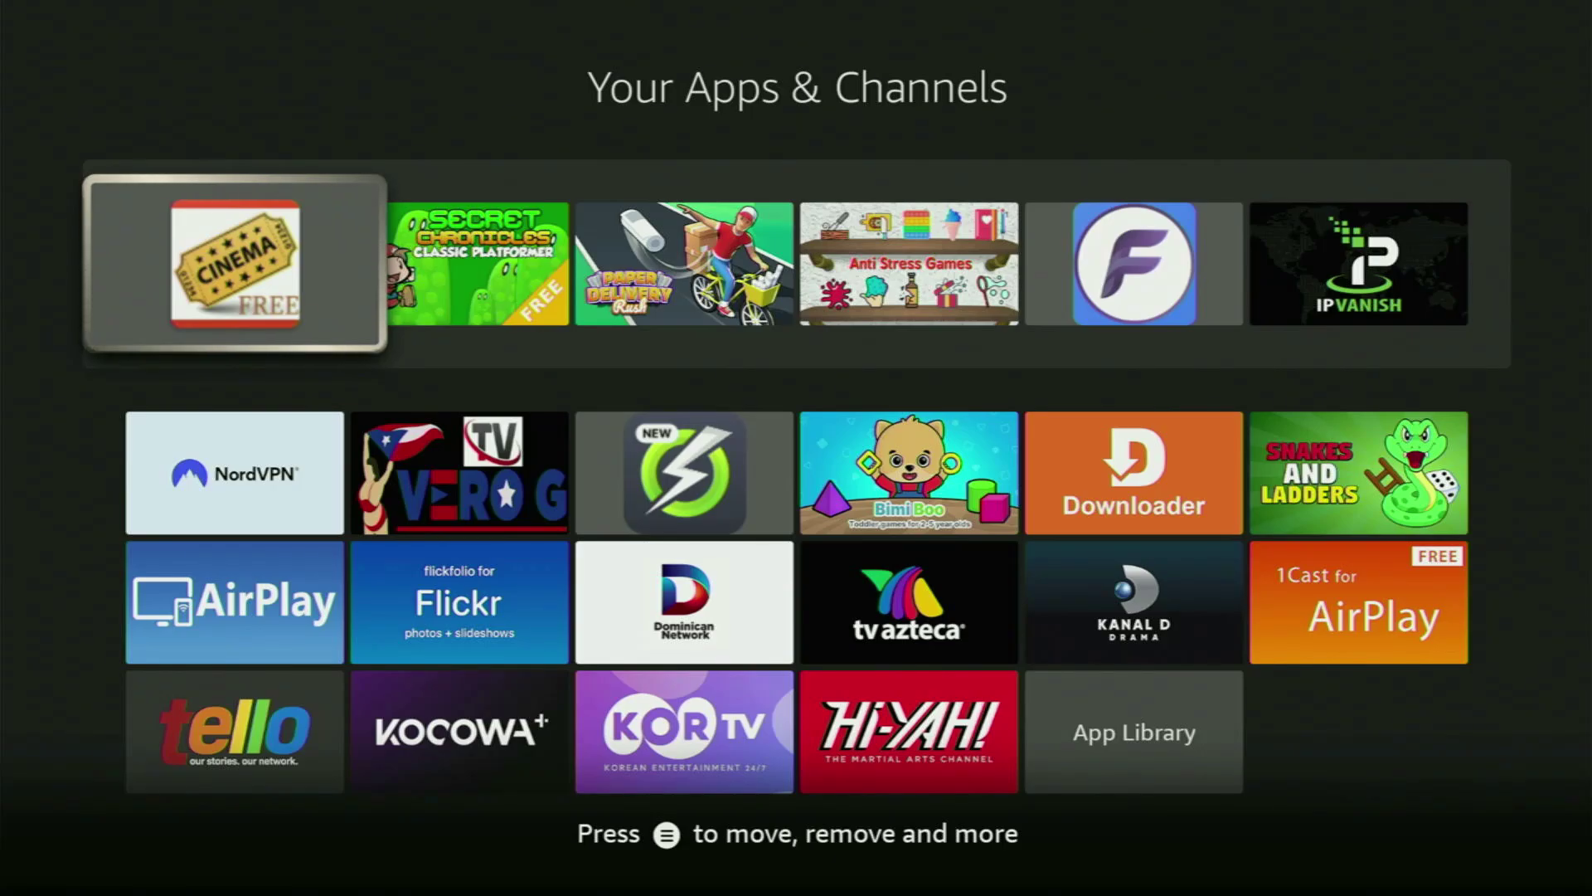
- Browse the apps grid past NordVPN, Flickr and Bimi Boo to the Downloader app
key(Down)
key(Right)
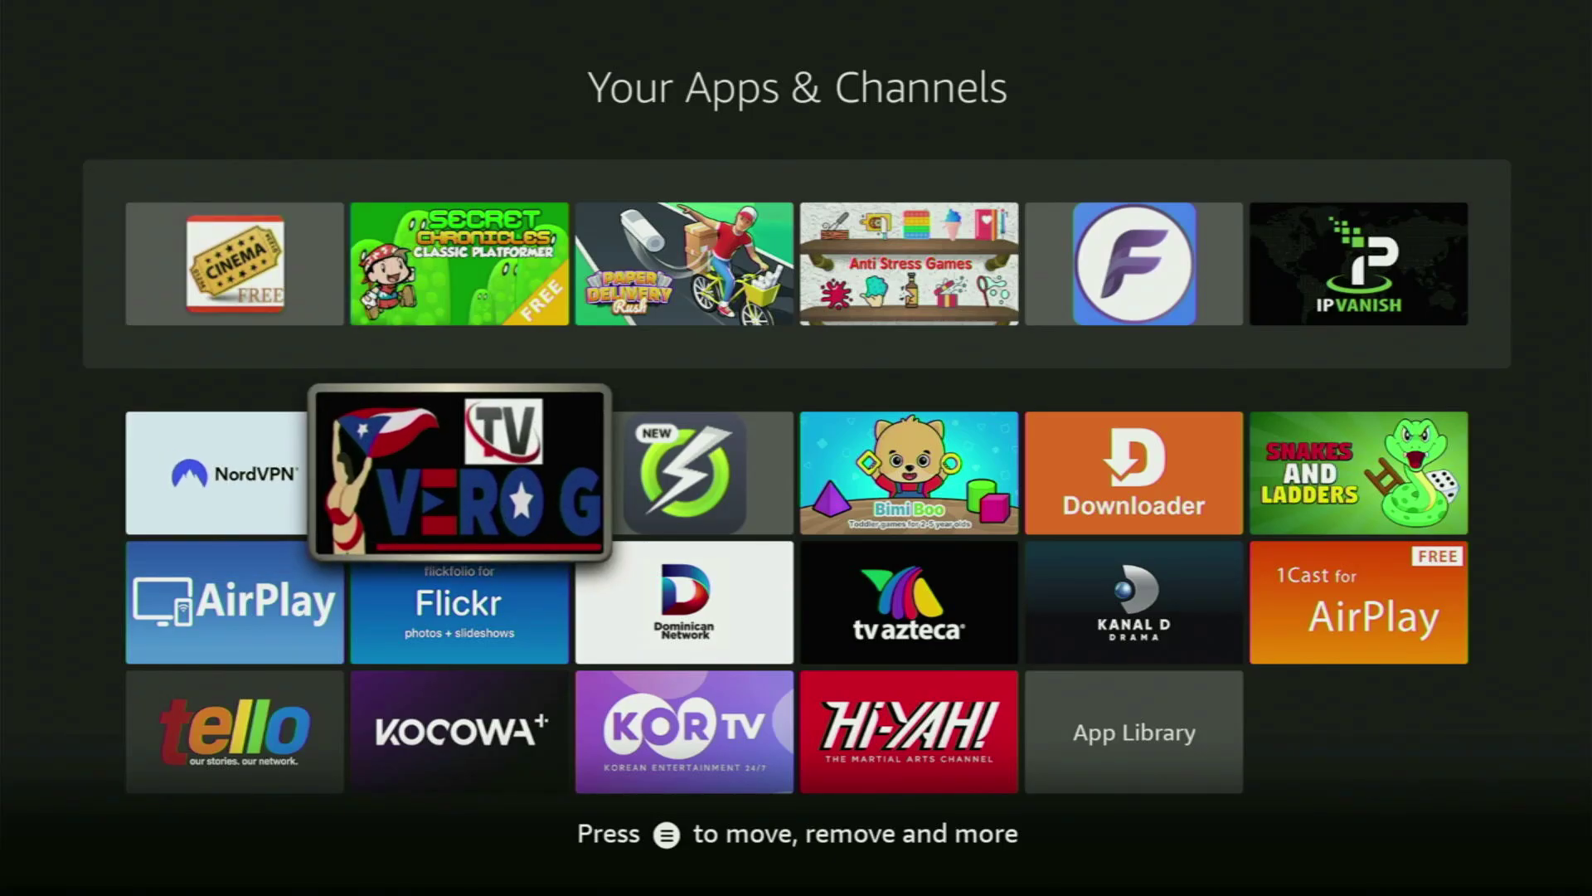
key(Down)
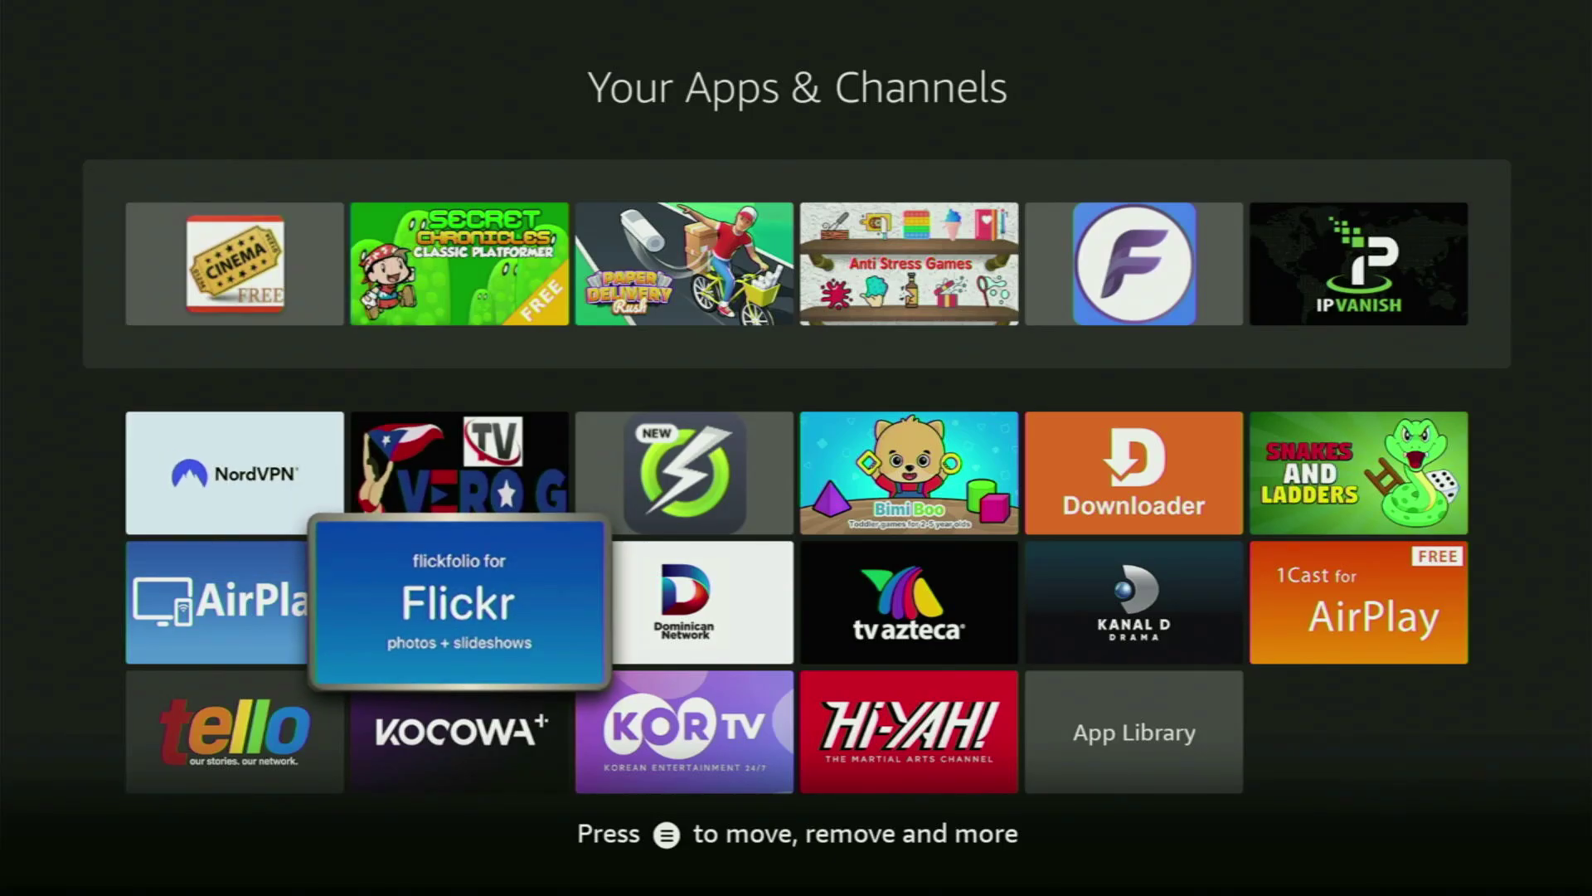
key(Down)
key(Up)
key(Up)
key(Right)
key(Right)
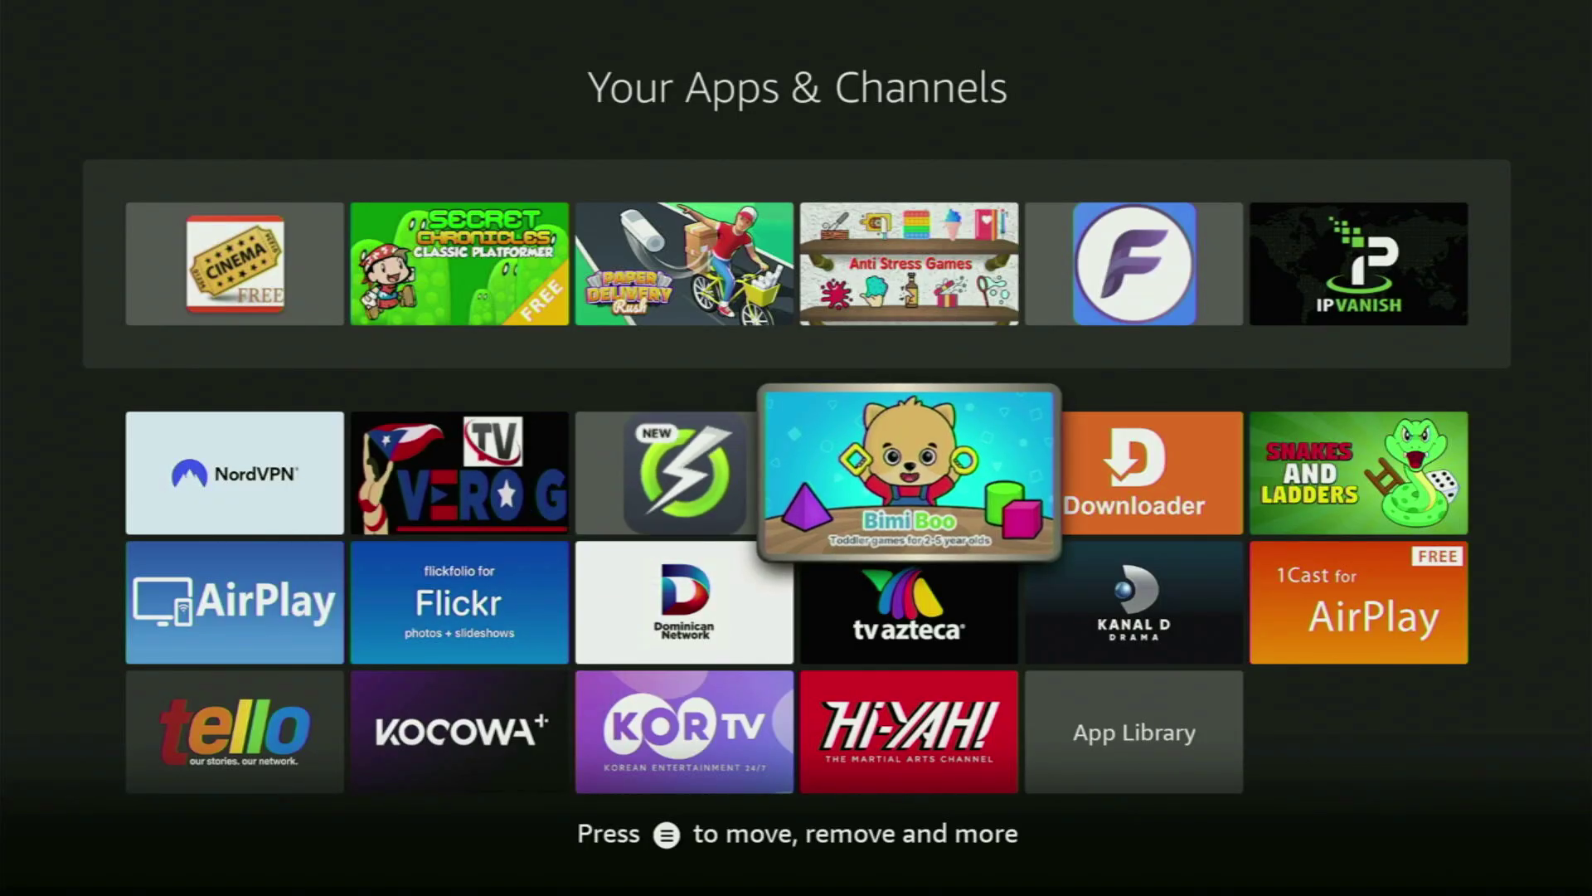
key(Down)
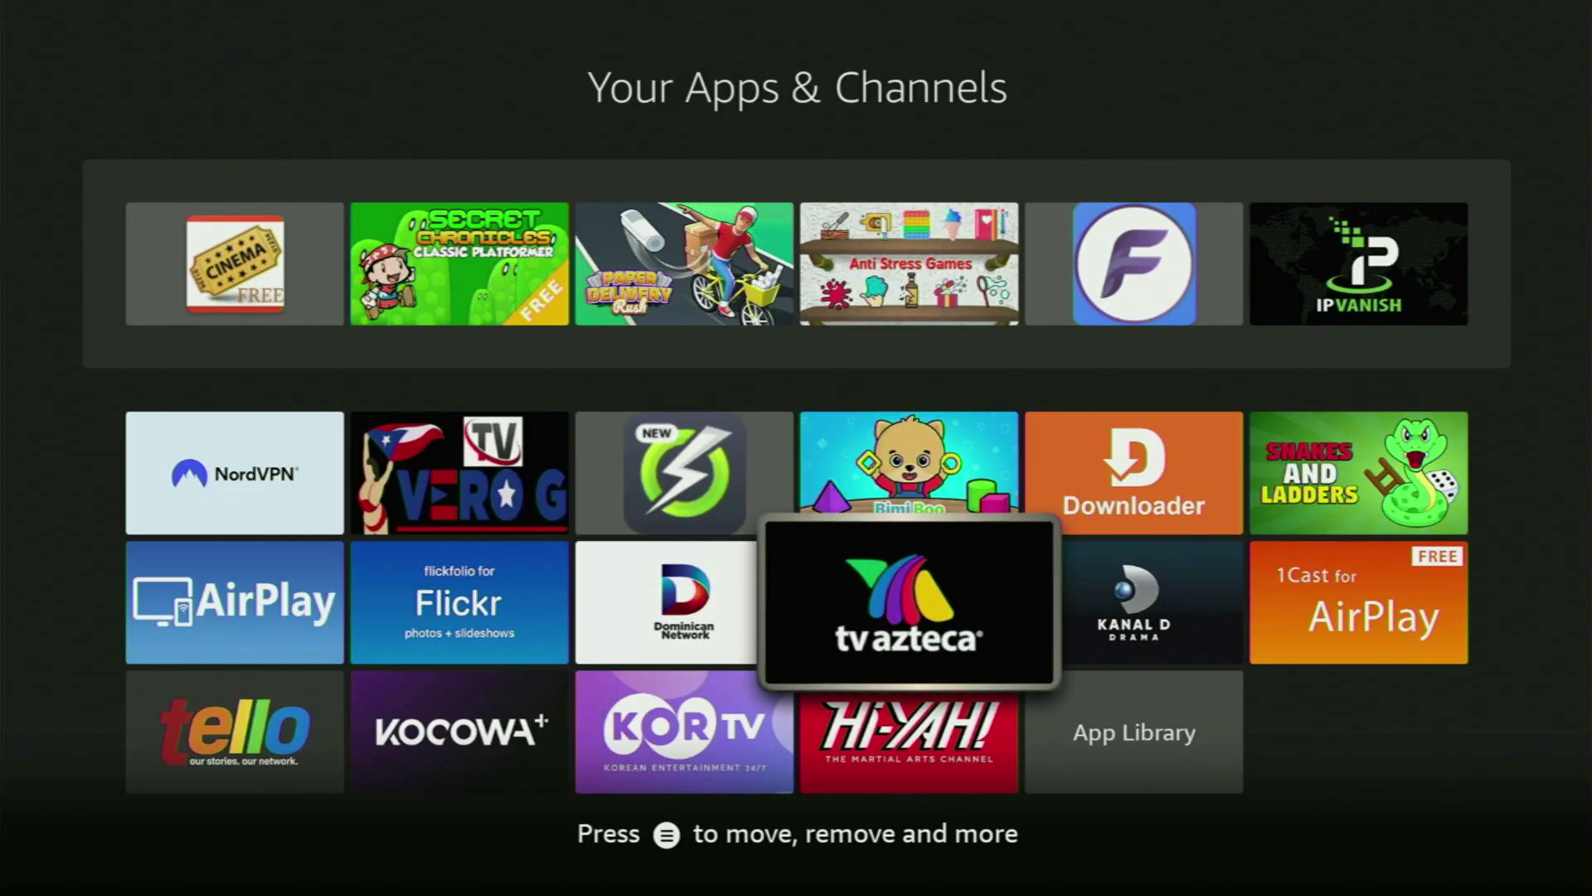
key(Right)
key(Up)
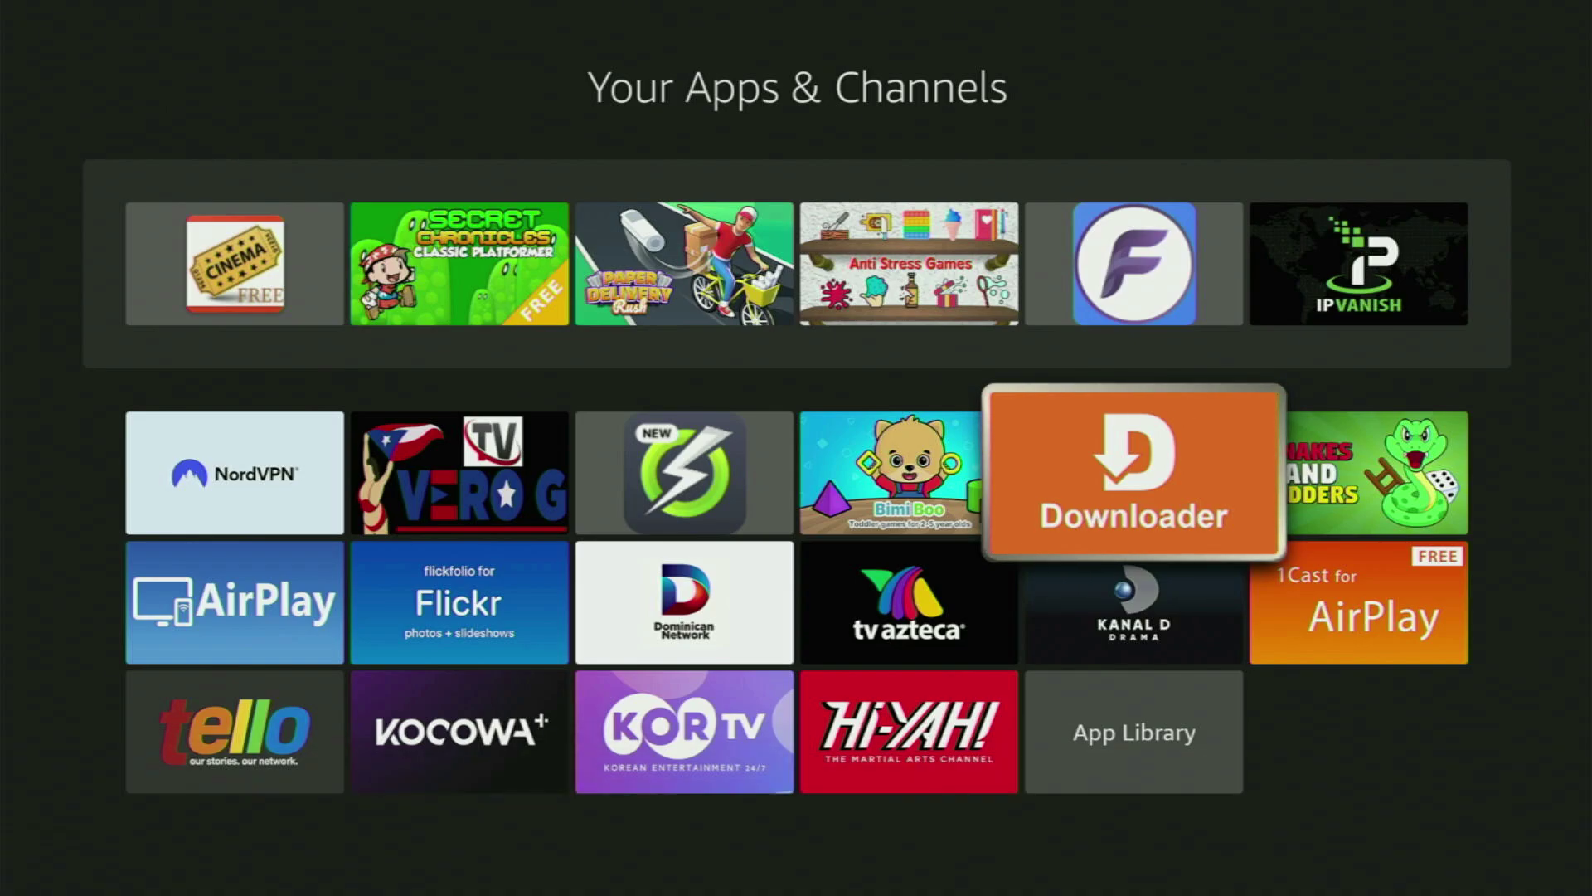
- Return Home and bring up the Find search keyboard
key(Home)
key(Left)
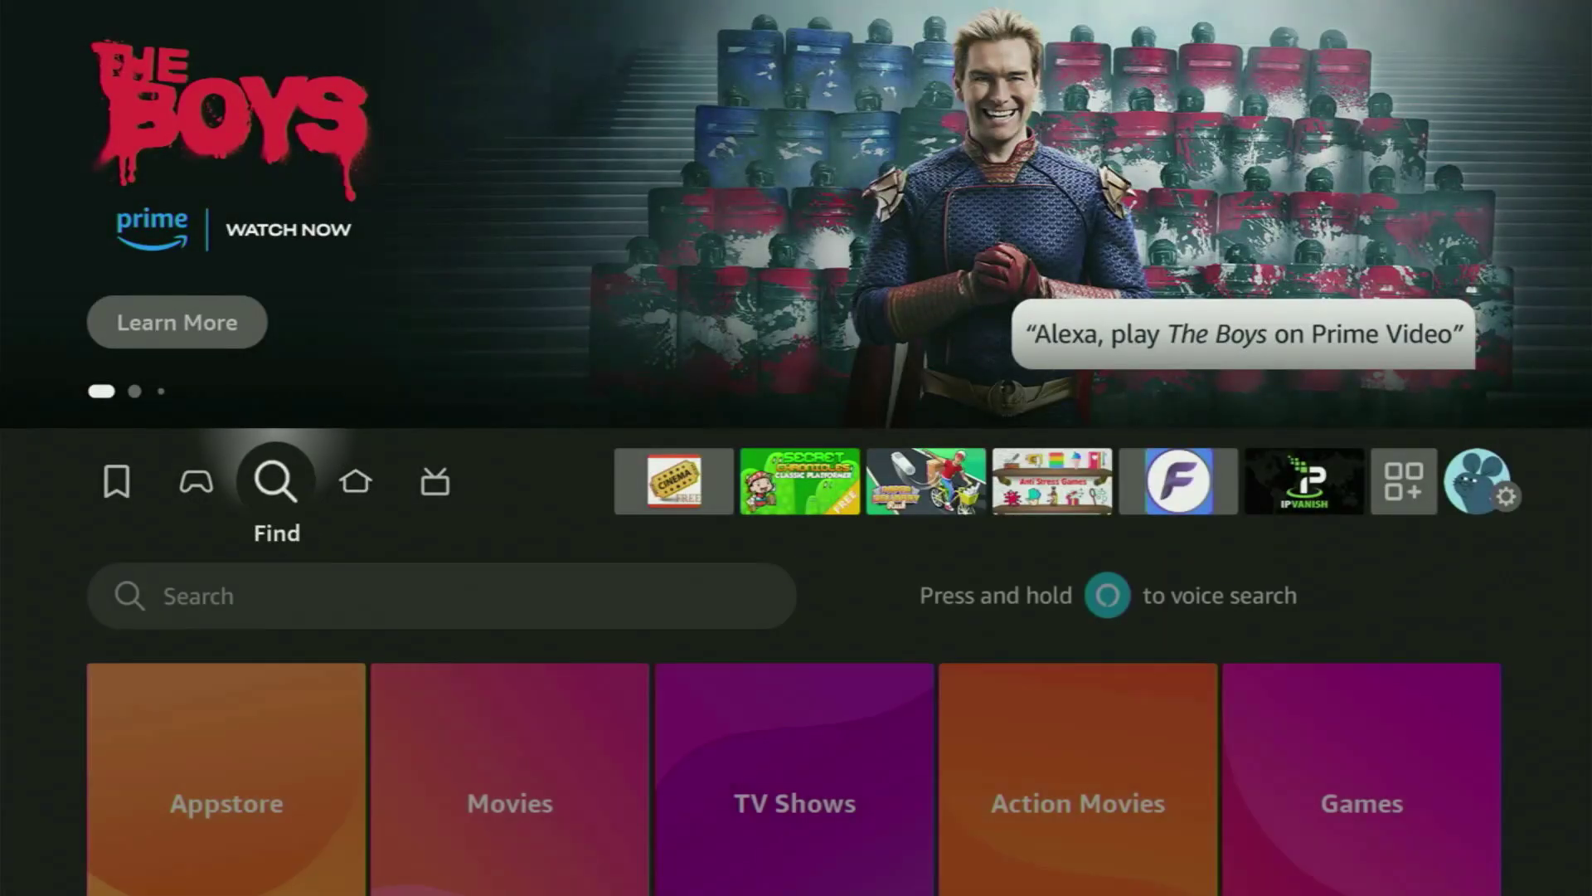
key(Down)
key(Return)
- Spell 'DOWN' and pick the Downloader suggestion to list its search results
key(Right)
key(Right)
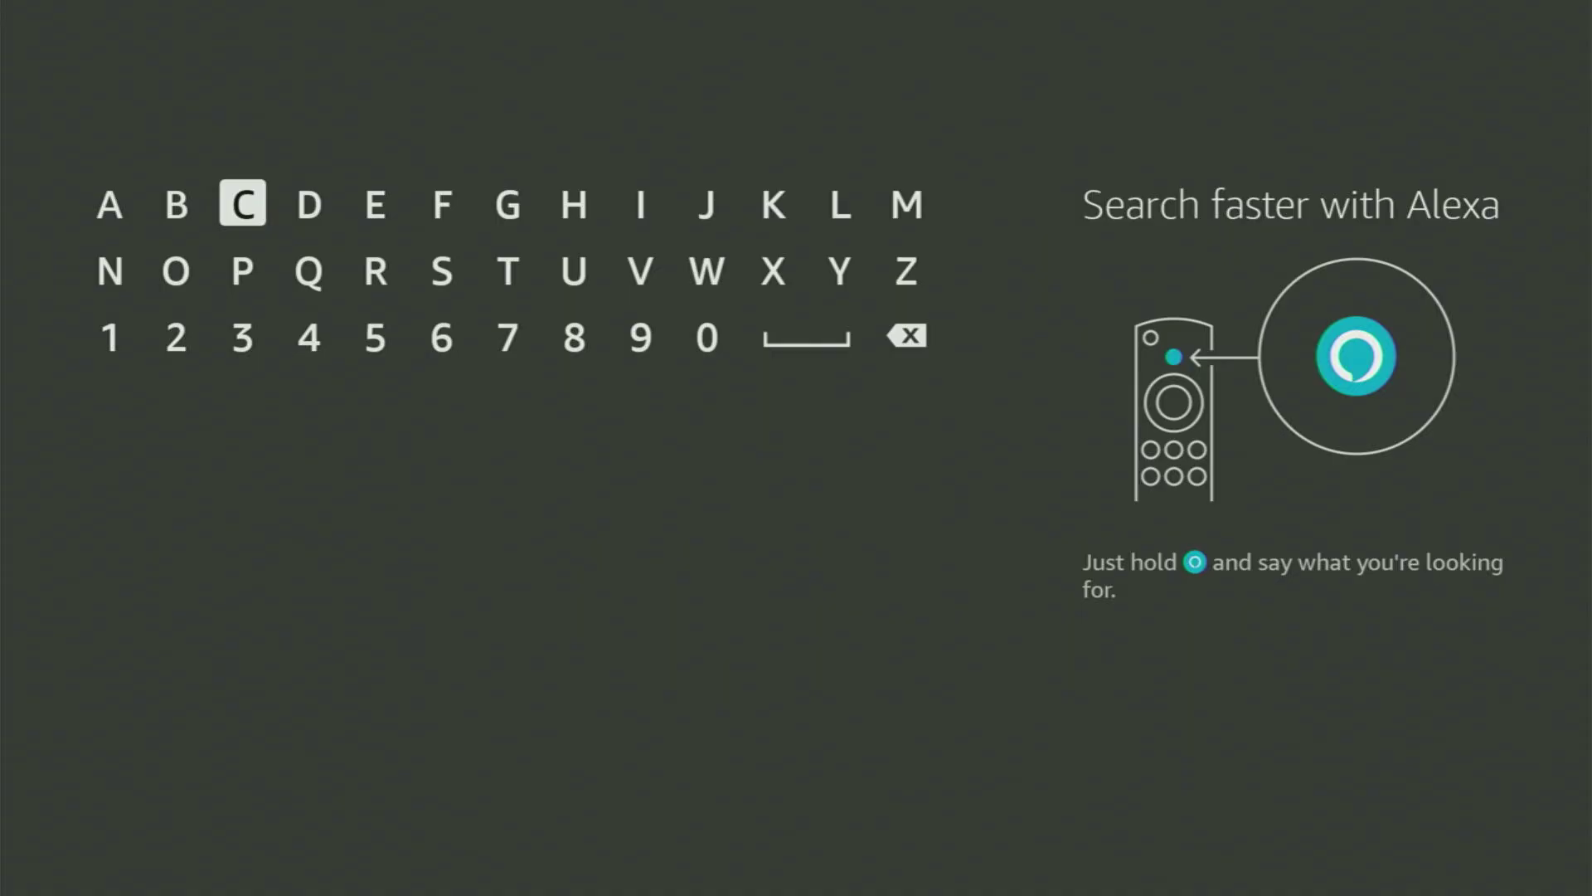
key(Right)
key(Return)
key(Down)
key(Left)
key(Left)
key(Return)
key(Right)
key(Right)
key(Right)
key(Right)
key(Right)
key(Right)
key(Right)
key(Right)
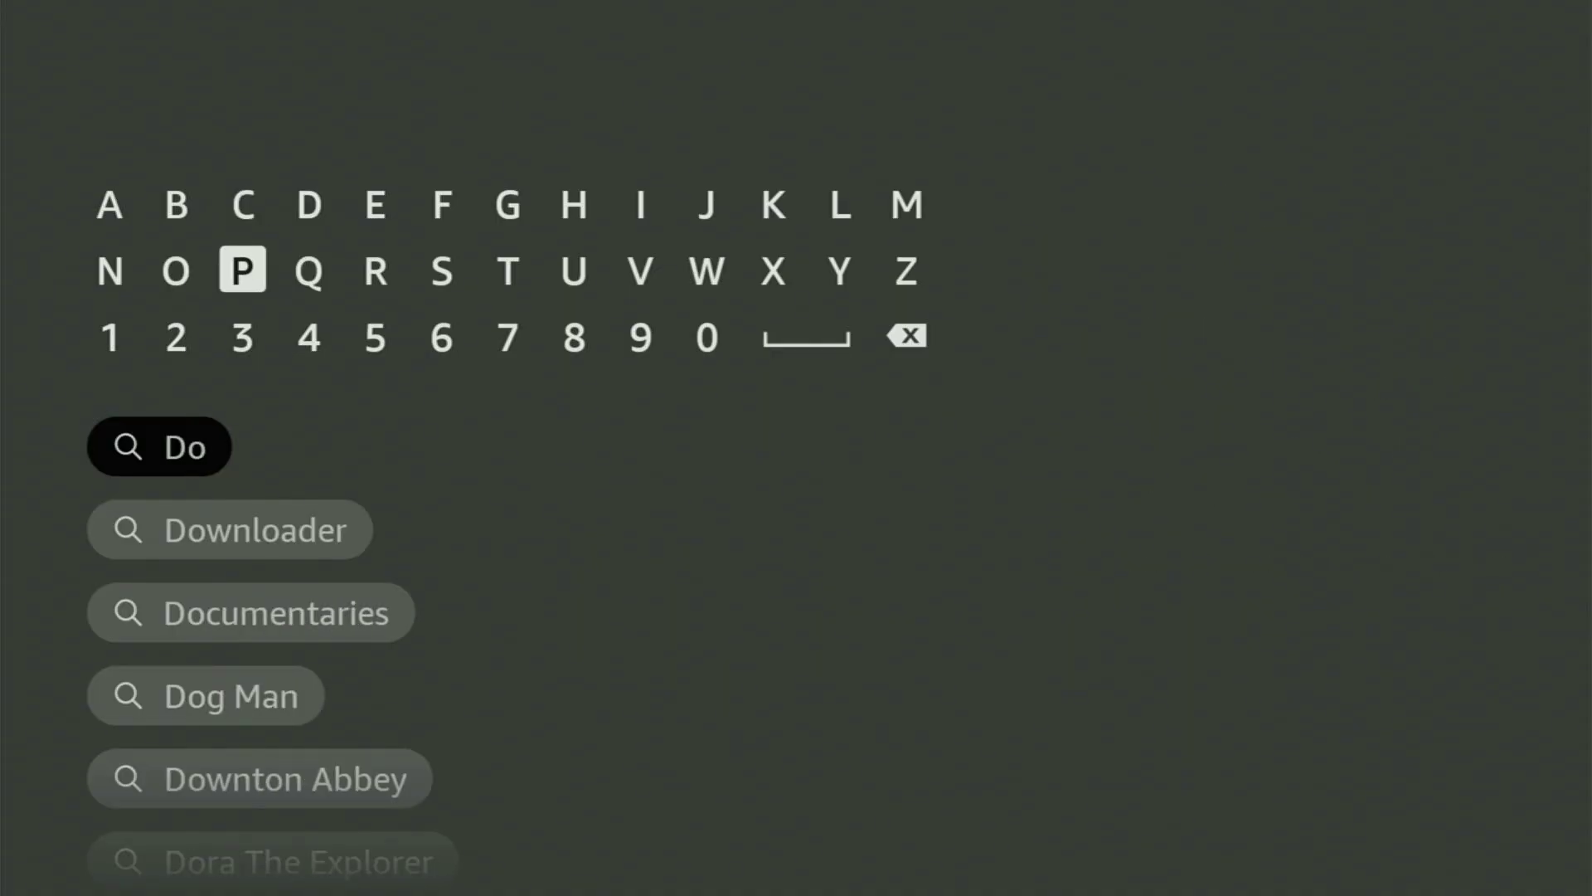
key(Return)
key(Left)
key(Left)
key(Left)
key(Left)
key(Left)
key(Left)
key(Left)
key(Left)
key(Left)
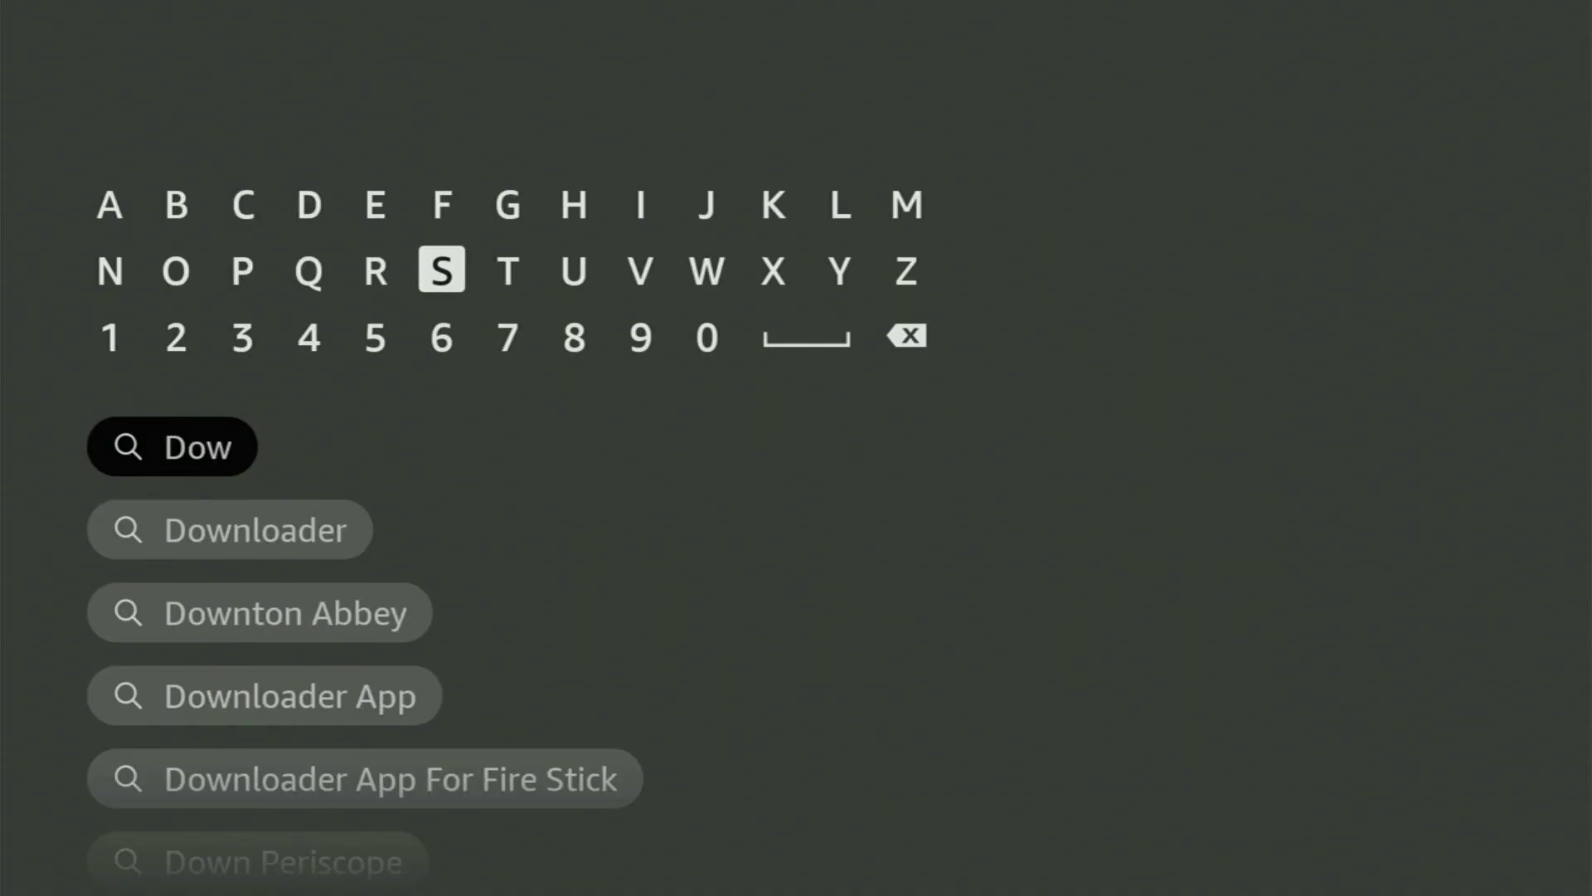
key(Return)
key(Down)
key(Down)
key(Down)
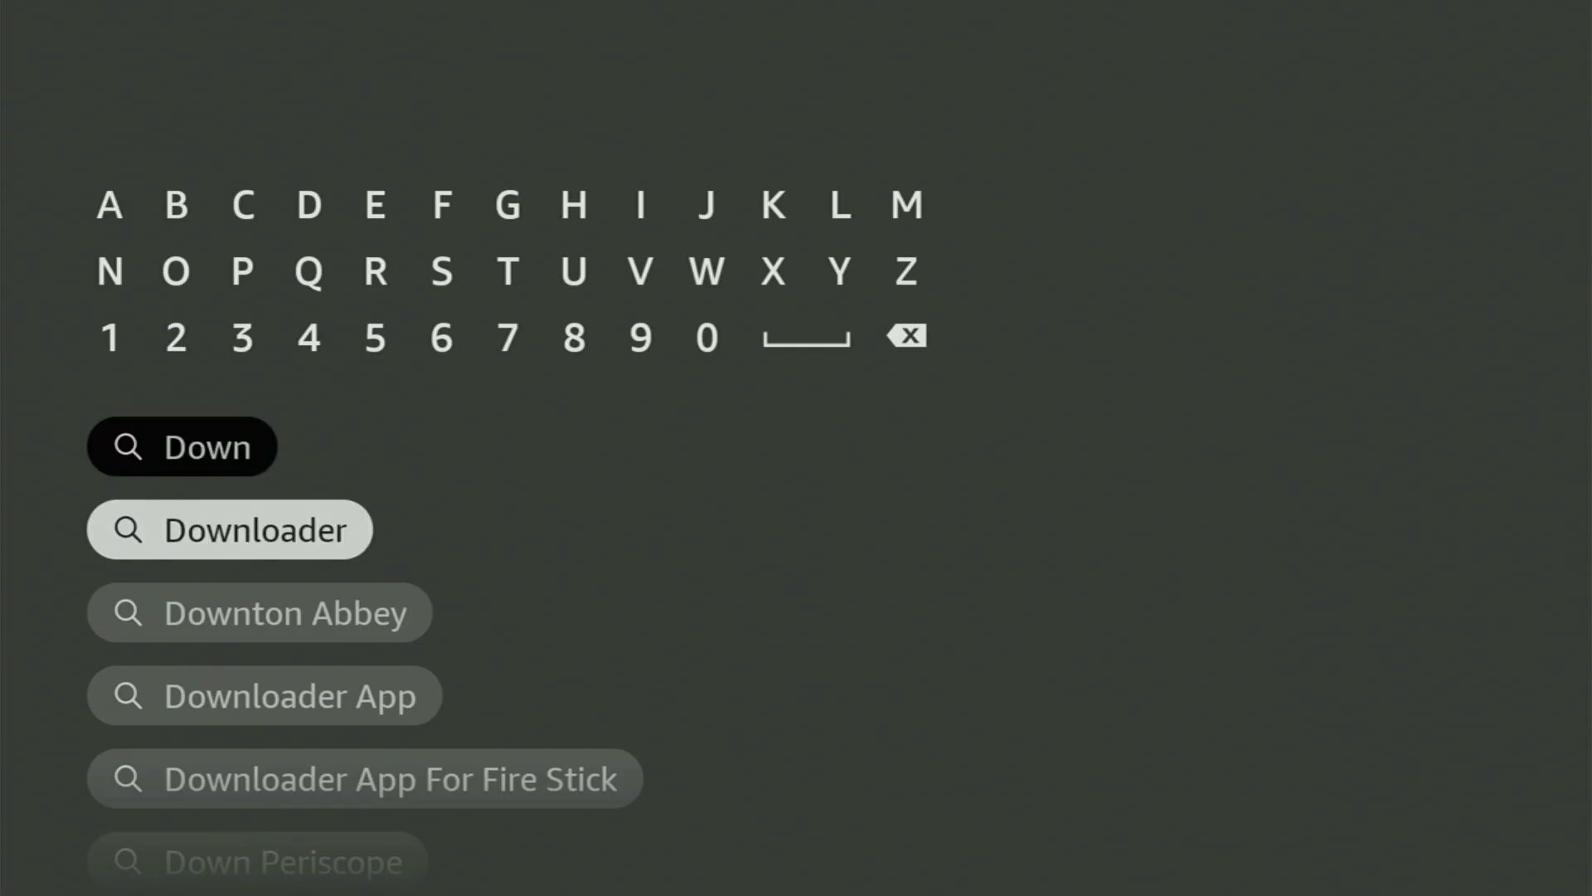
key(Return)
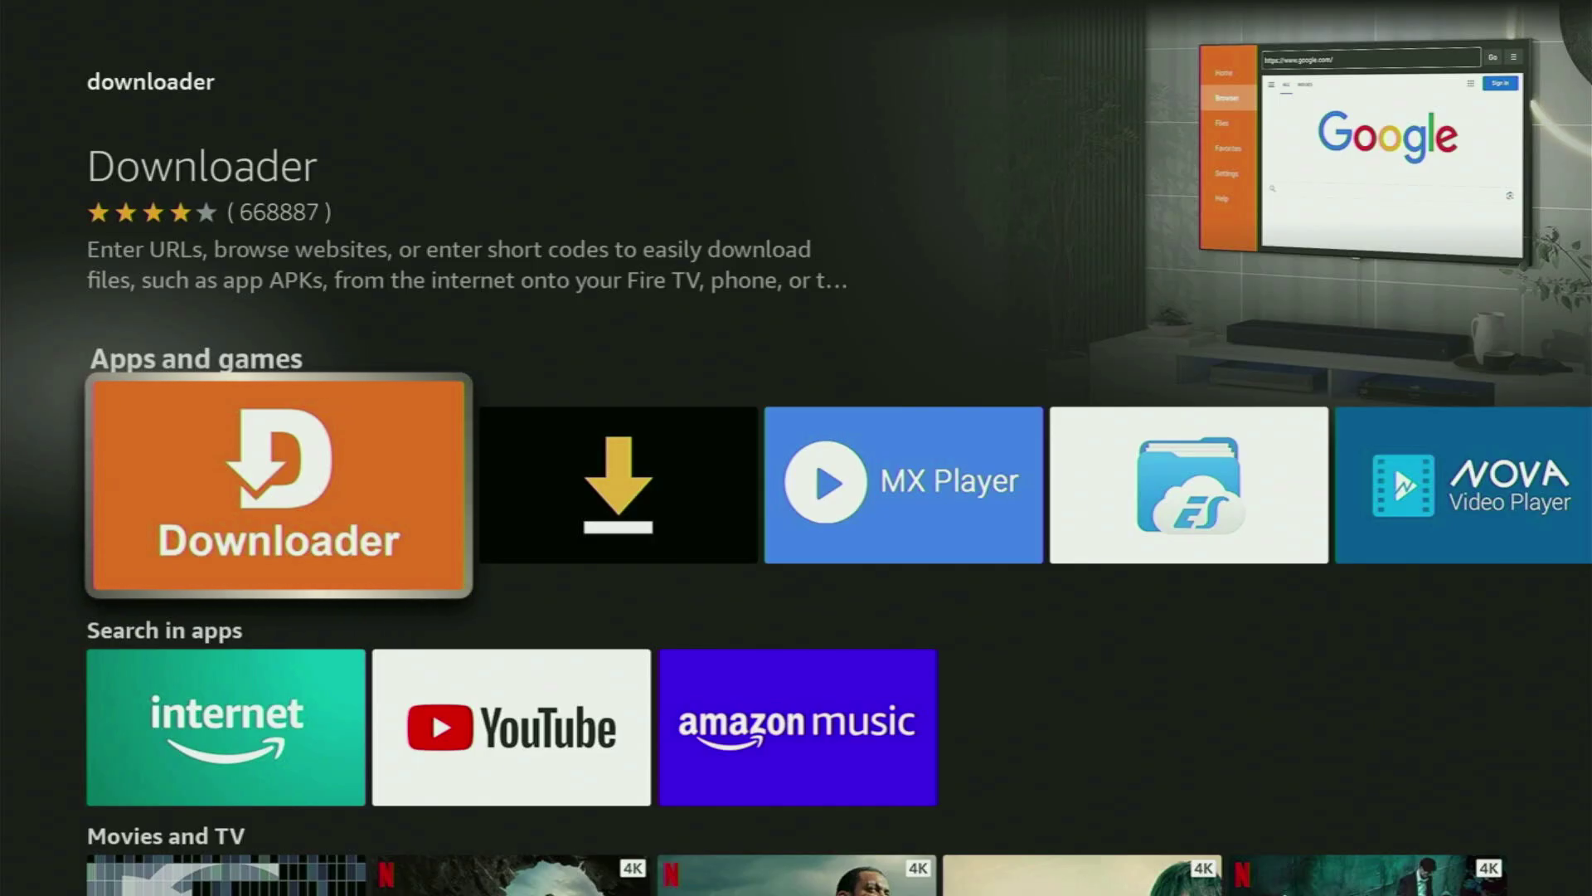
key(Right)
key(Right)
key(Right)
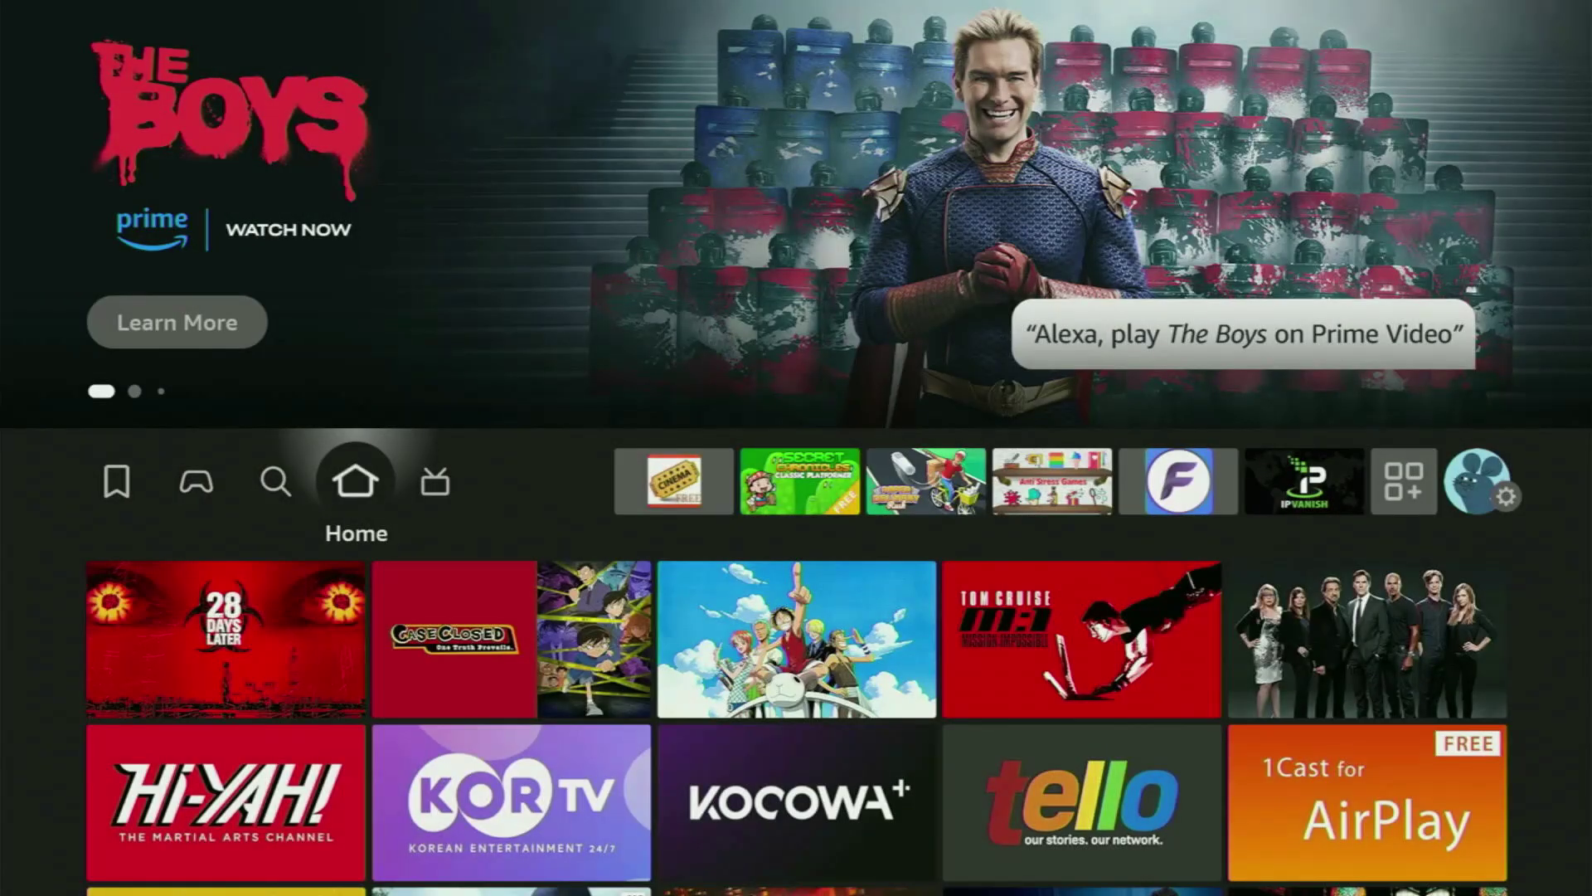
- Go from the Home top row to Settings and open My Fire TV
key(Right)
key(Right)
key(Right)
key(Right)
key(Right)
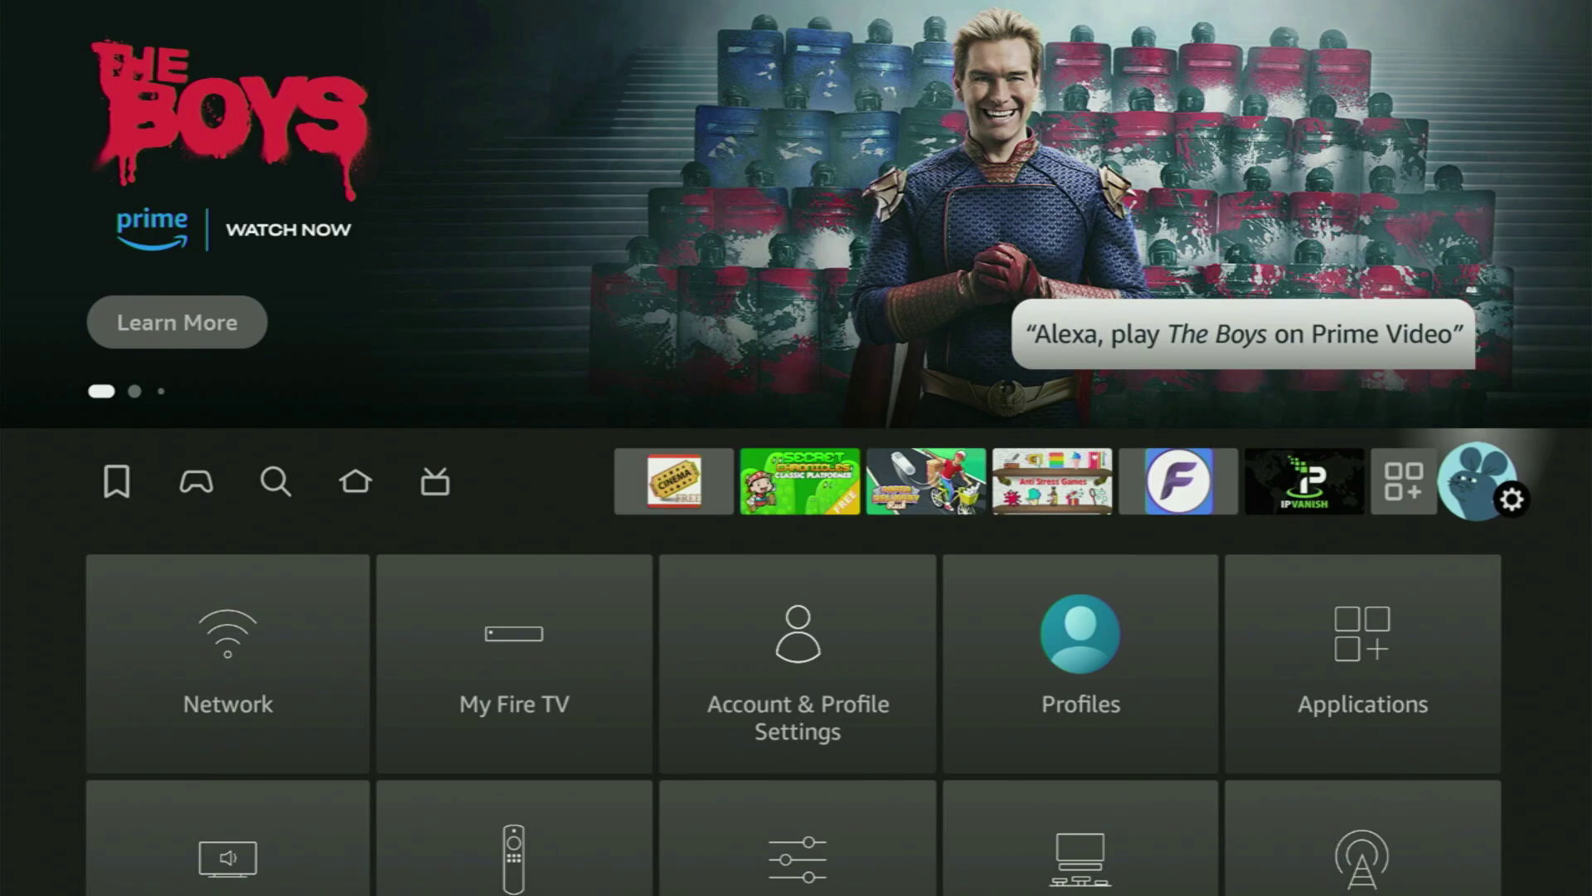
key(Down)
key(Right)
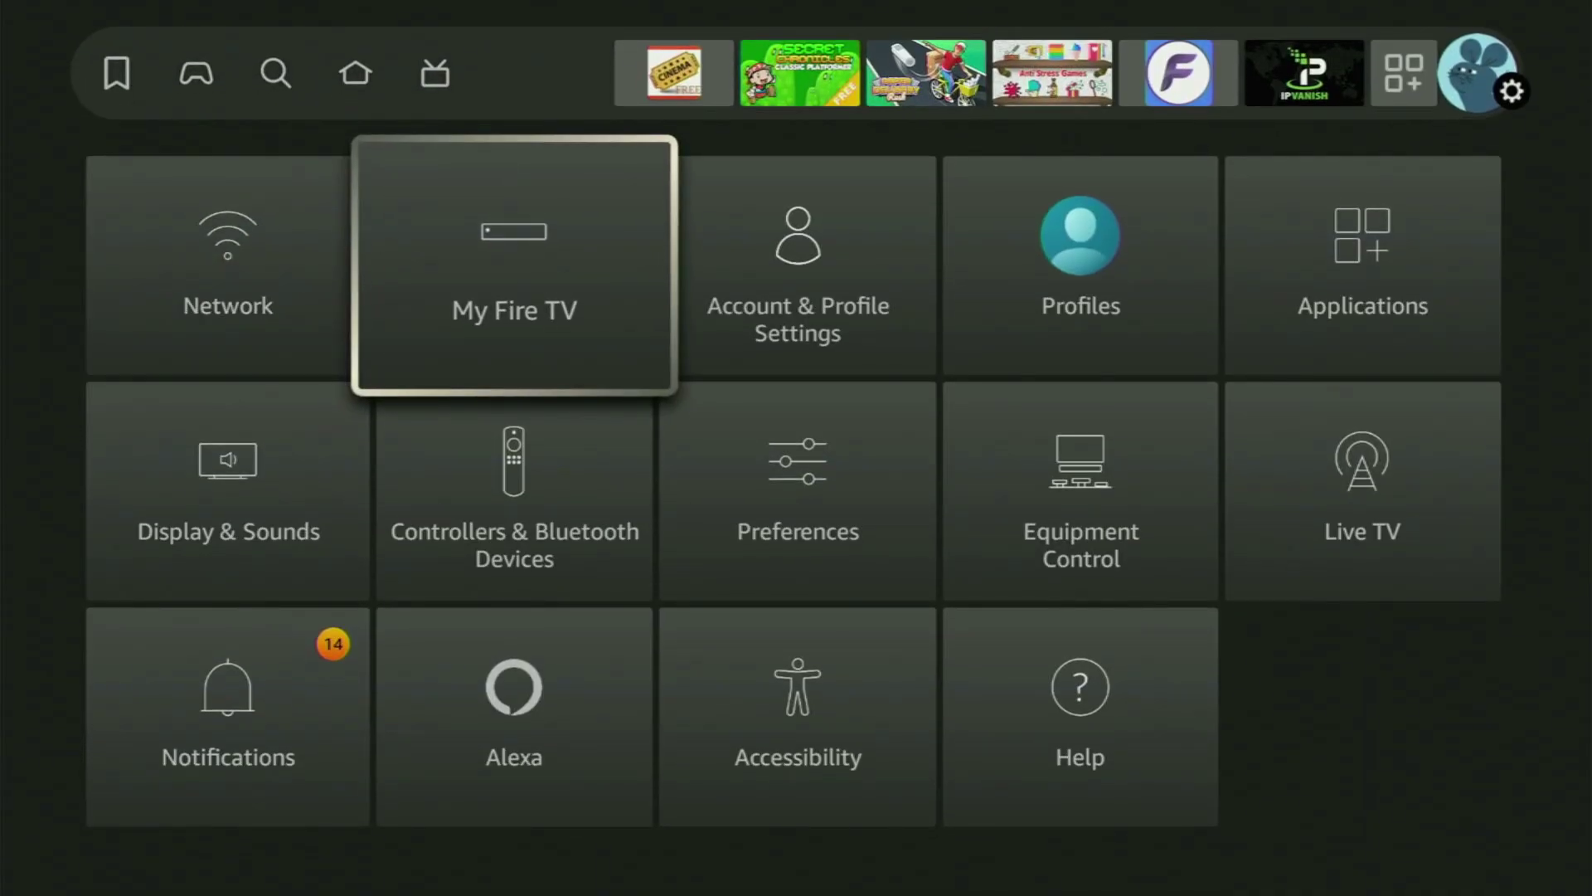
key(Return)
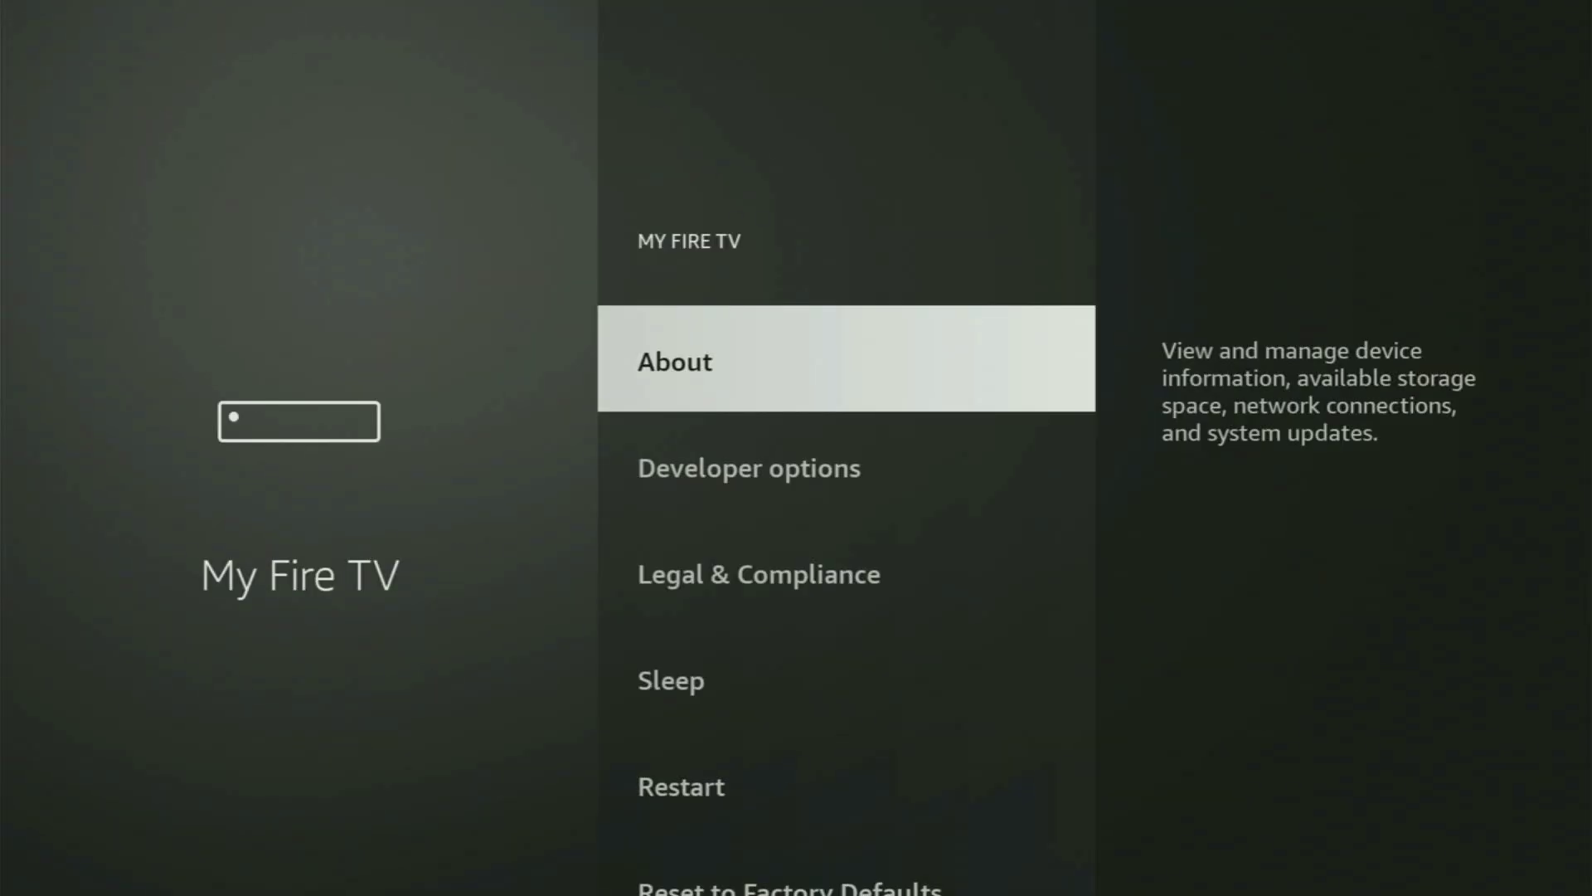
- Scroll through Developer options, Legal & Compliance, Sleep and Restart in My Fire TV
key(Down)
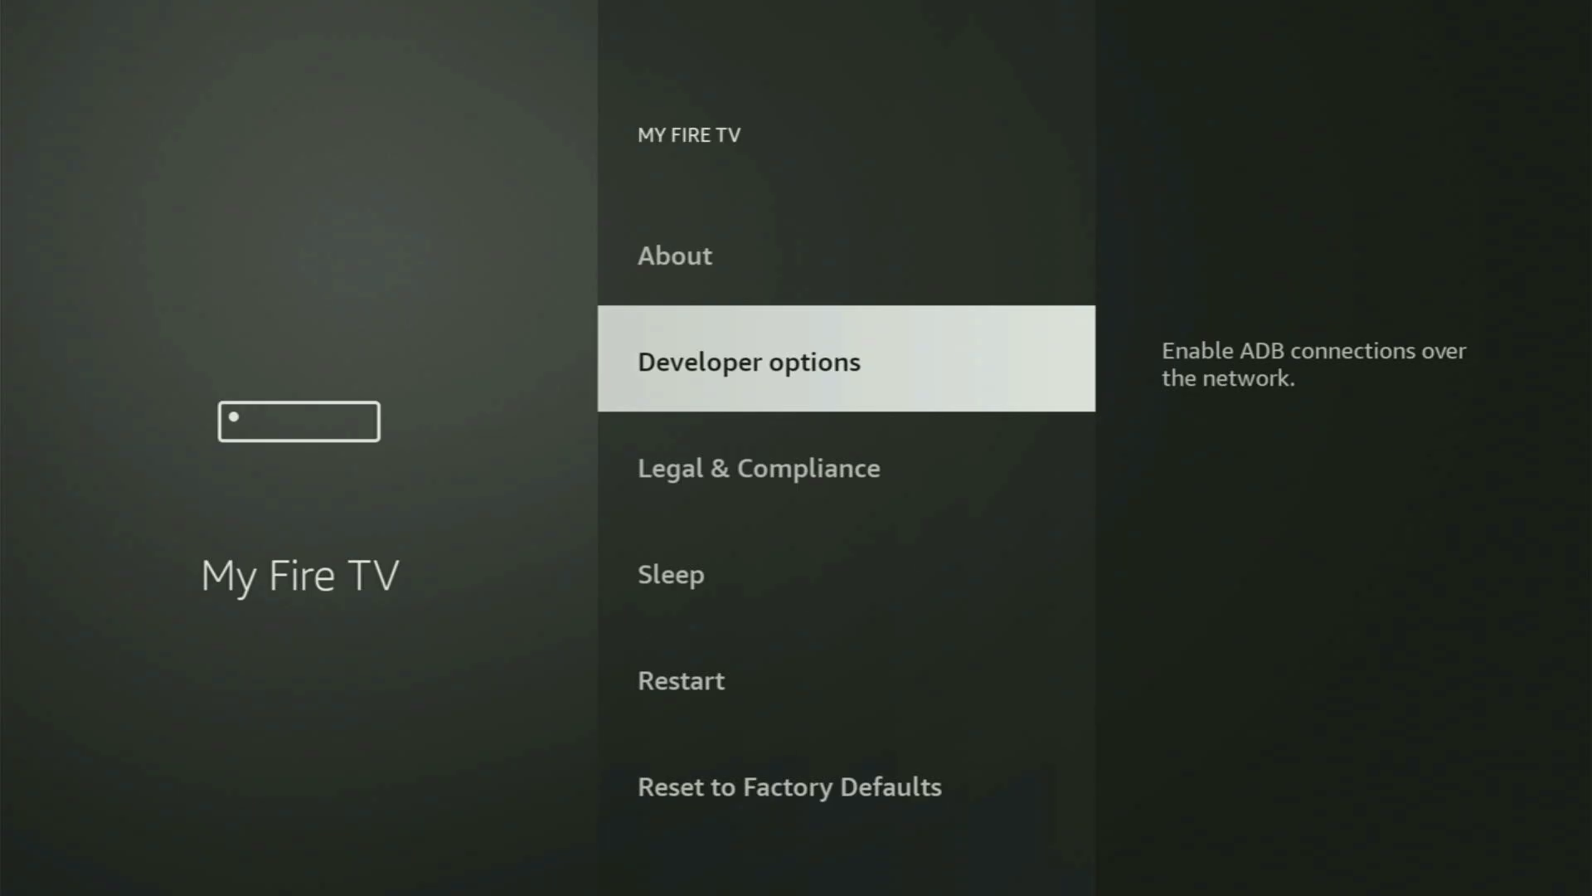
key(Down)
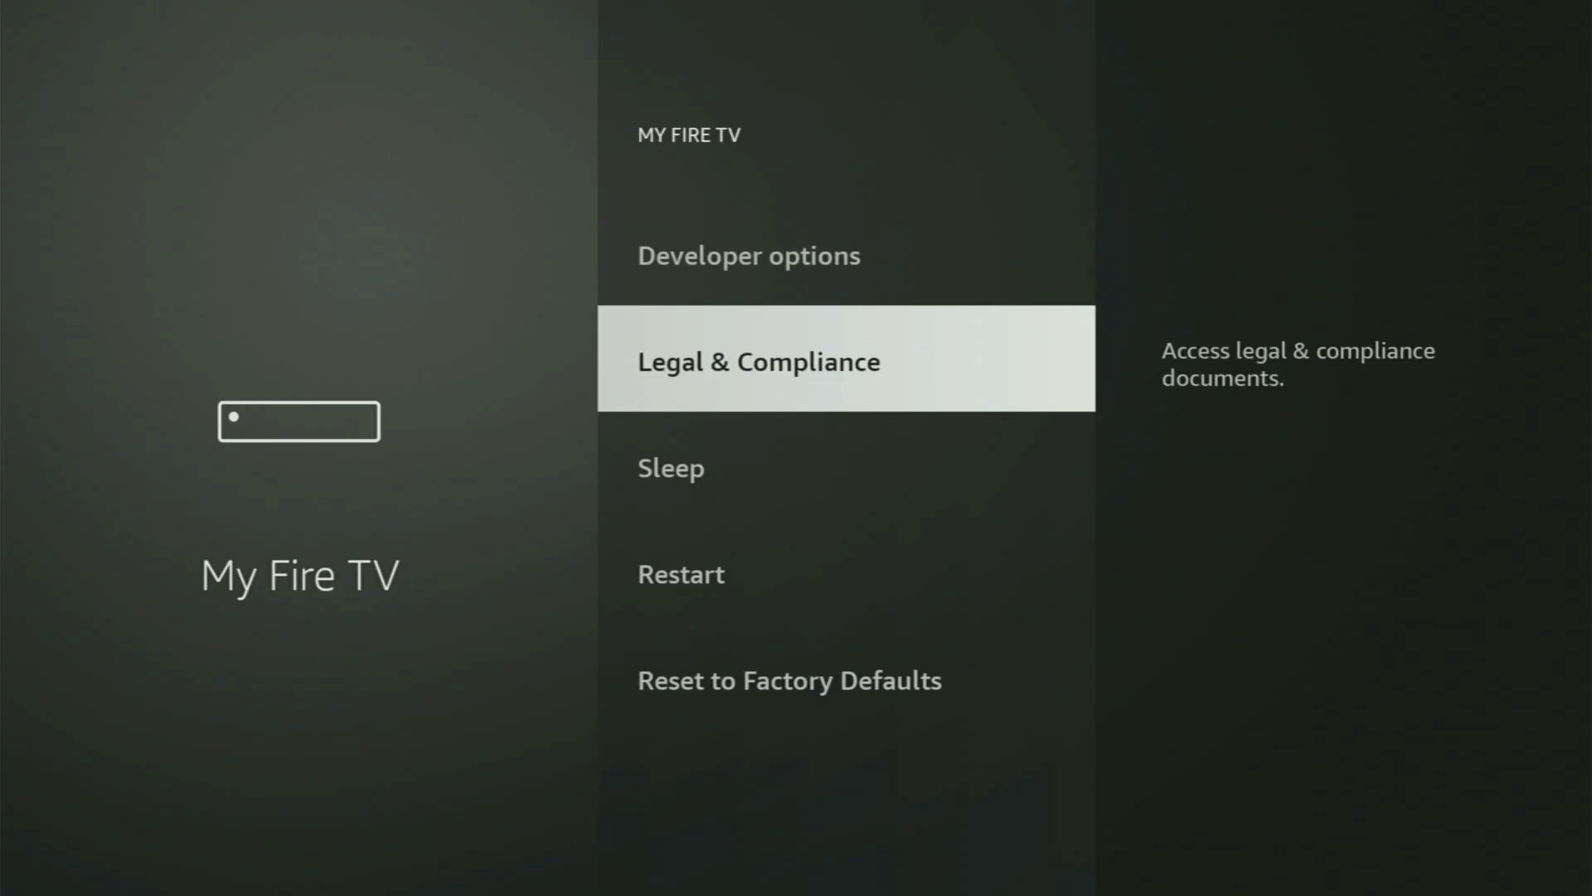
key(Down)
key(Up)
key(Up)
key(Up)
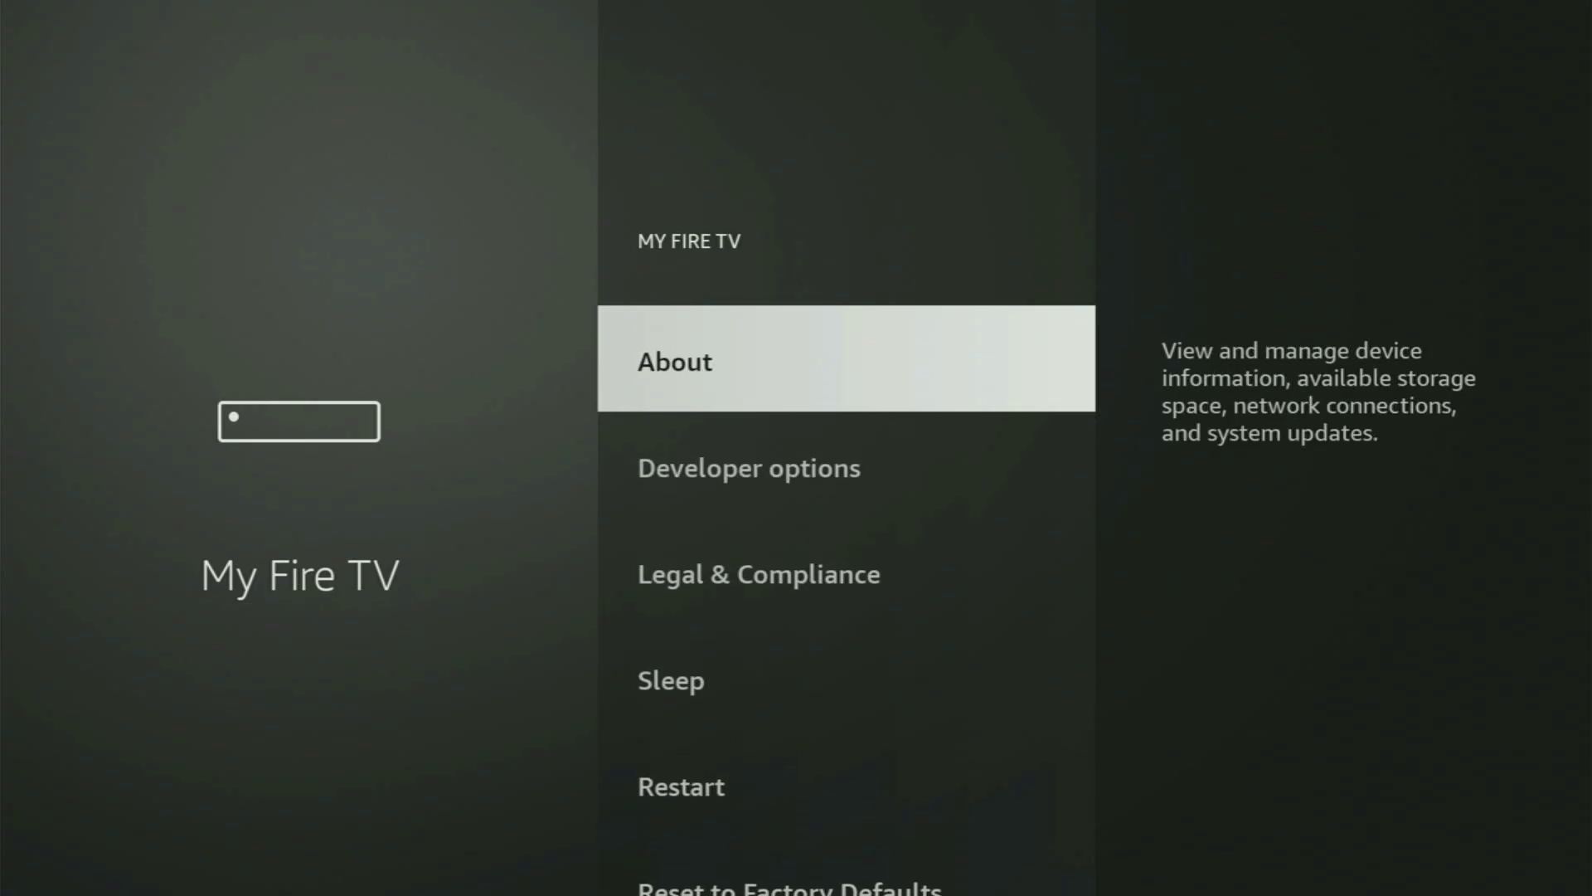
key(Down)
key(Down)
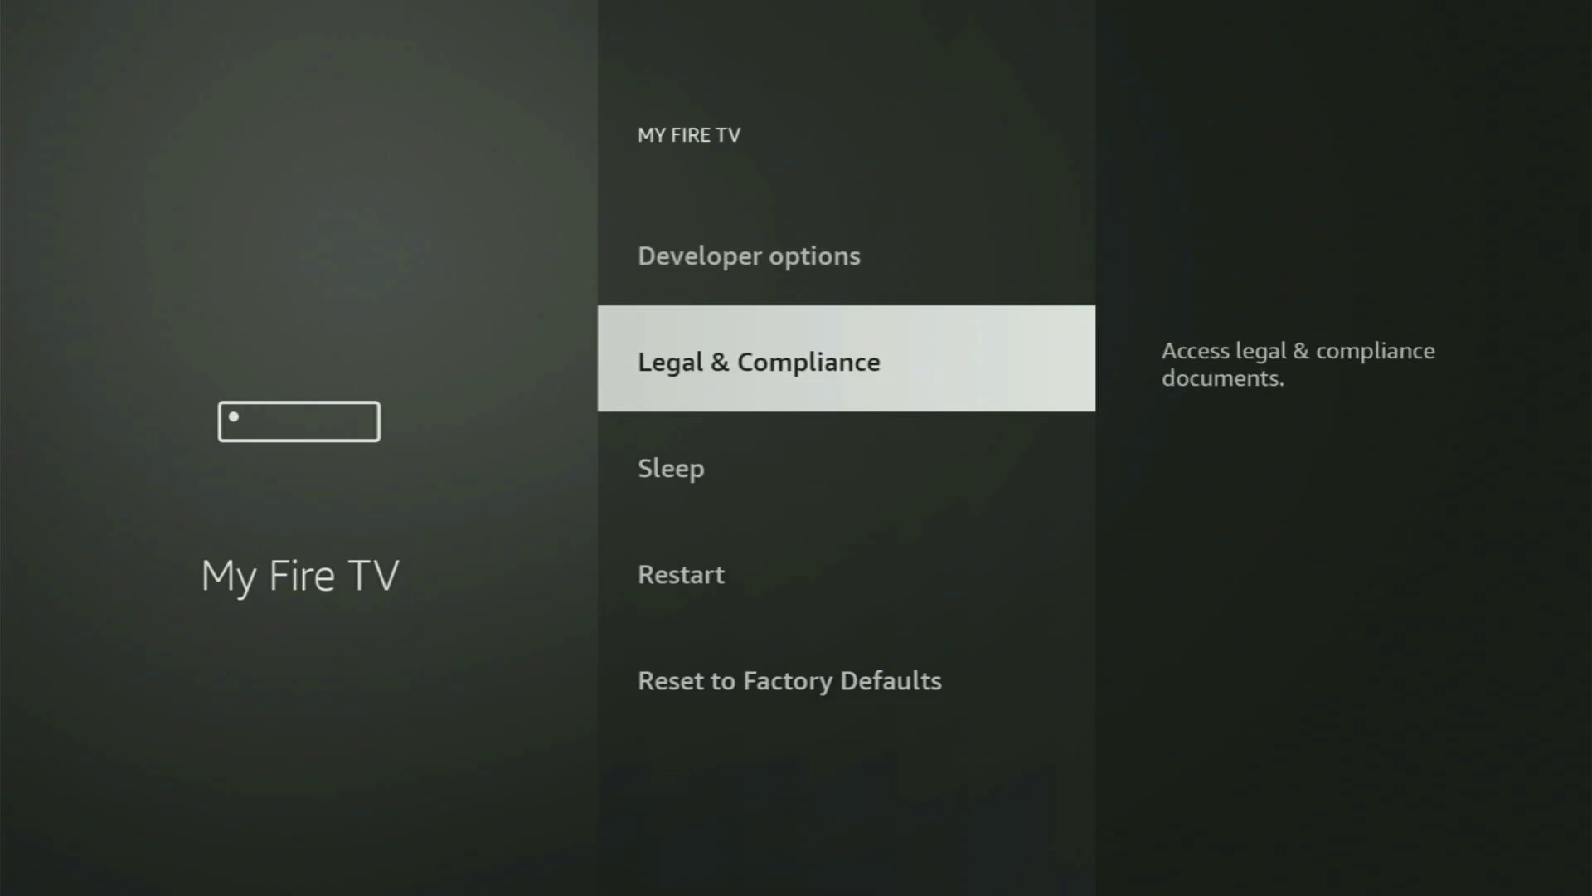
key(Down)
key(Down)
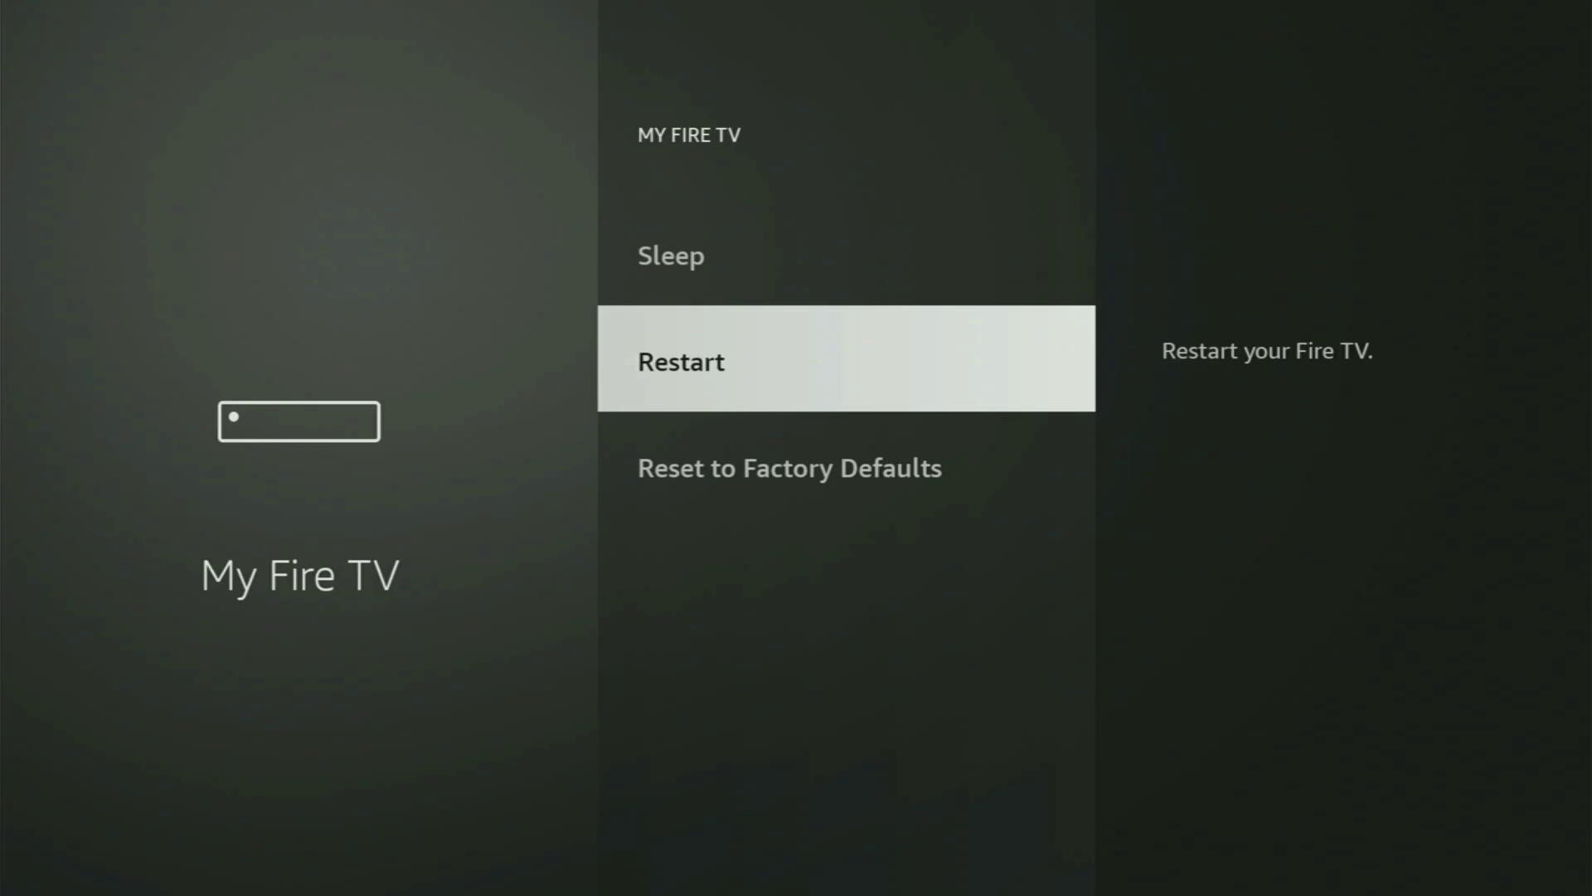
key(Down)
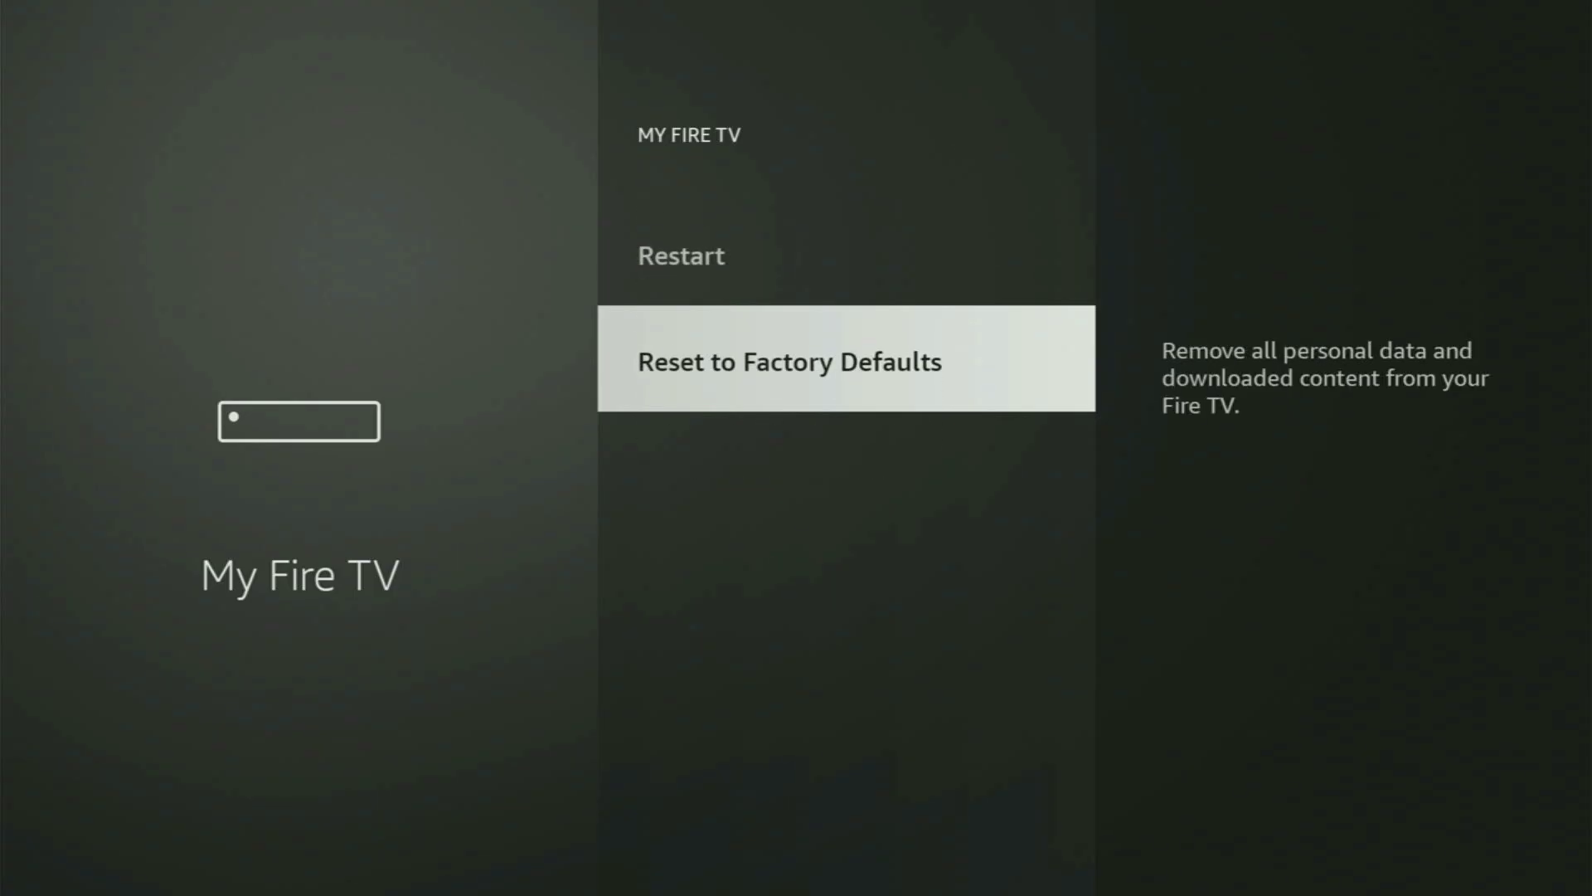
key(Up)
key(Up)
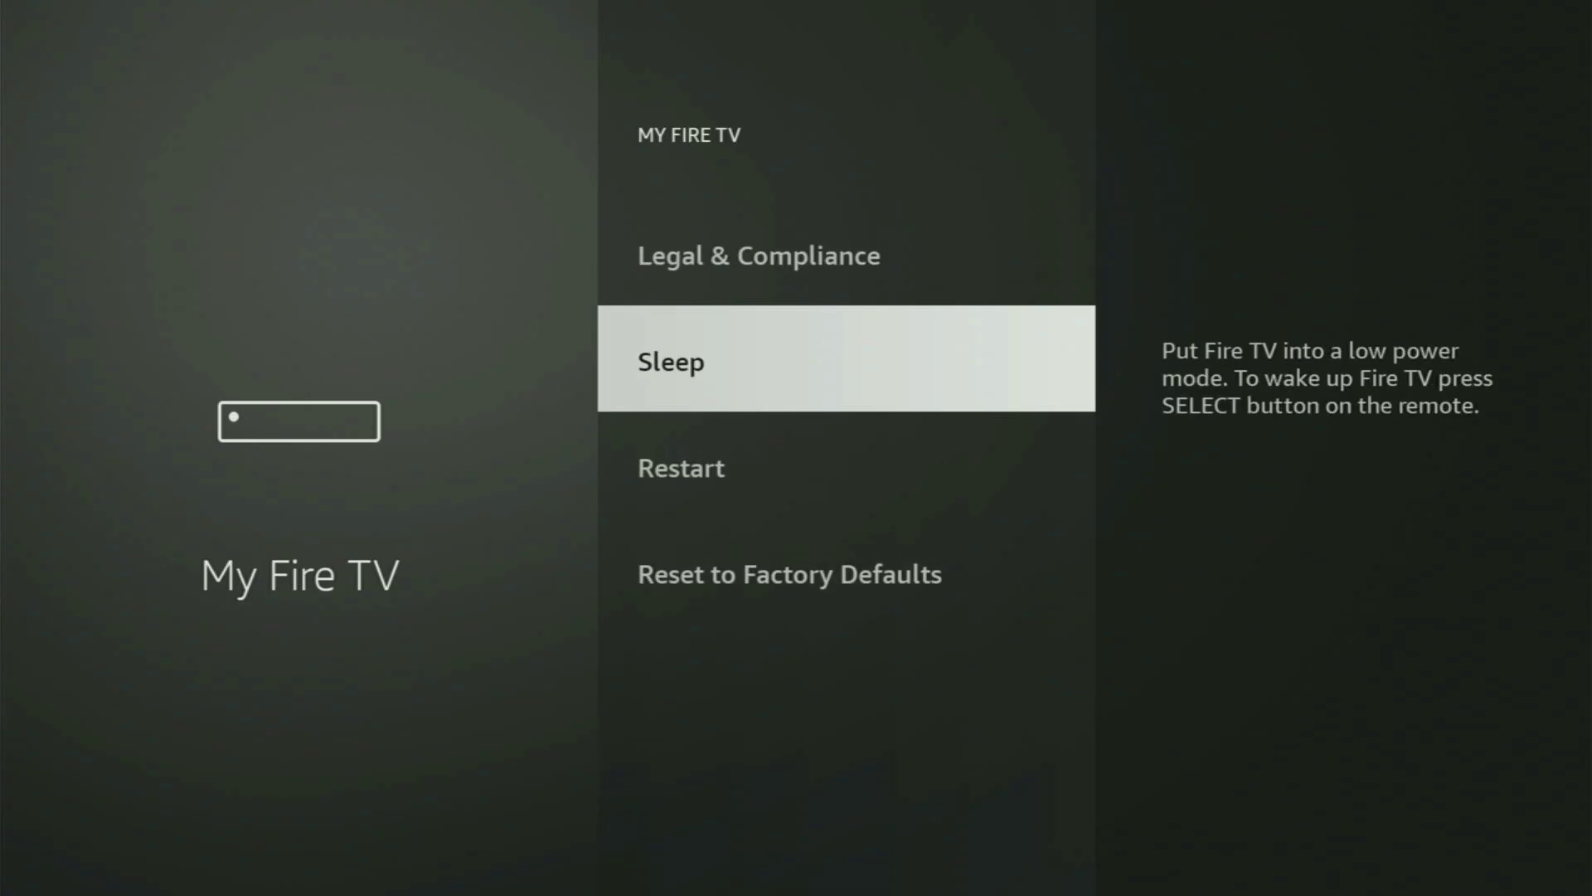
key(Up)
key(Up)
key(Up)
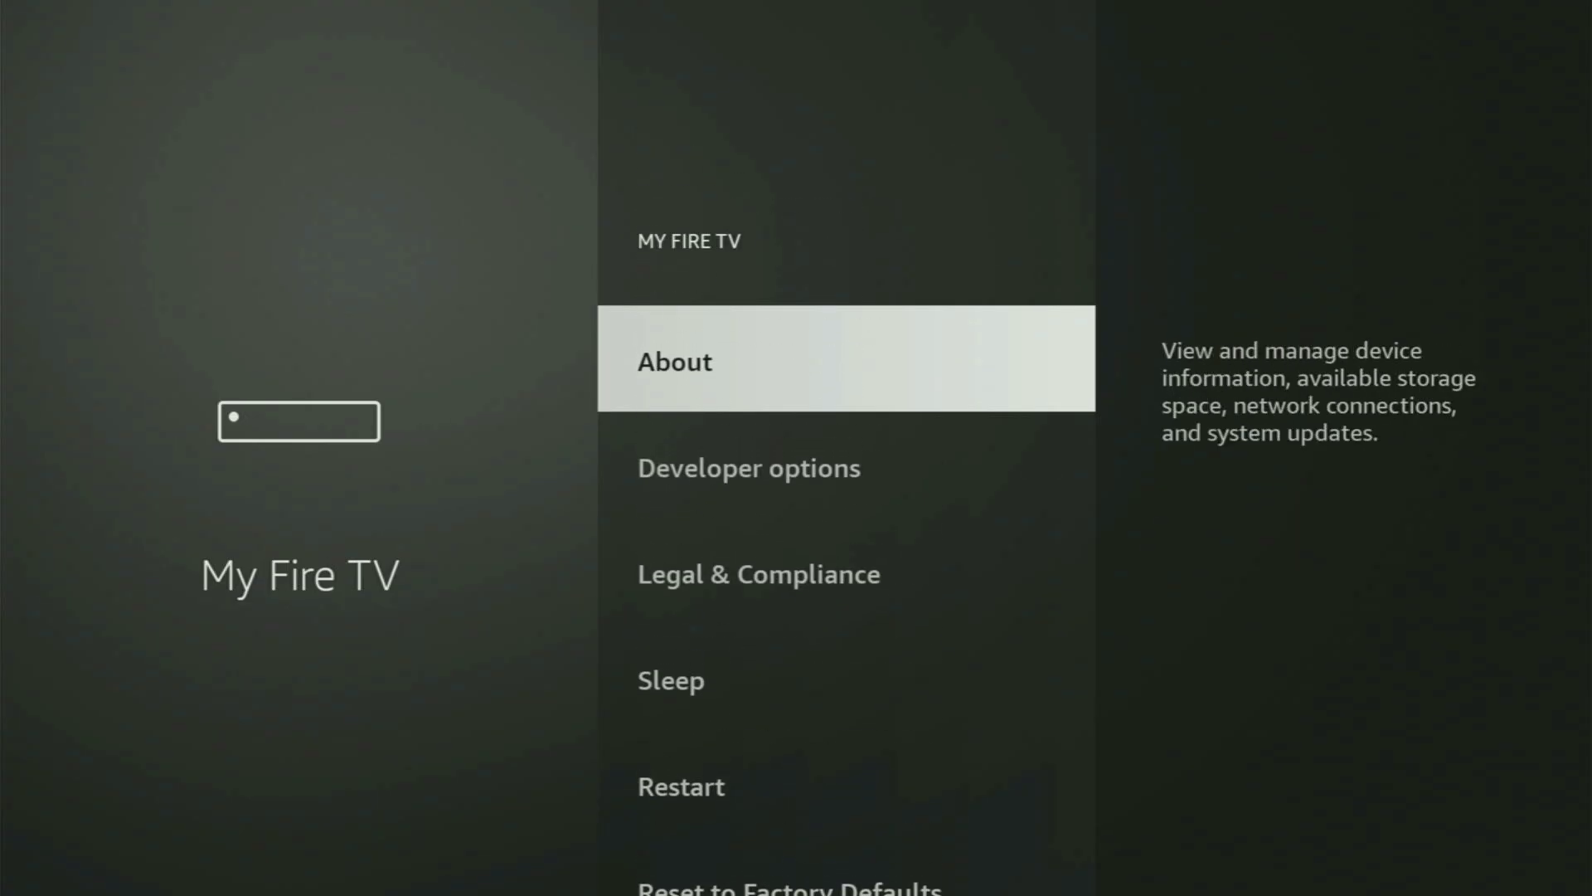
- In About, read Storage as 5.02 GB free of 12.98 GB, then return to My Fire TV
key(Return)
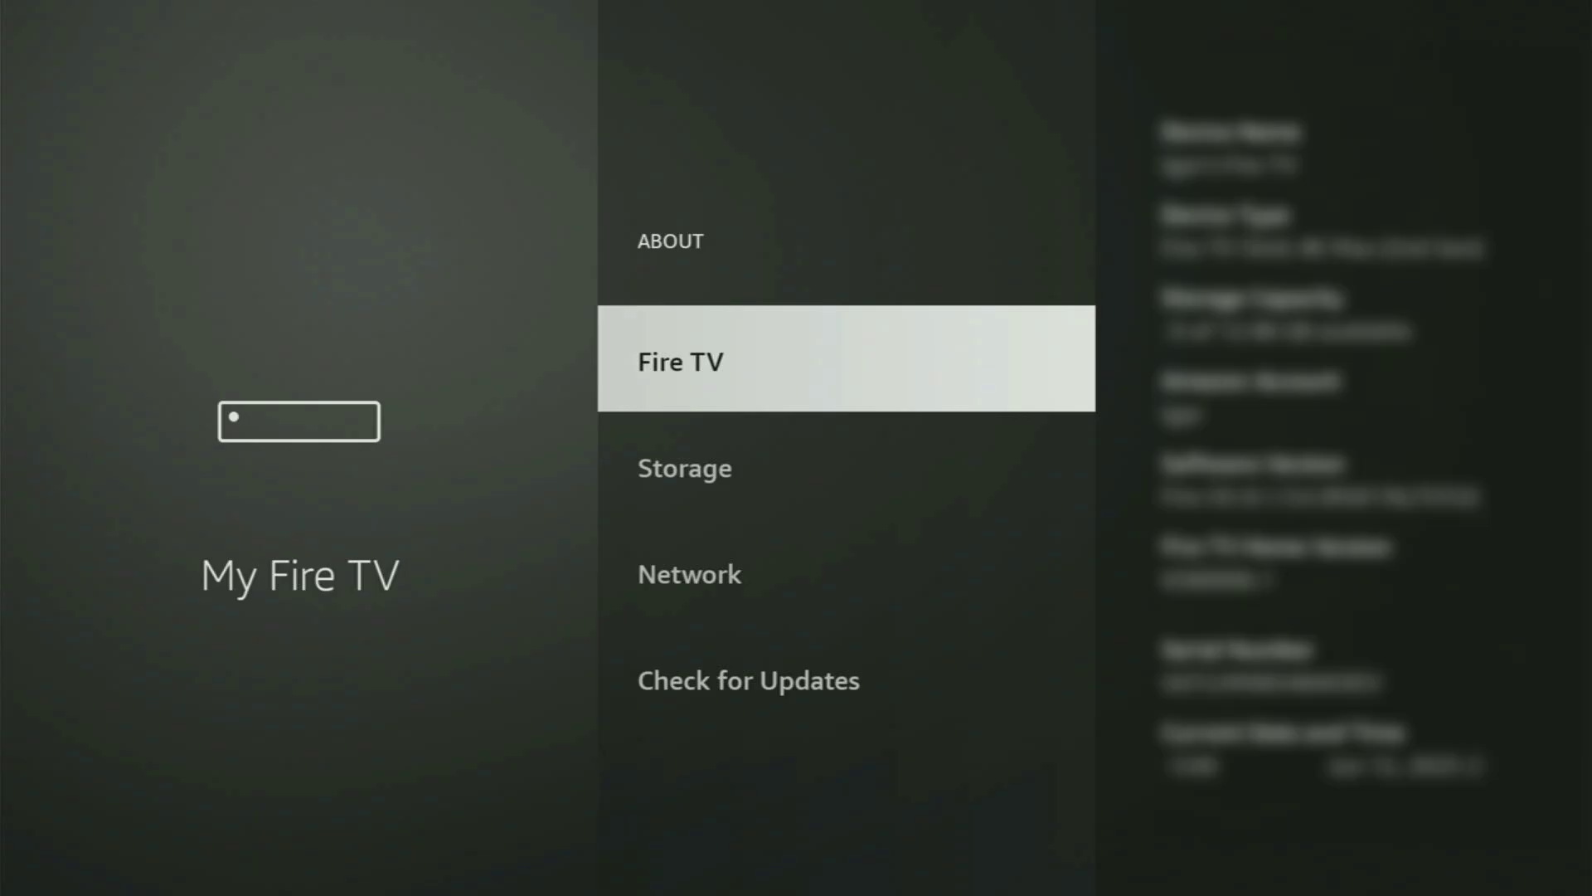
key(Return)
key(Return)
key(Return)
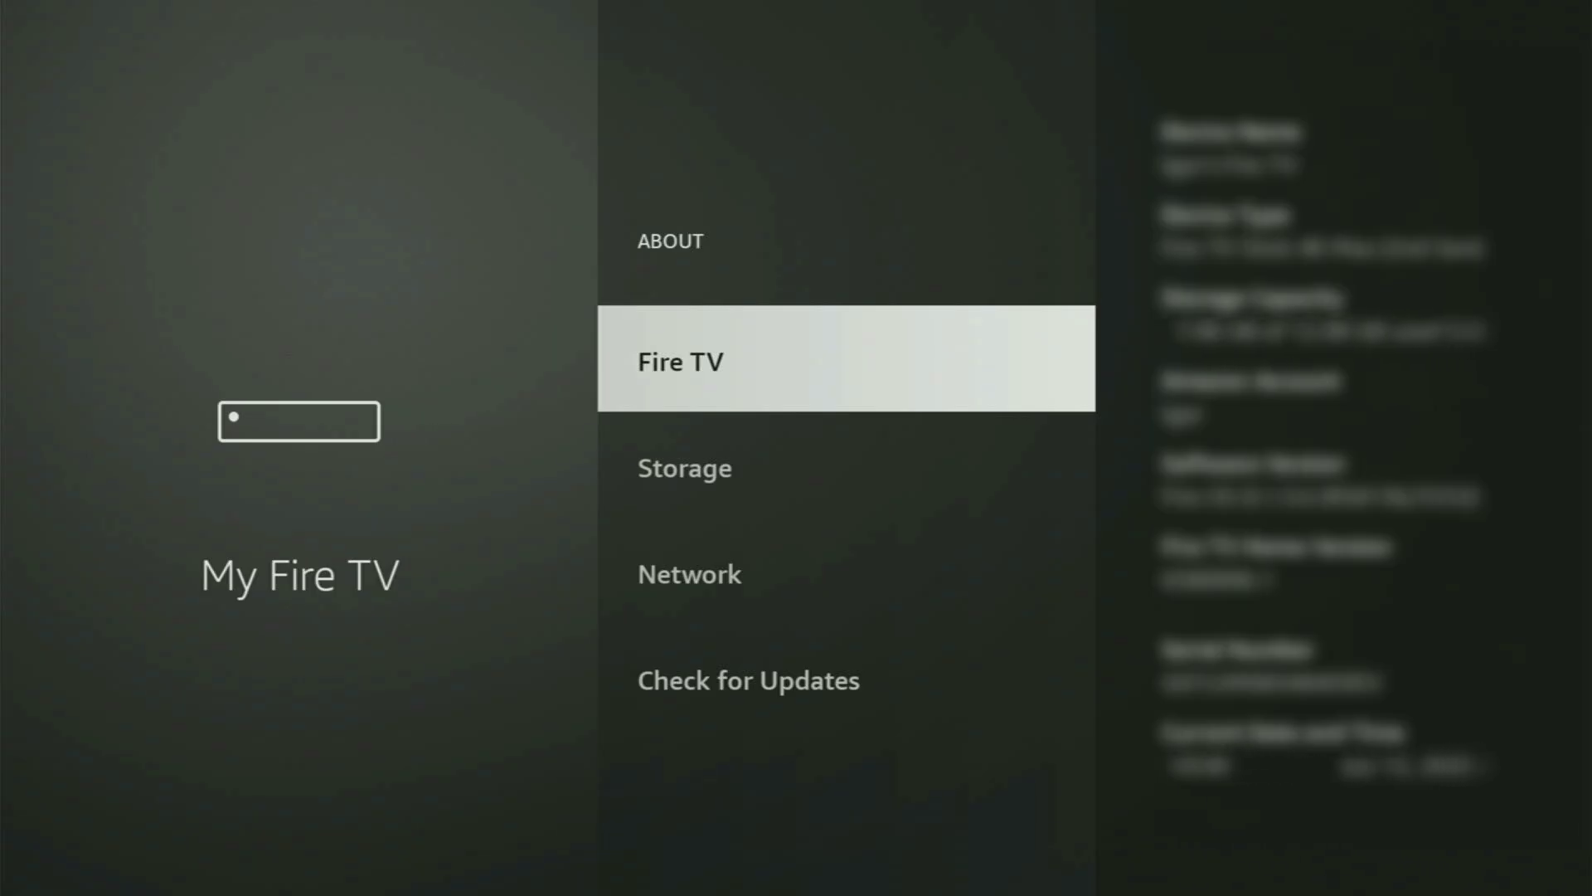
key(Down)
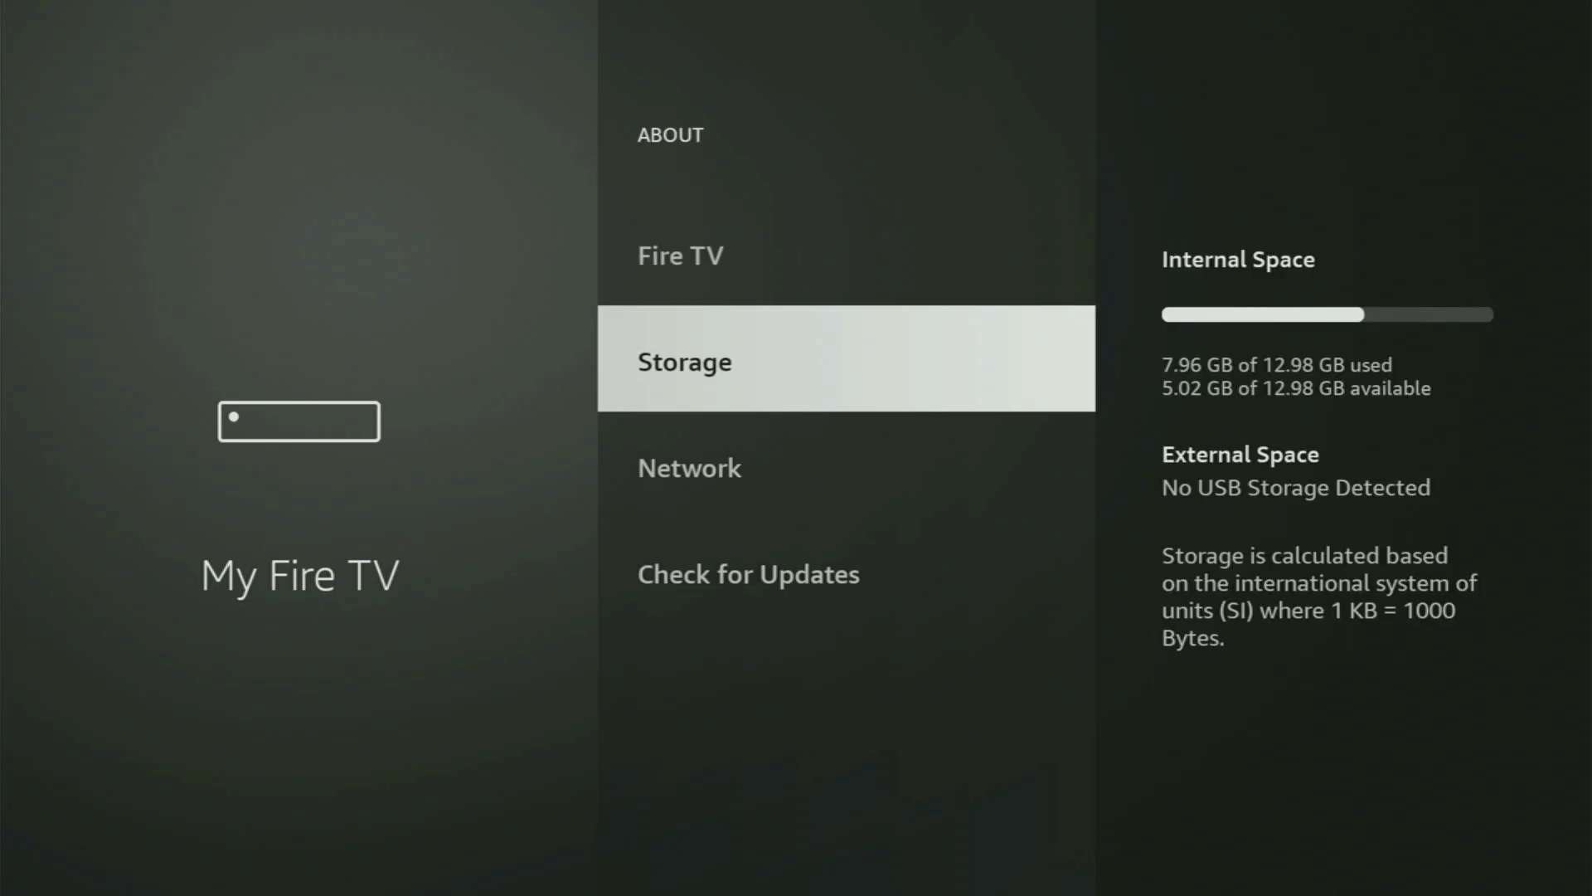
key(Escape)
key(Down)
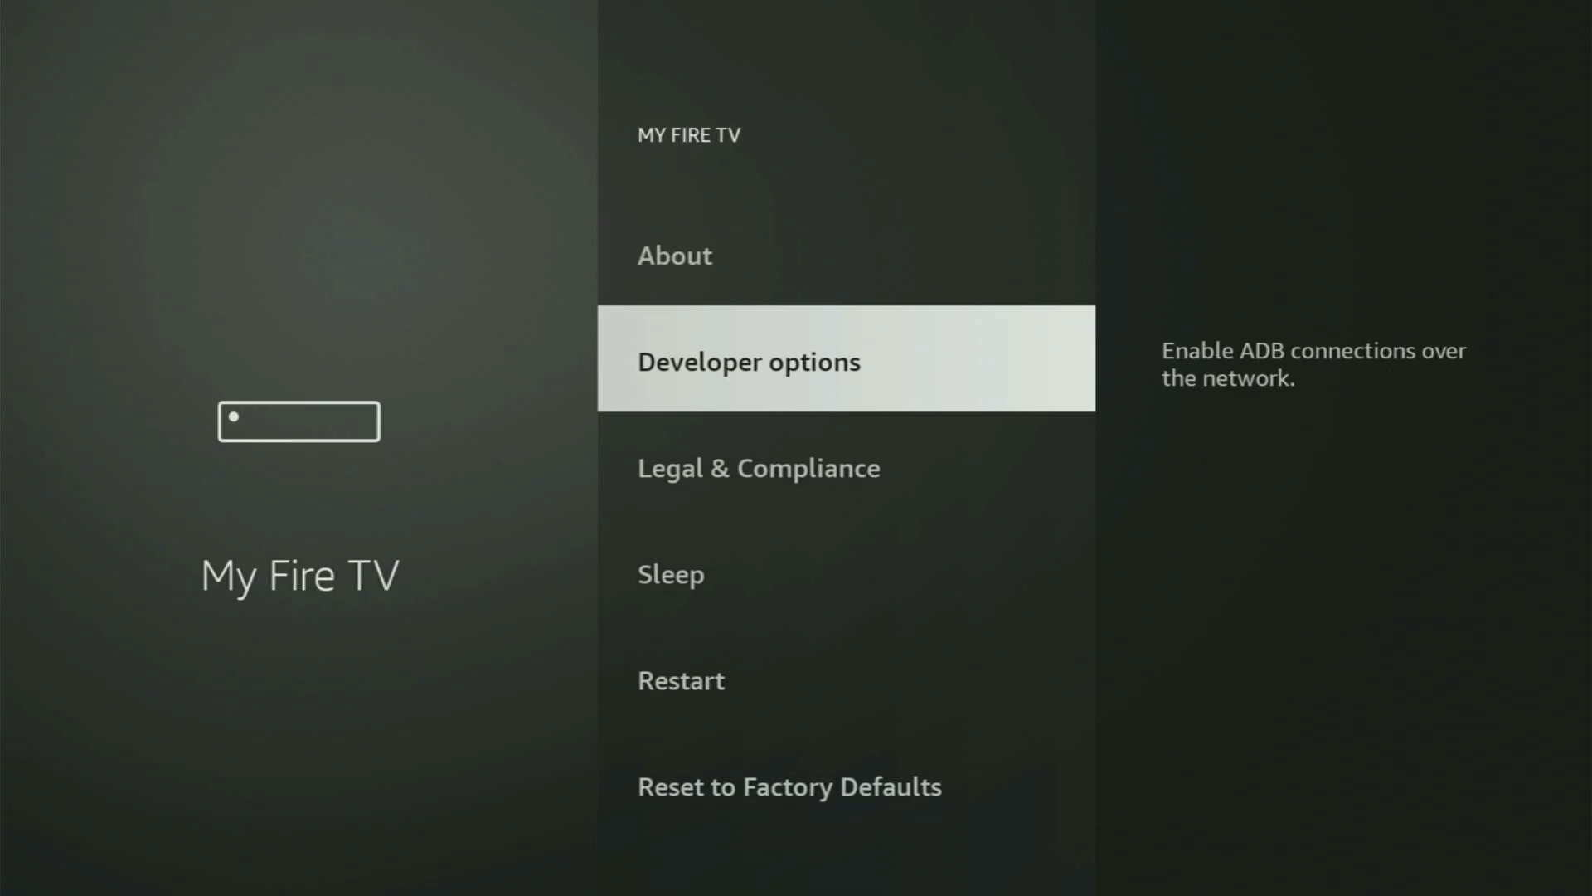
- Switch ADB debugging ON, then check Downloader is ON under Install unknown apps
key(Return)
key(Return)
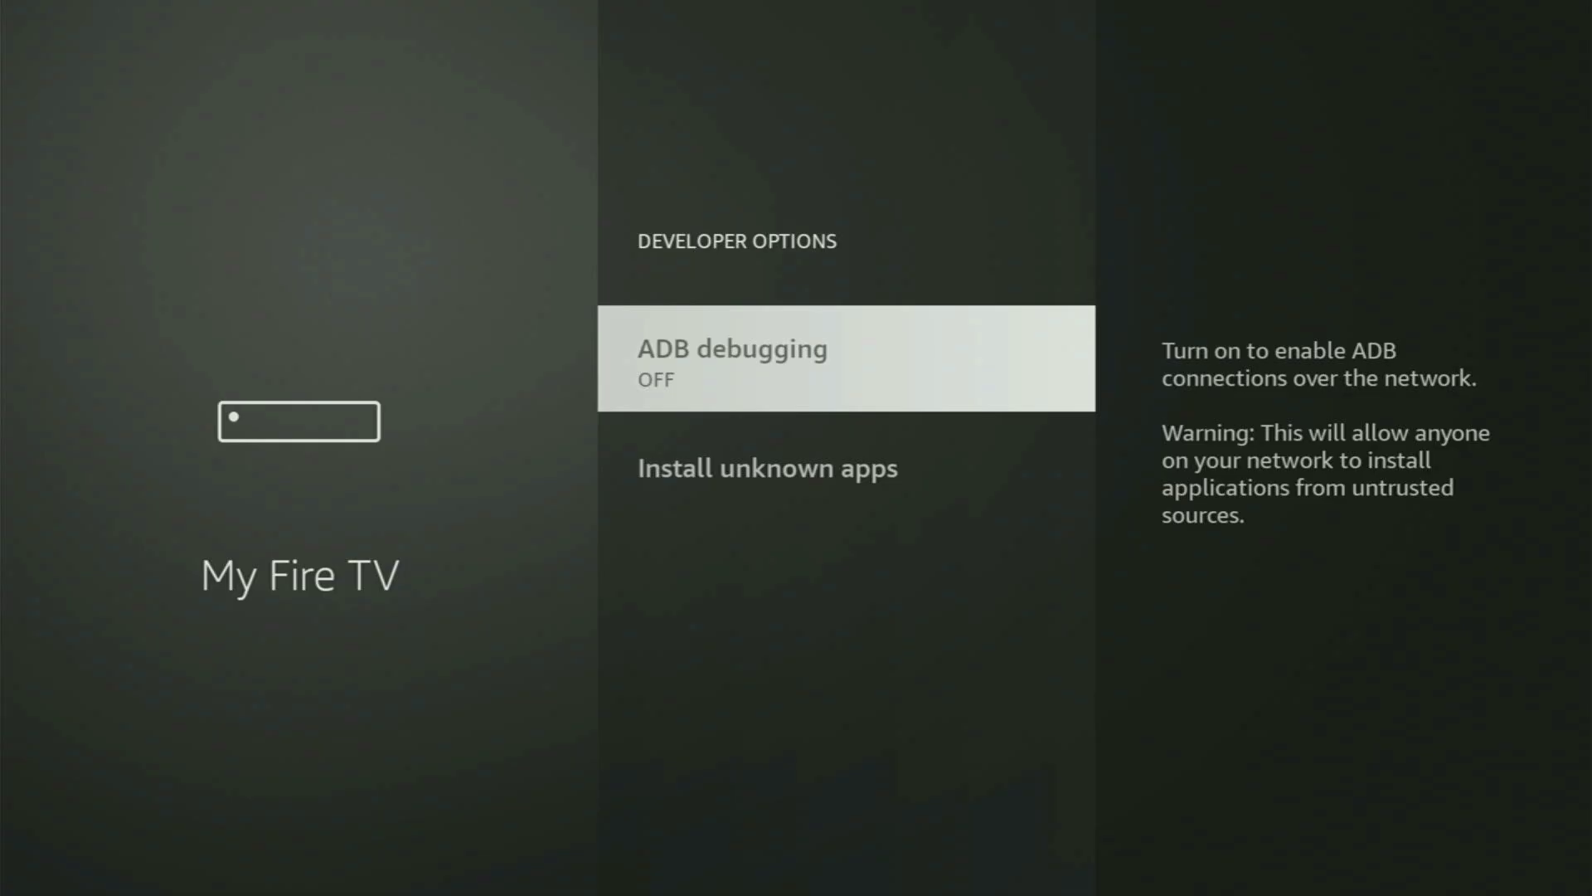
key(Return)
key(Down)
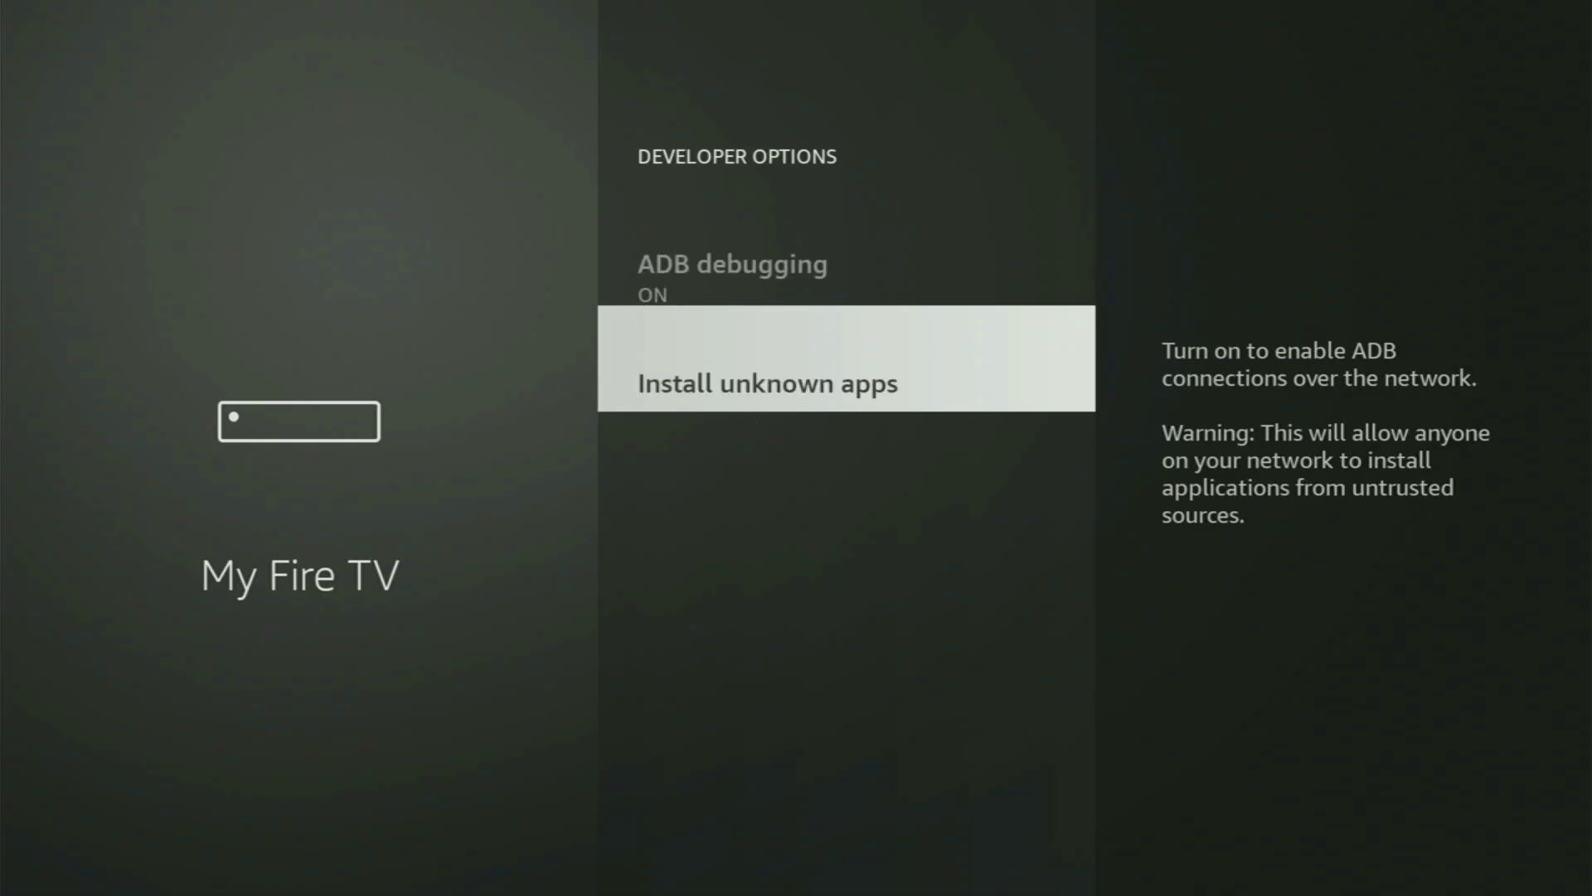
key(Return)
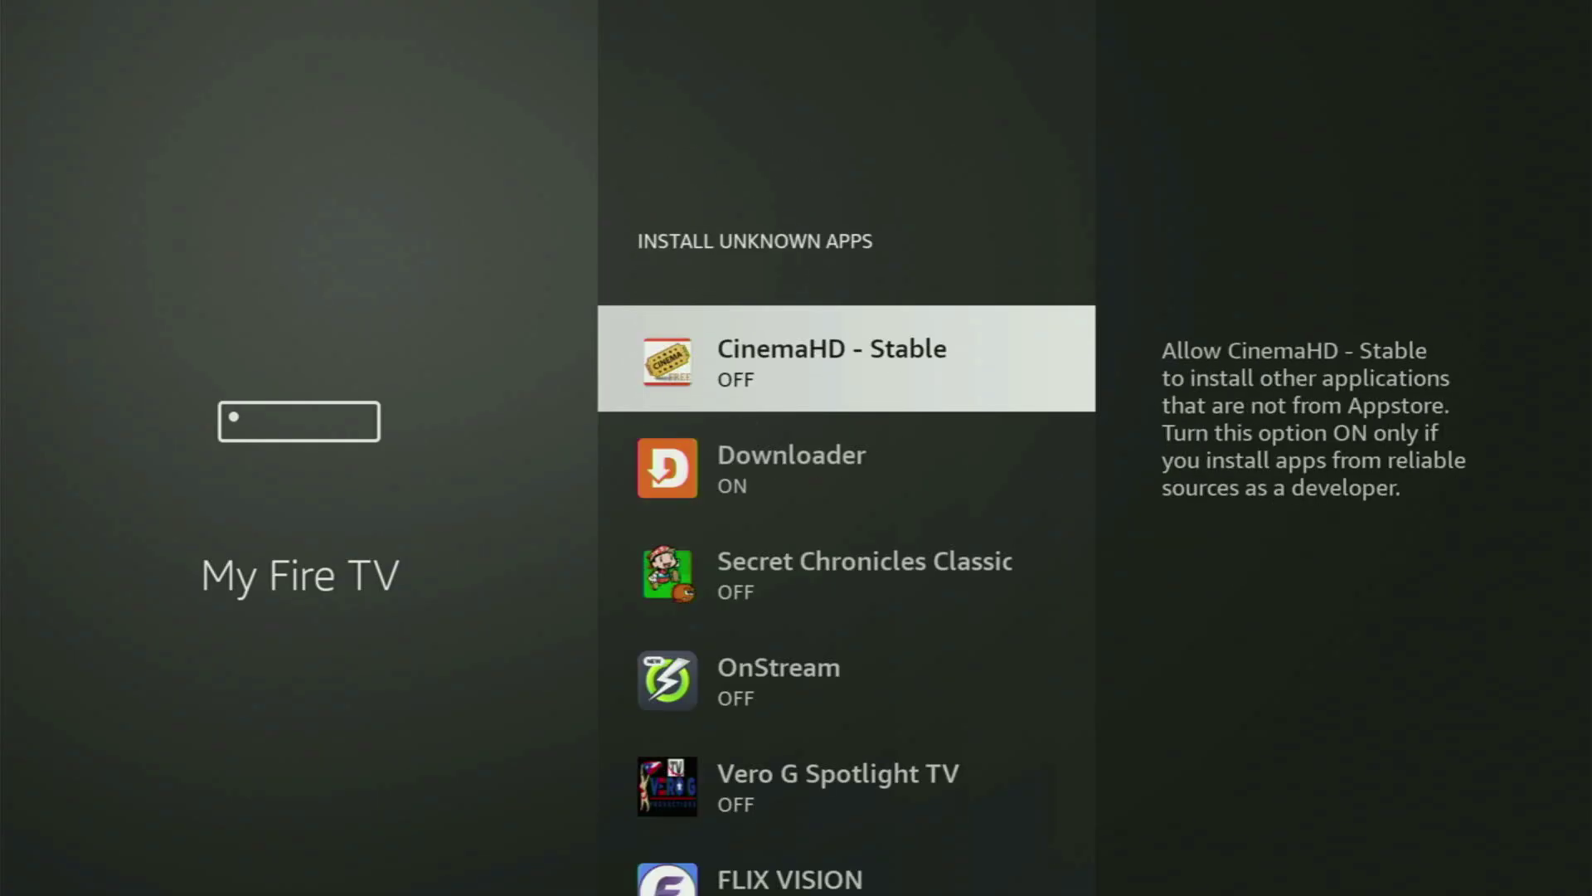
key(Down)
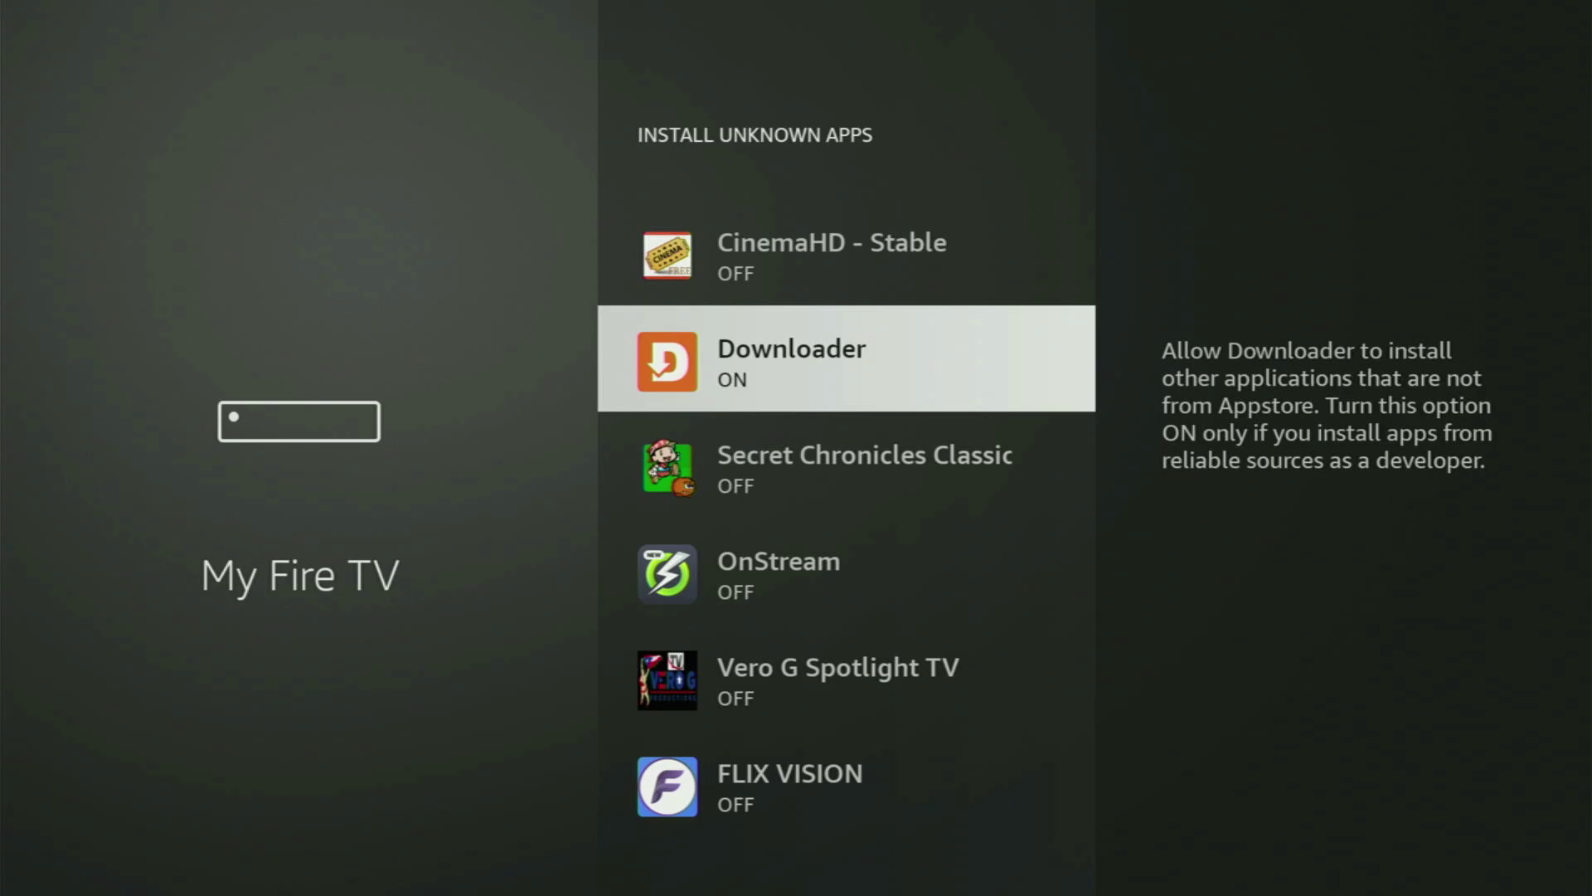
key(Return)
key(Return)
key(Down)
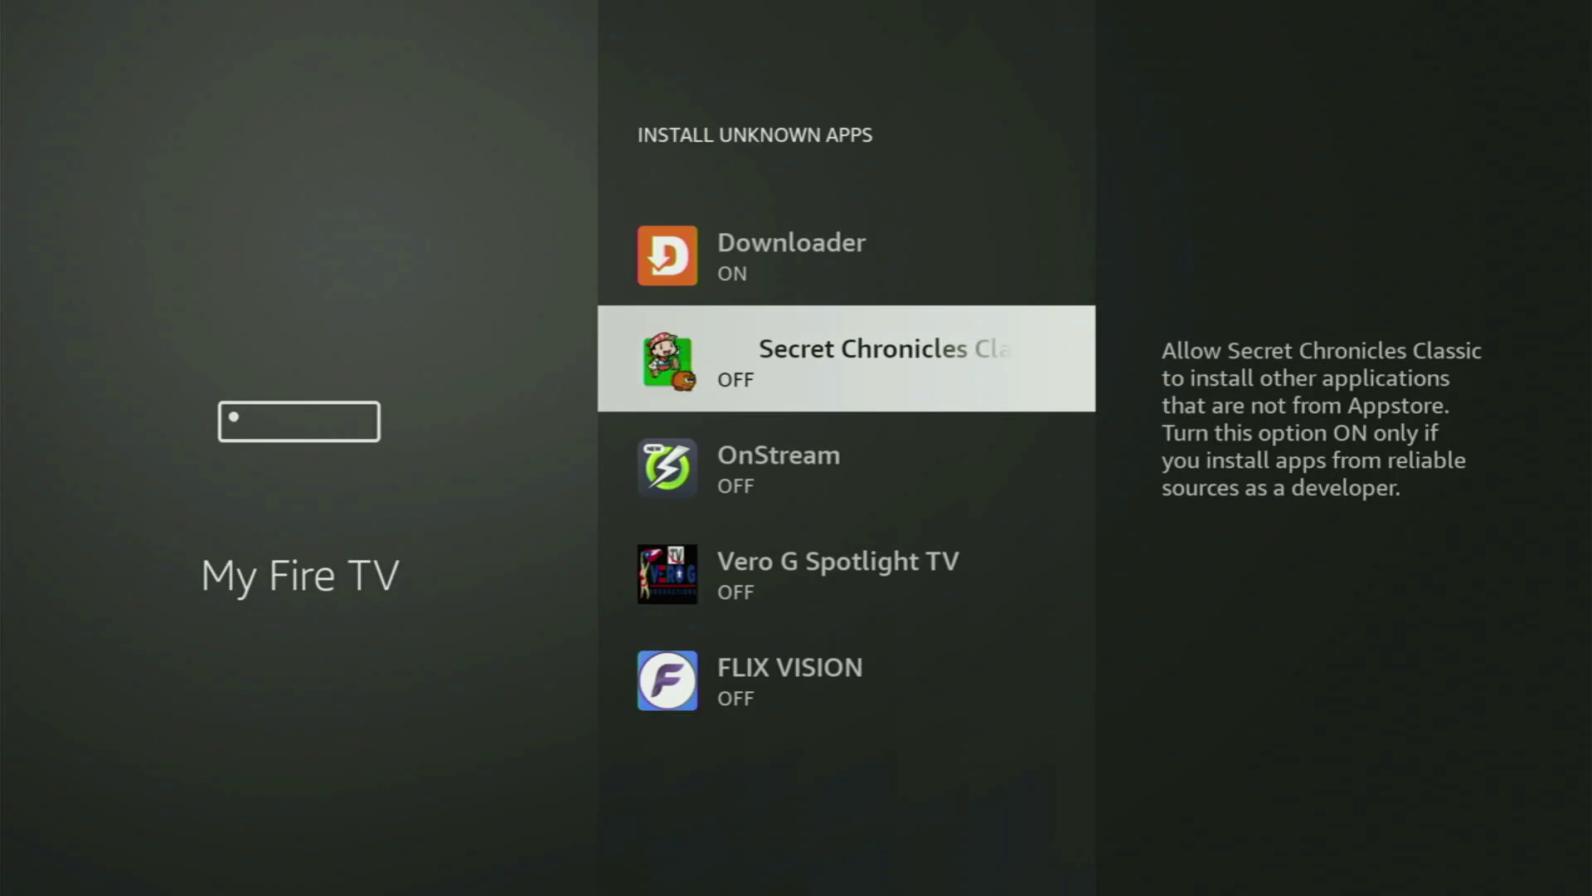
key(Up)
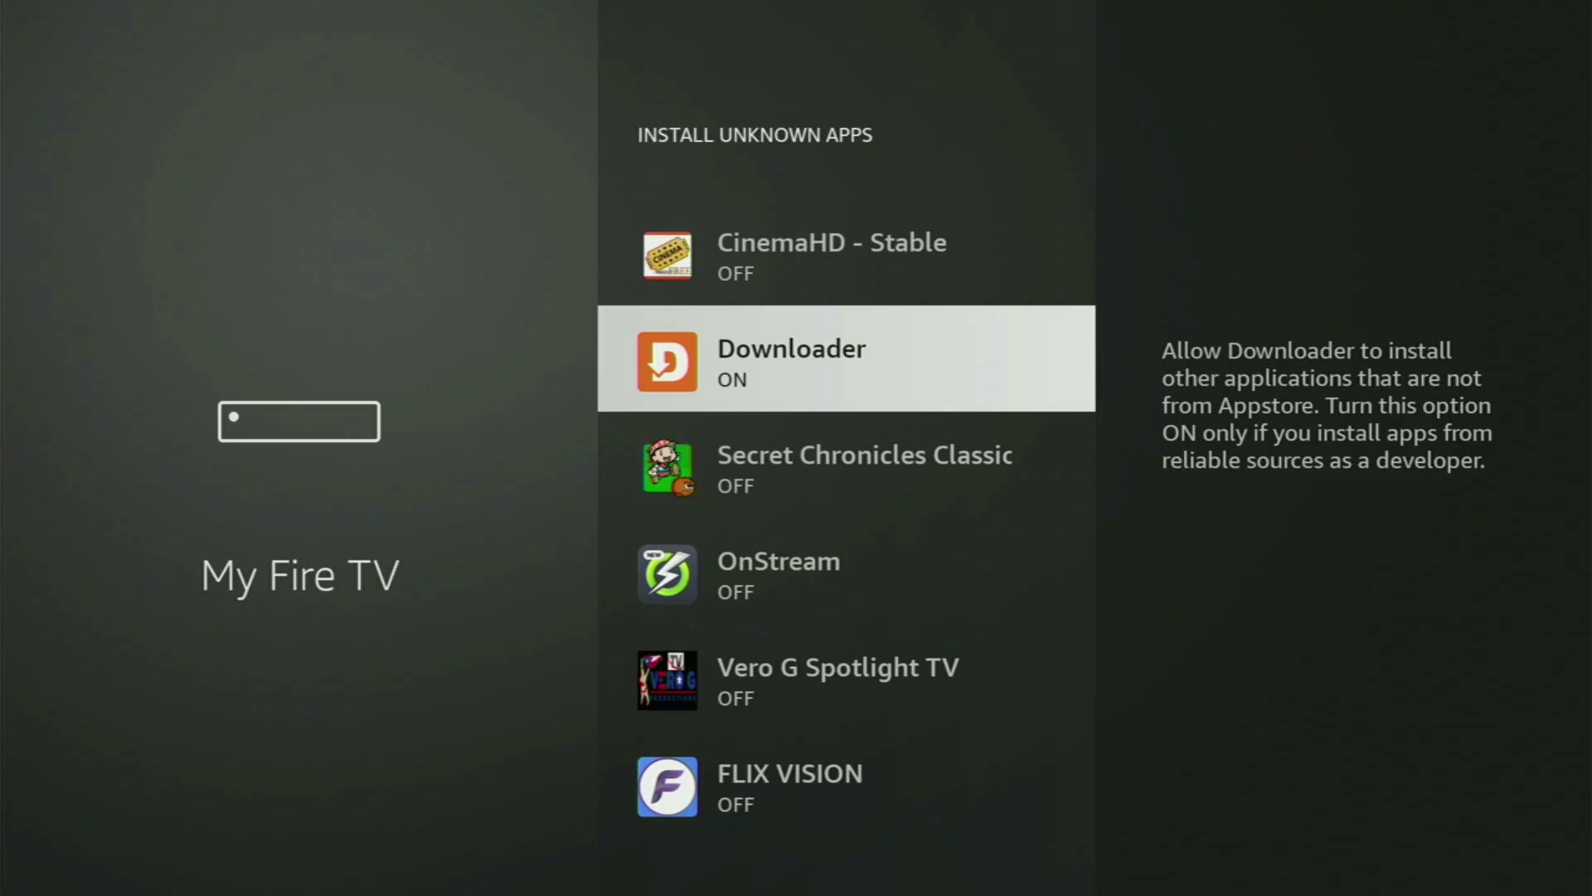
key(Up)
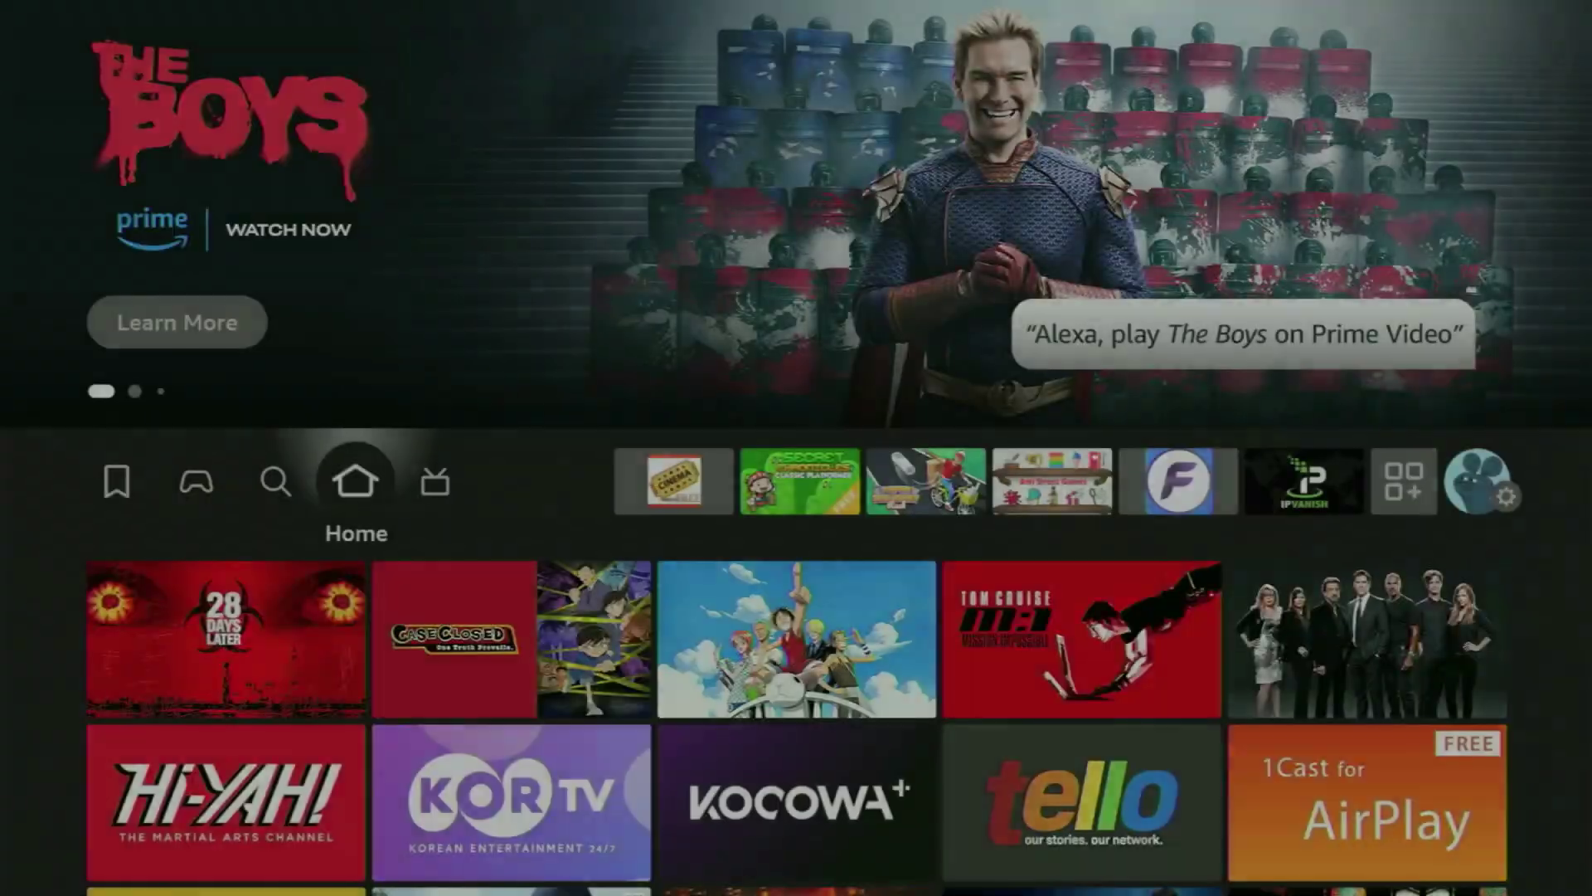
- Open Your Apps & Channels from Home and launch the NordVPN tile
key(Right)
key(Right)
key(Right)
key(Right)
key(Right)
key(Right)
key(Right)
key(Right)
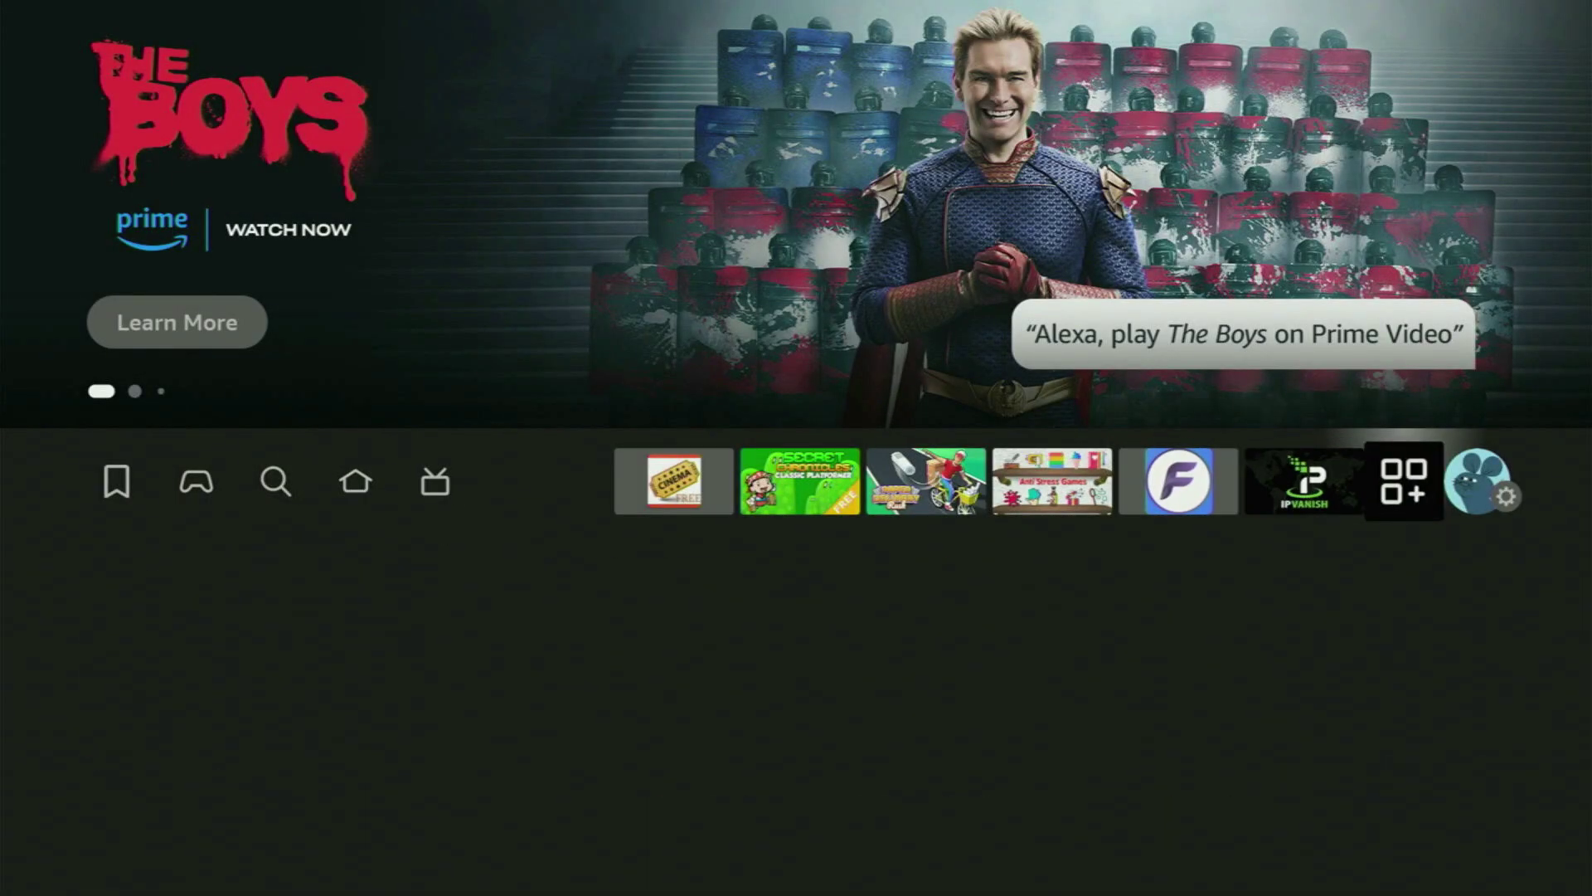
key(Return)
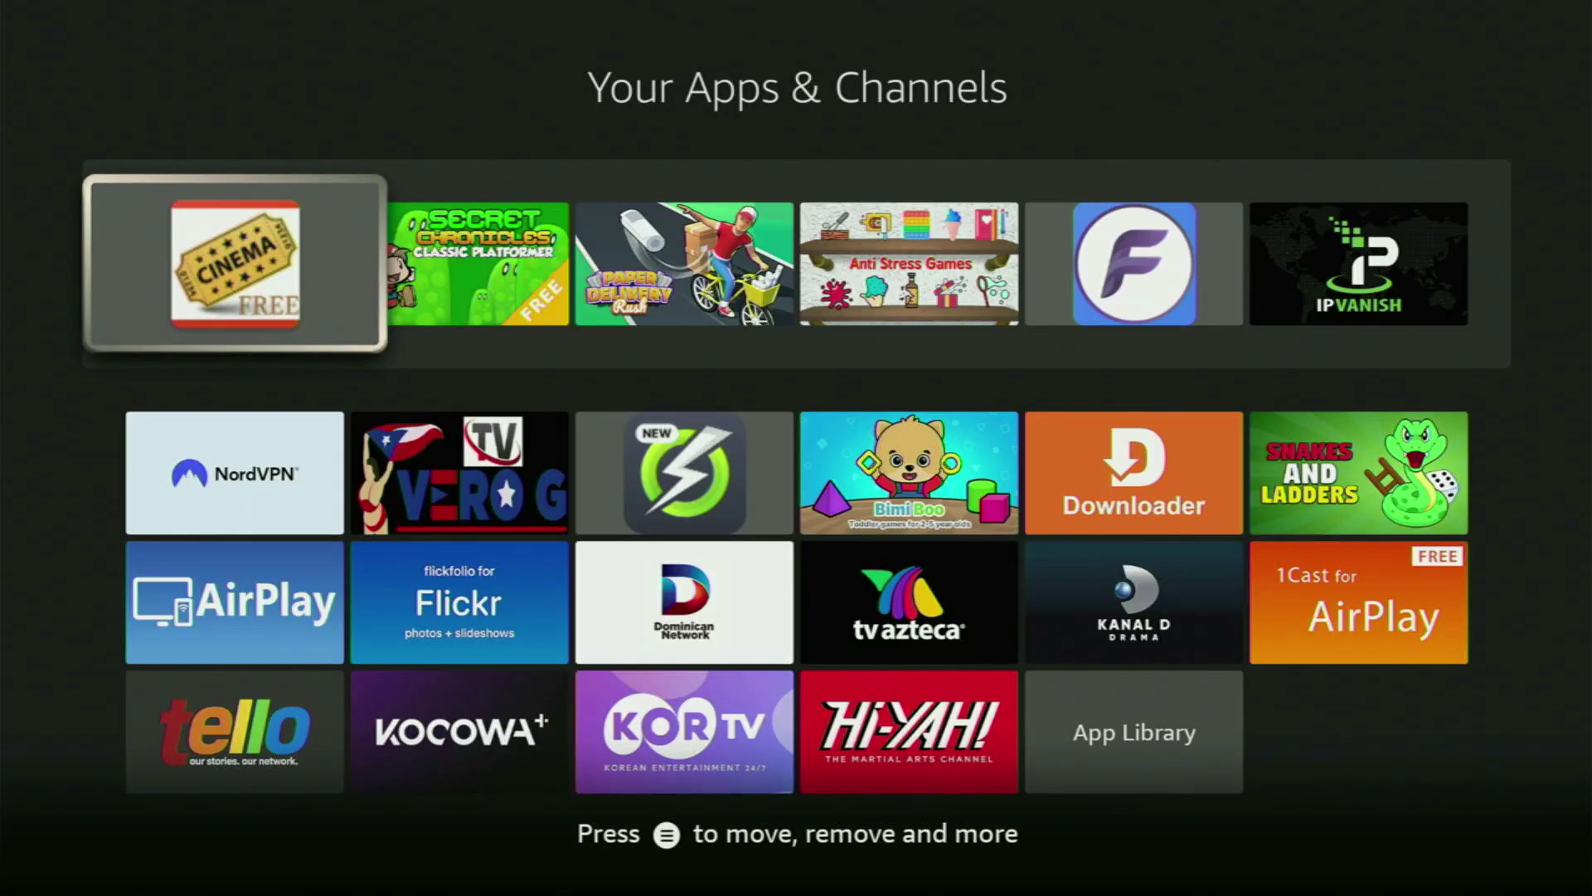
key(Down)
key(Right)
key(Right)
key(Right)
key(Right)
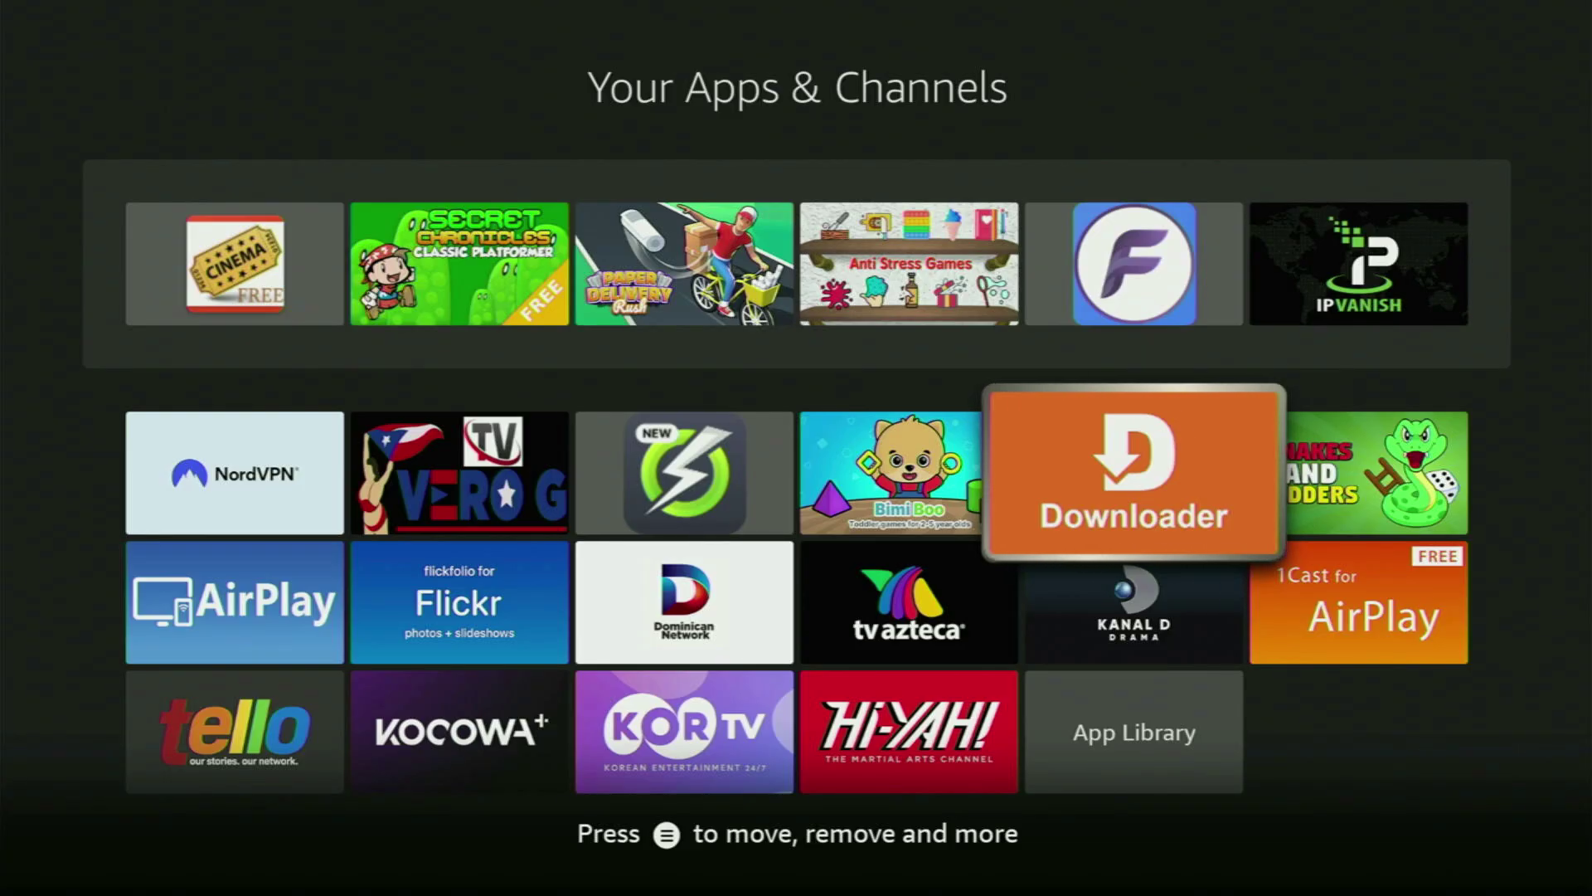
key(Left)
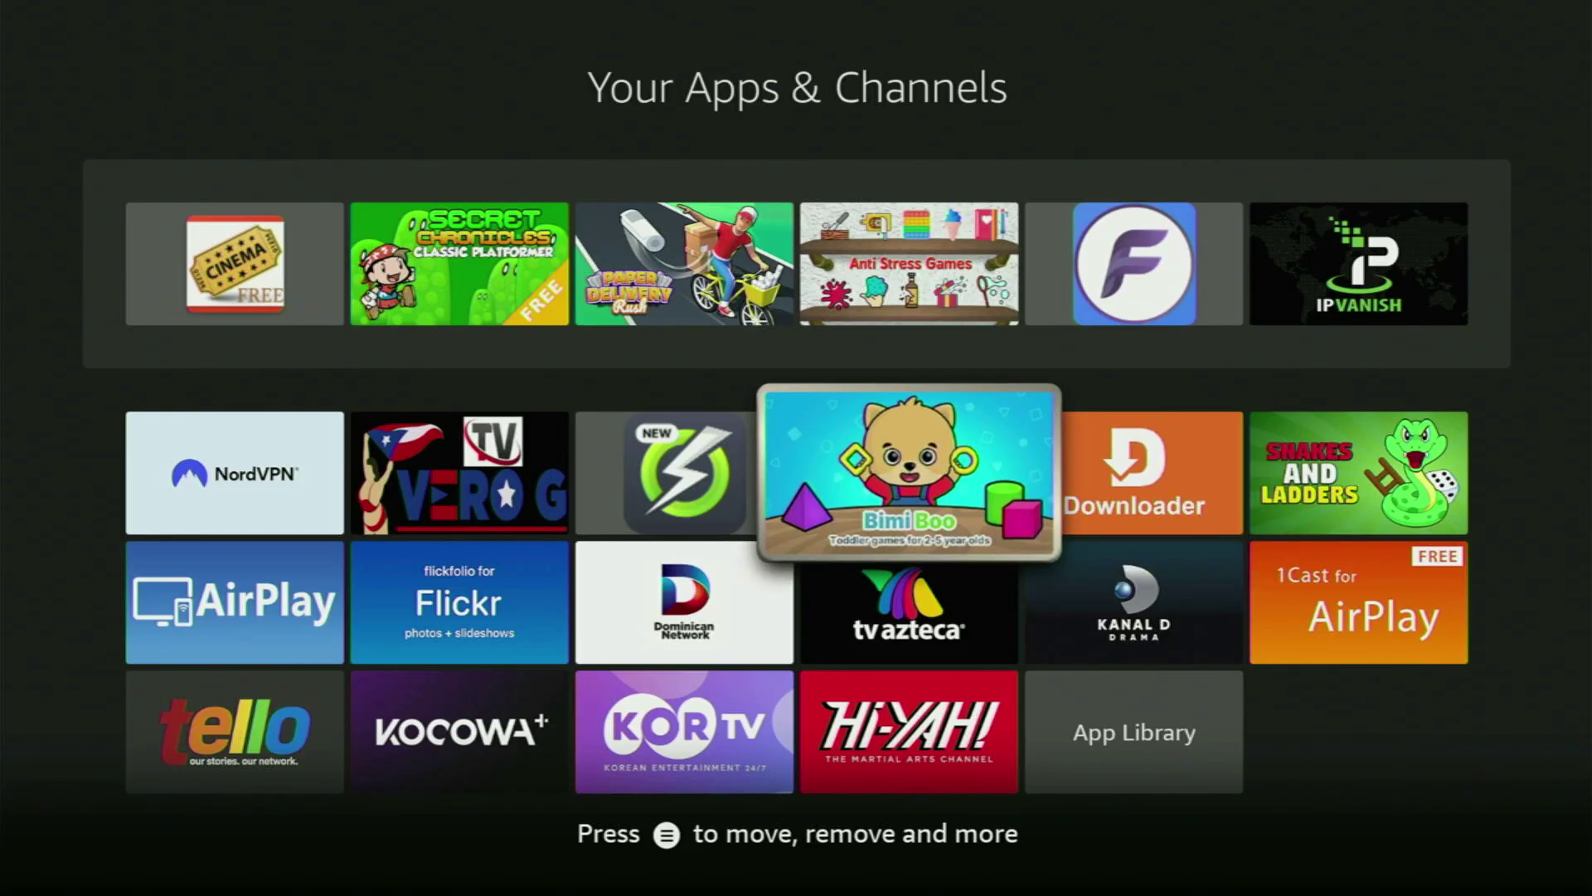
key(Left)
key(Left)
key(Left)
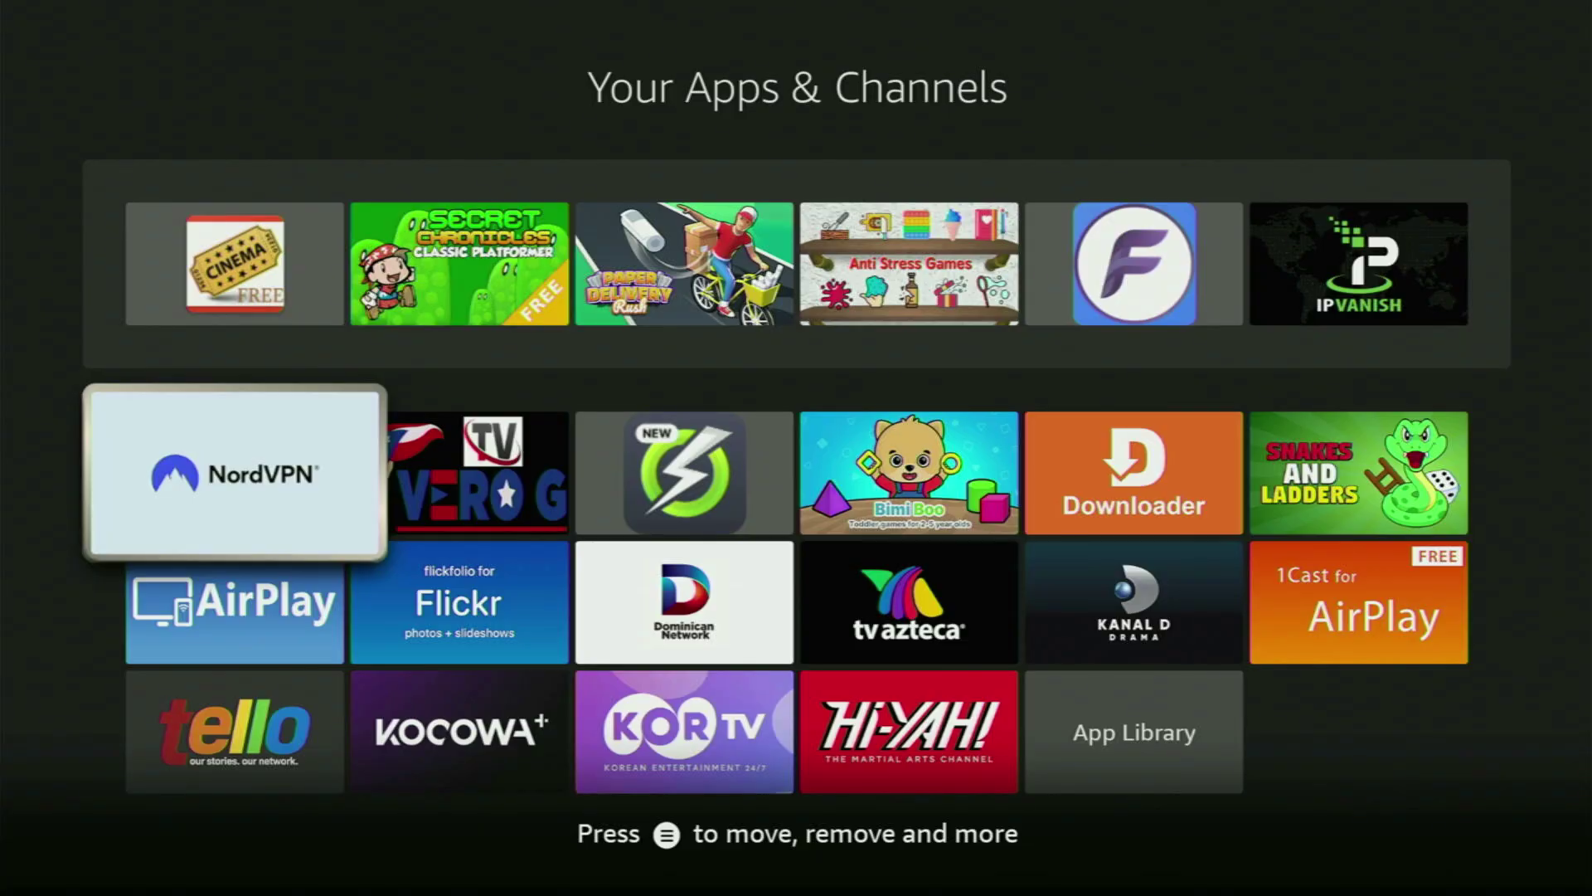
key(Return)
- Open NordVPN's Countries page, scroll to U-V and connect to United States
key(Down)
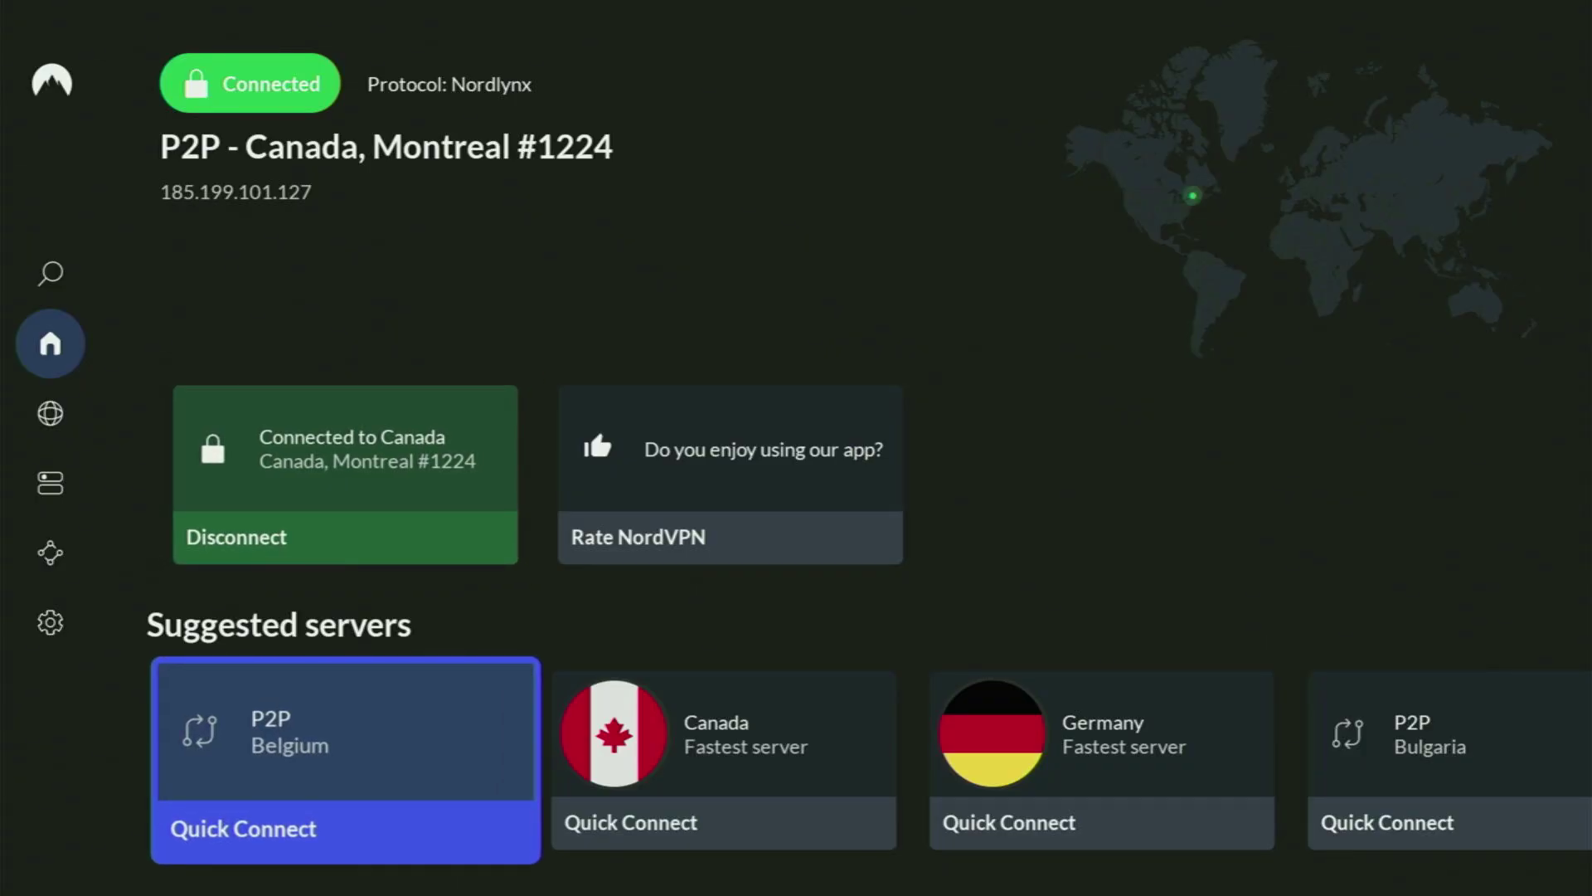
key(Left)
key(Down)
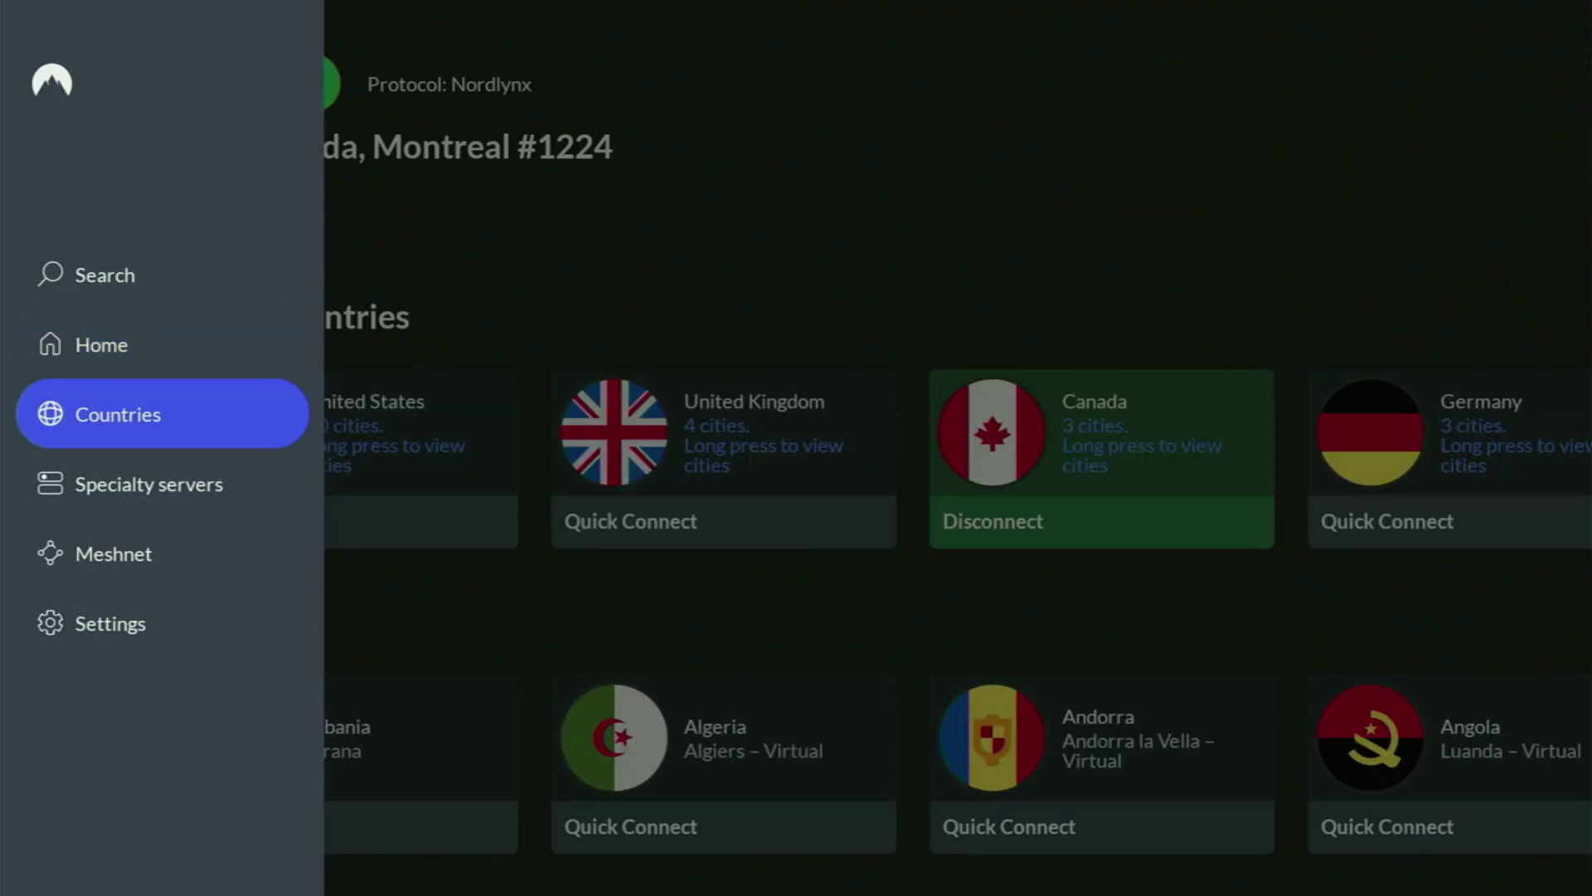
key(Right)
key(Down)
key(Down)
key(Down)
key(Down)
key(Down)
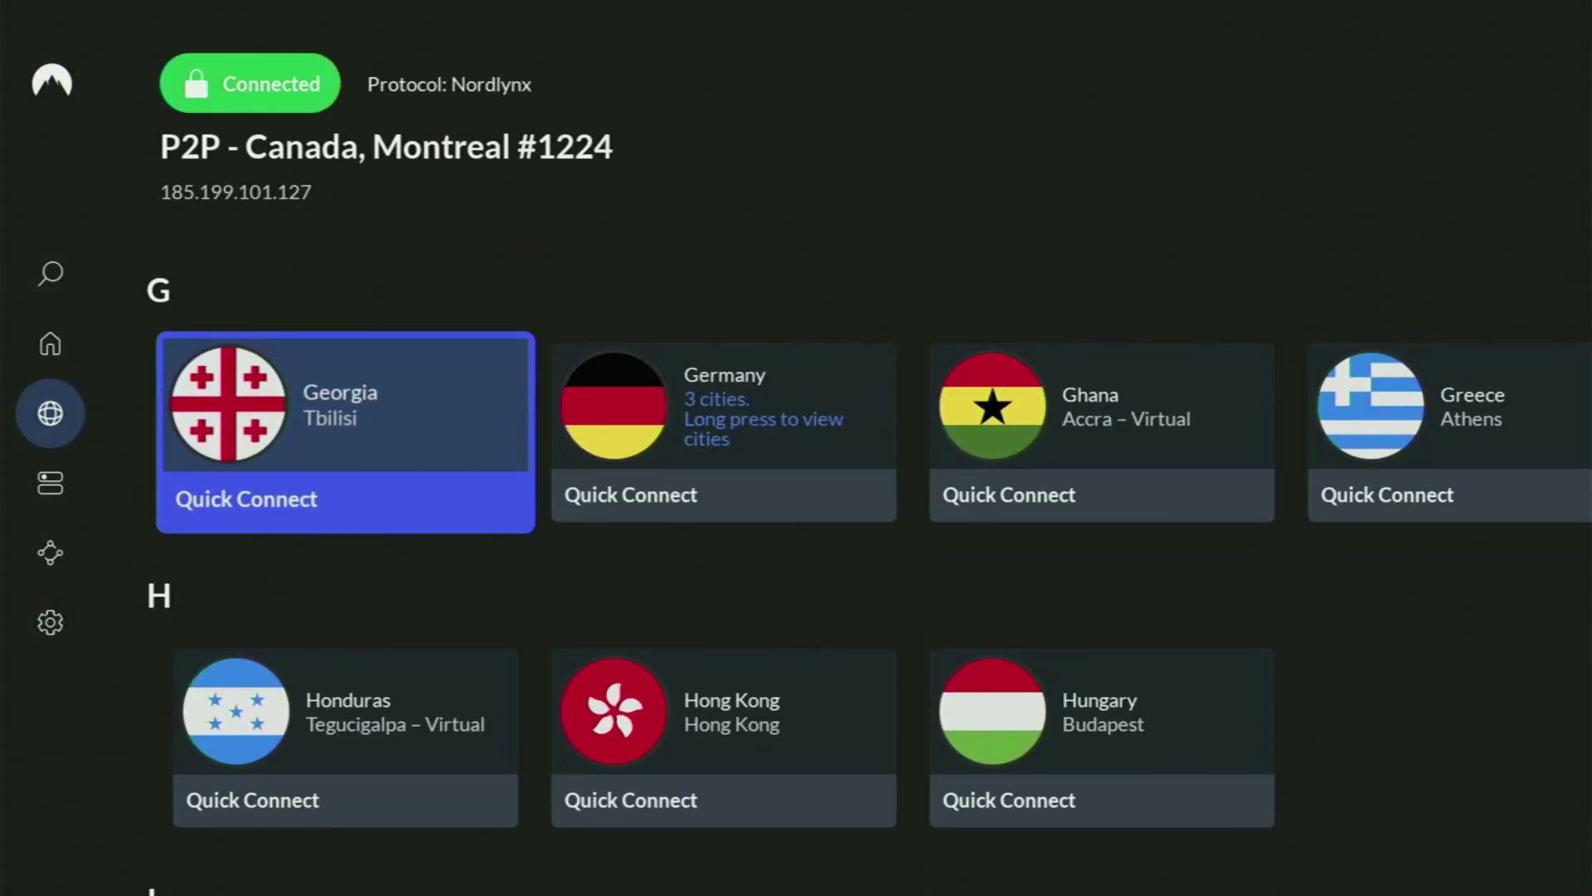
key(Down)
key(Down)
key(Down)
key(Down)
key(Down)
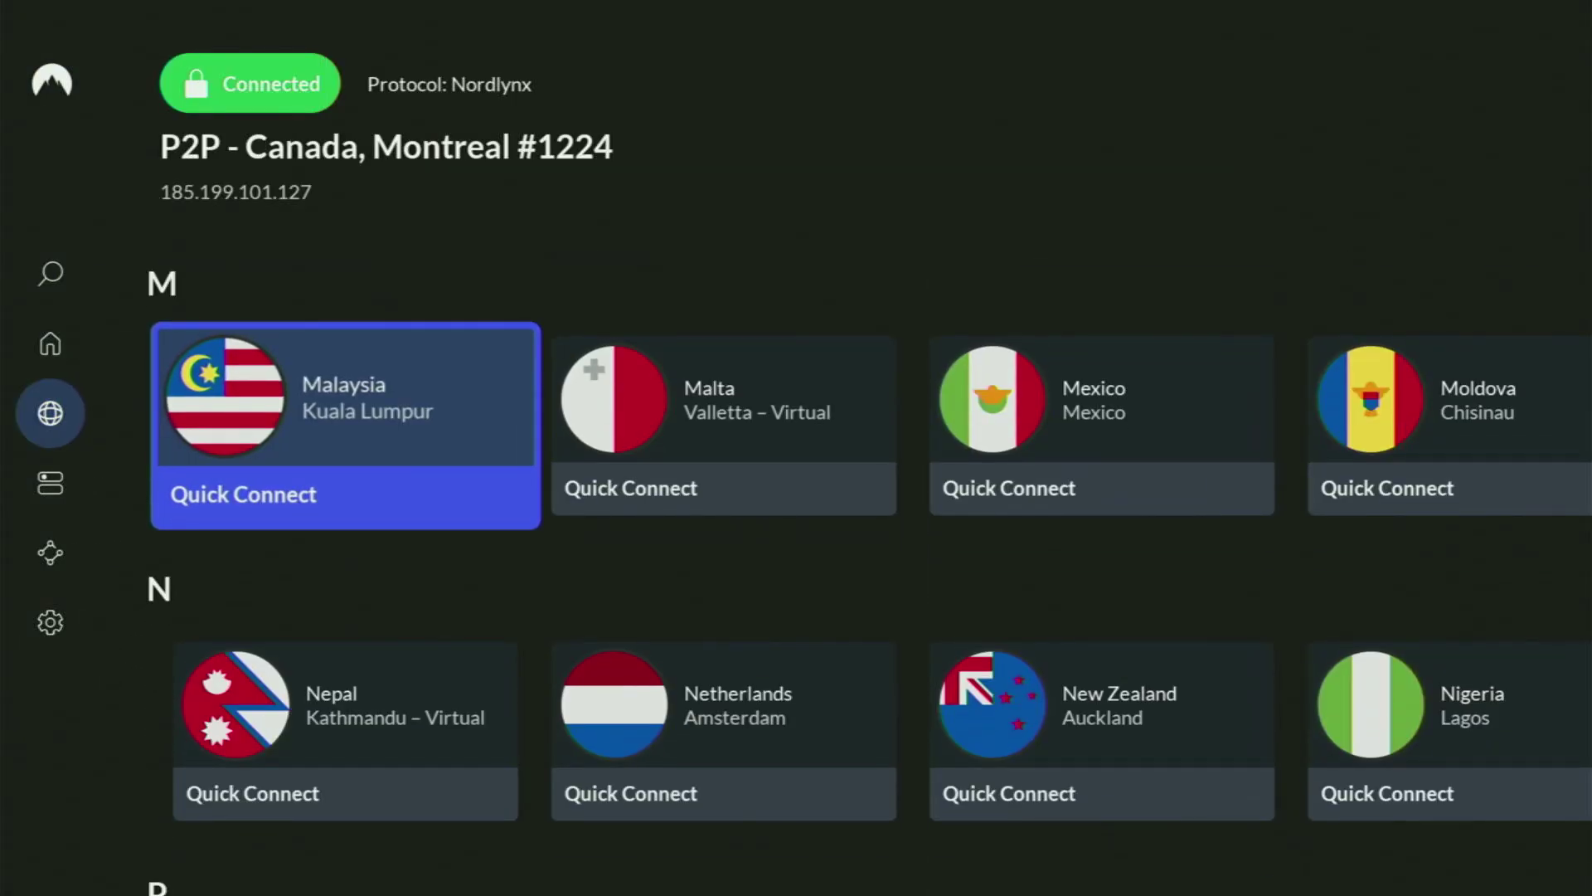
key(Down)
key(Down)
key(Down)
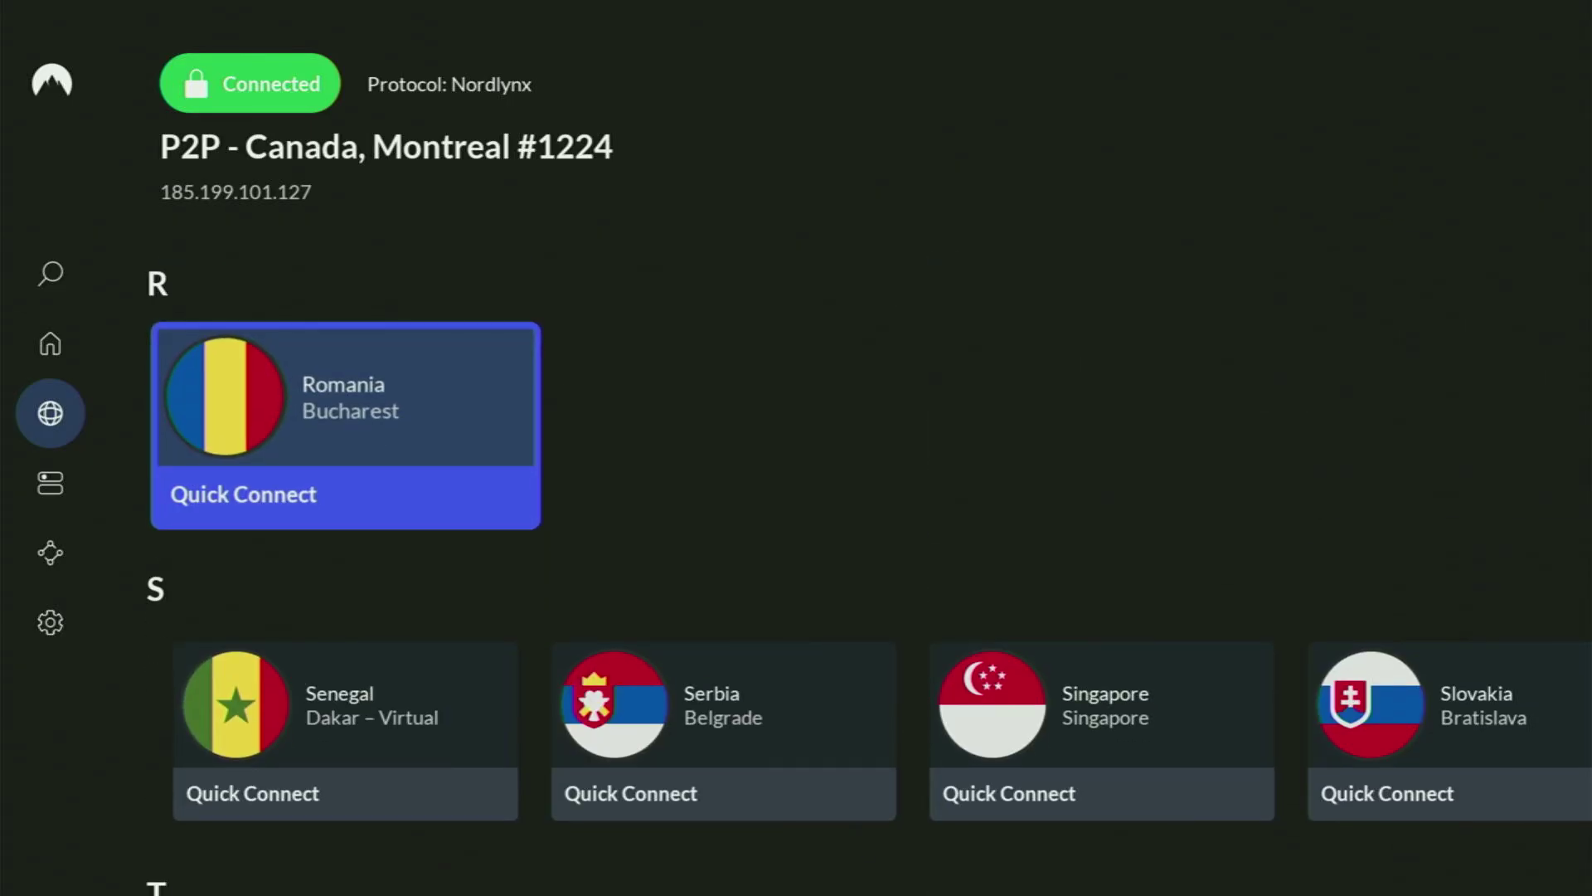
key(Down)
key(Down)
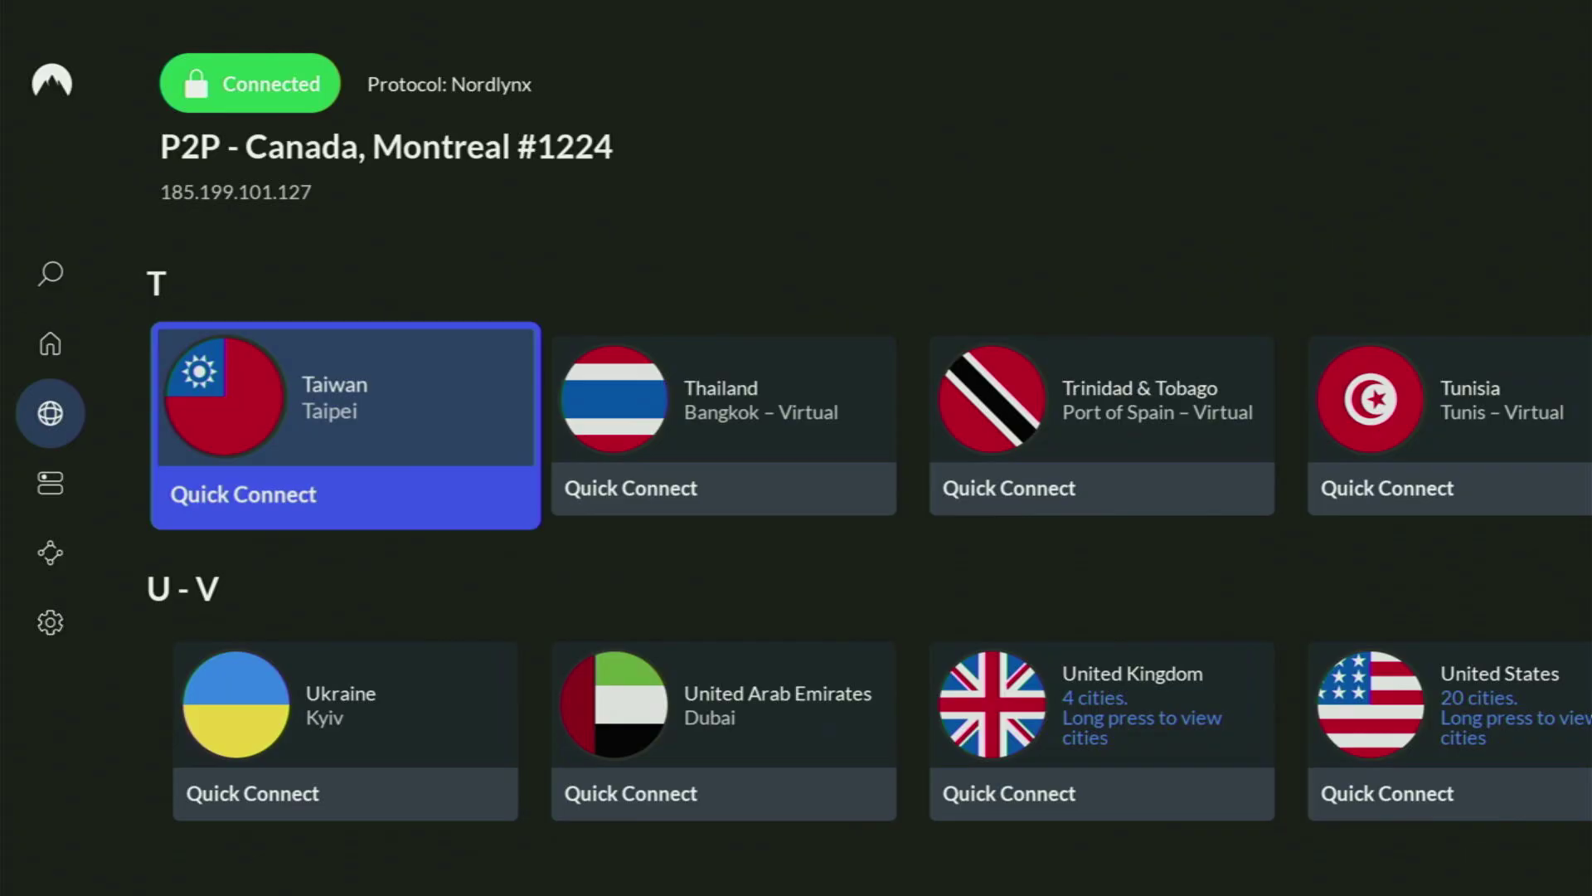
key(Down)
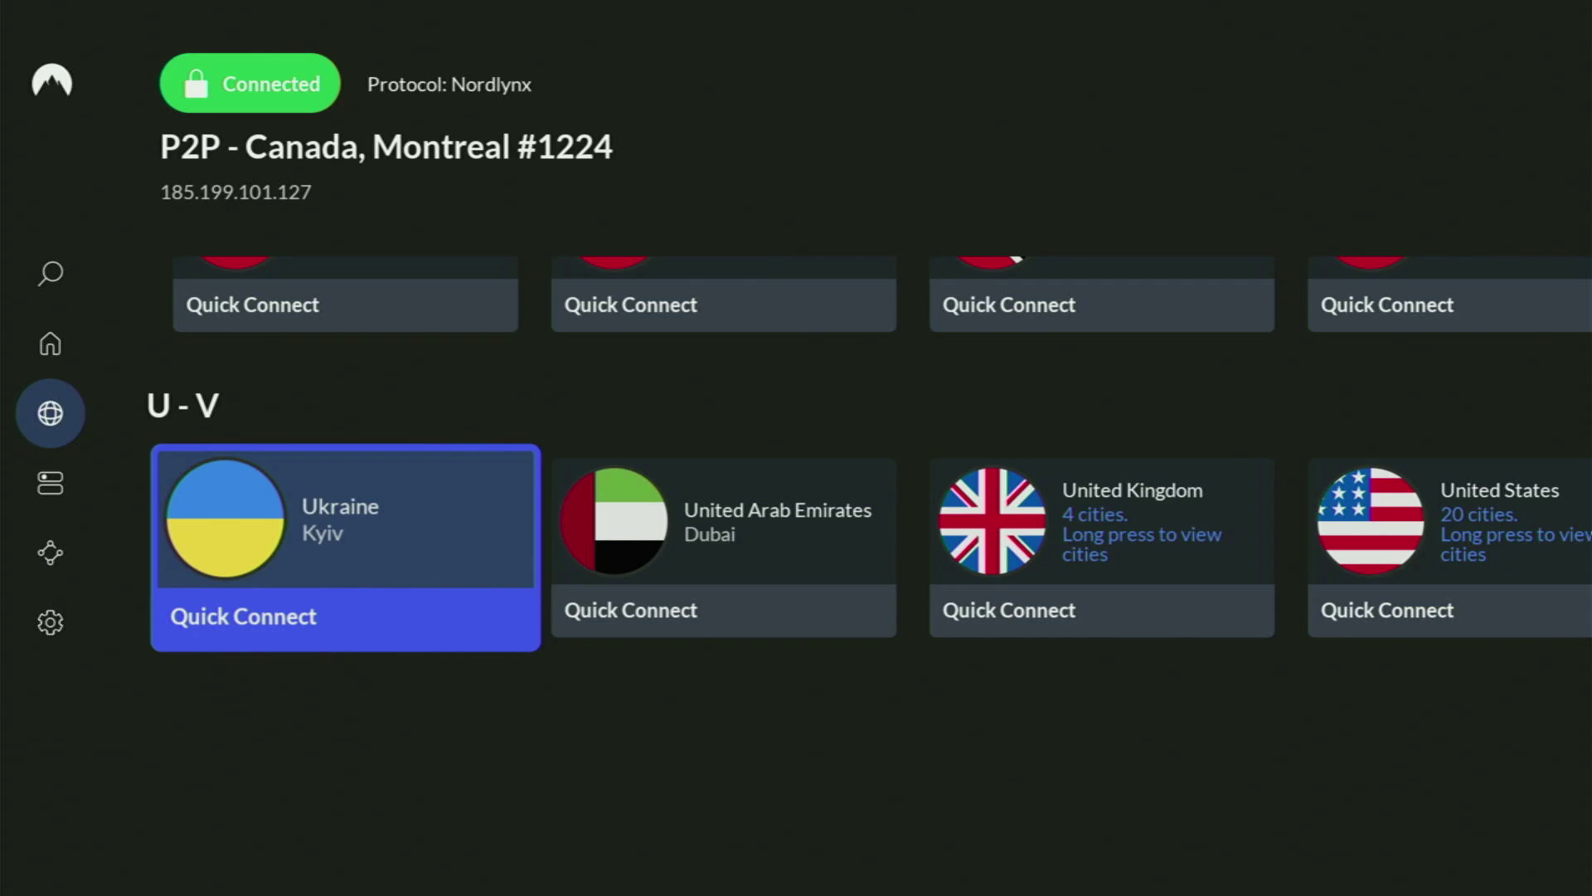
key(Right)
key(Right)
key(Right)
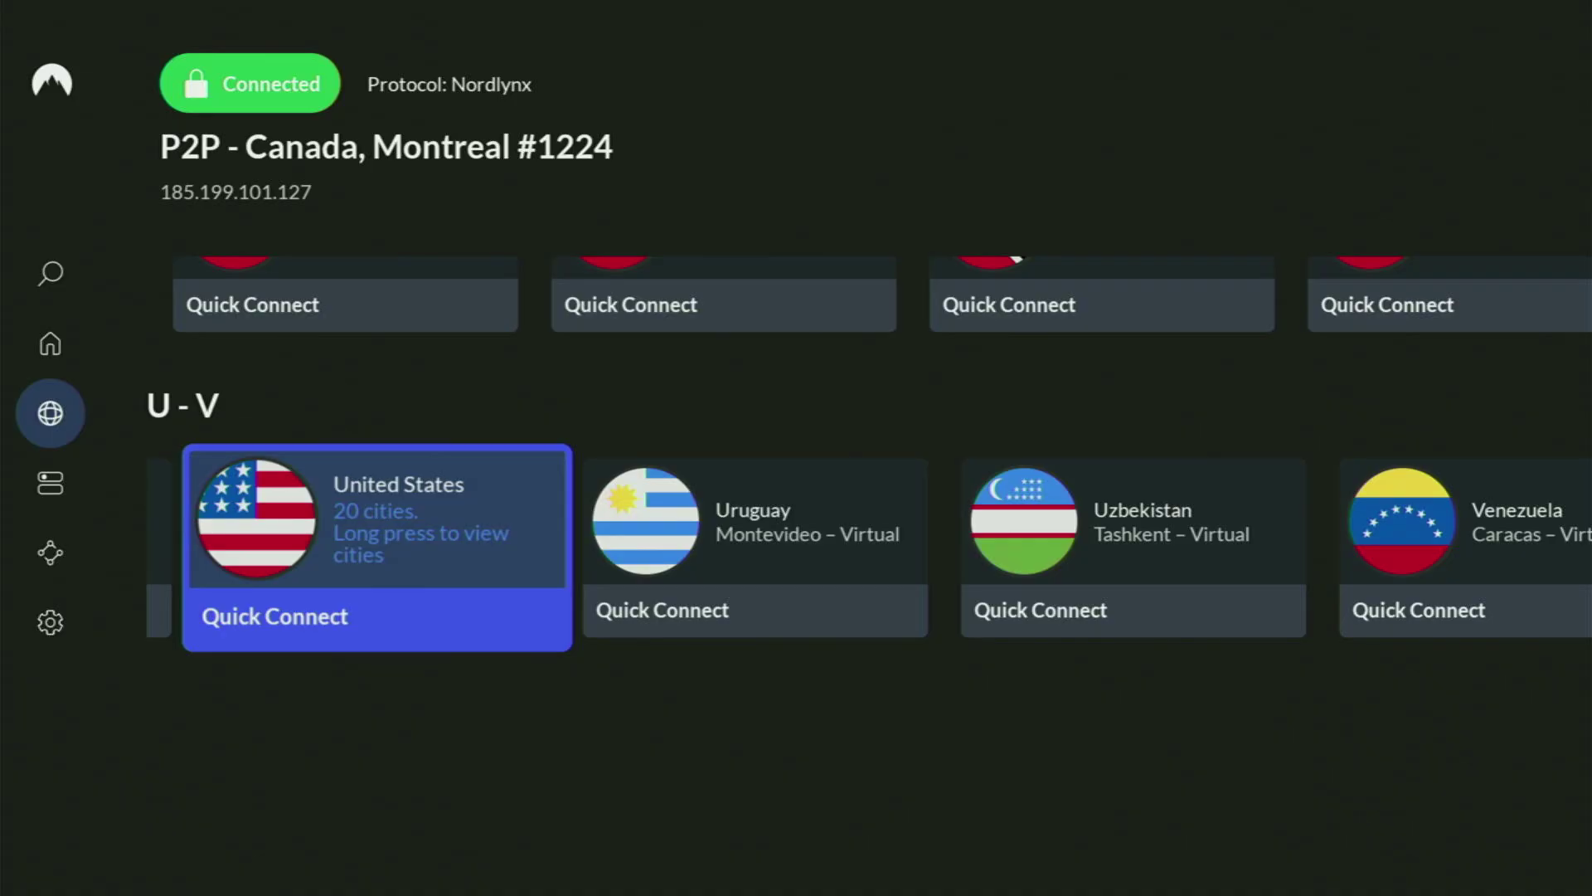
key(Return)
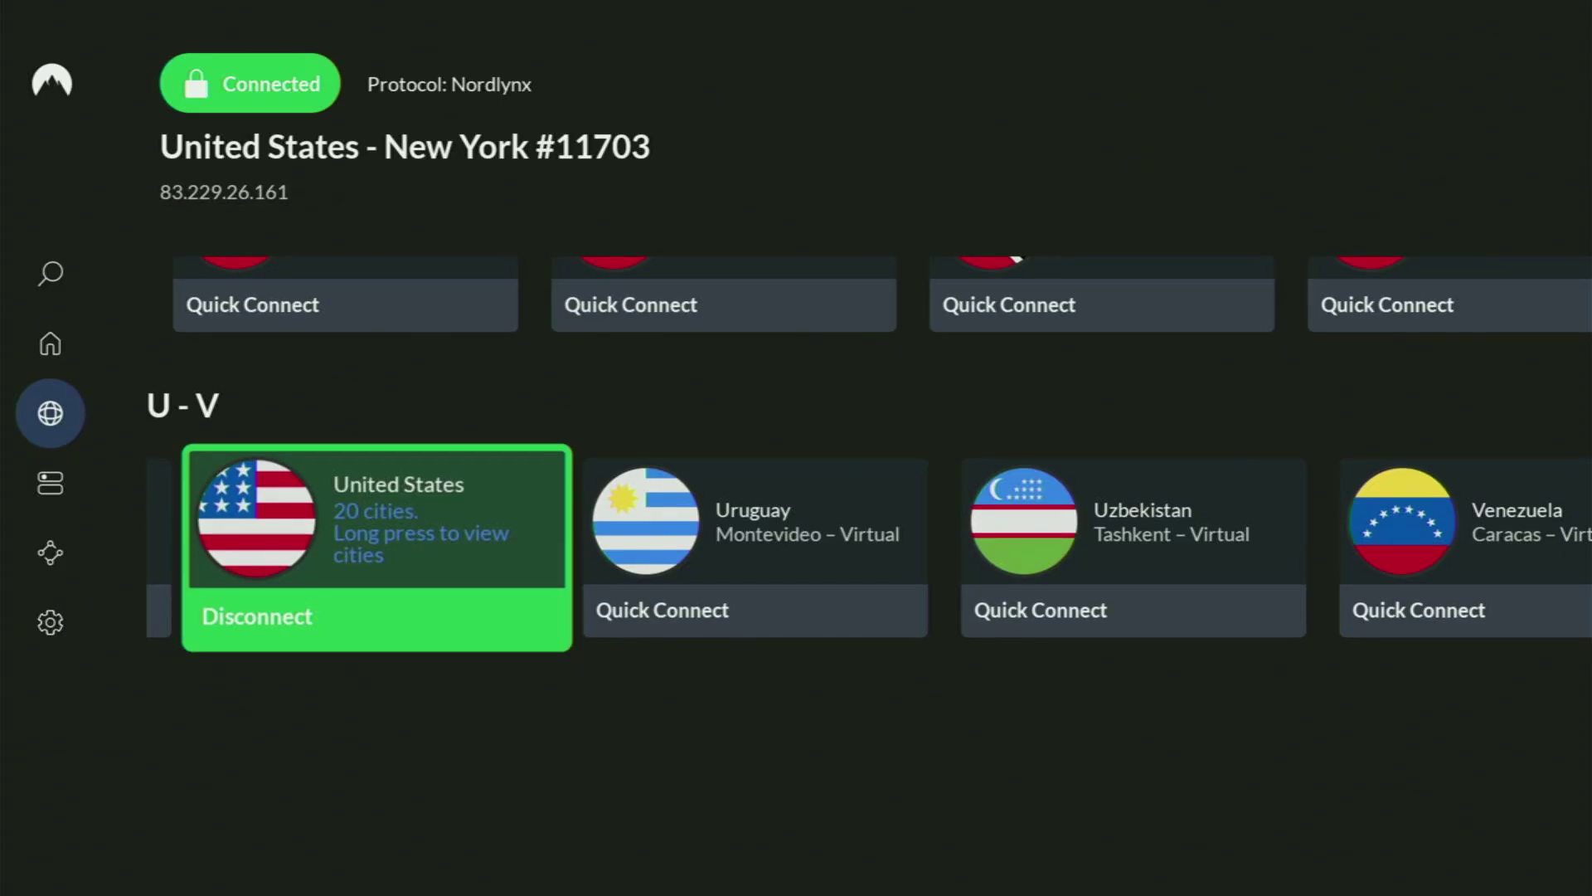
- Move past Venezuela and Vietnam, then go back up the list to L and M
key(Right)
key(Right)
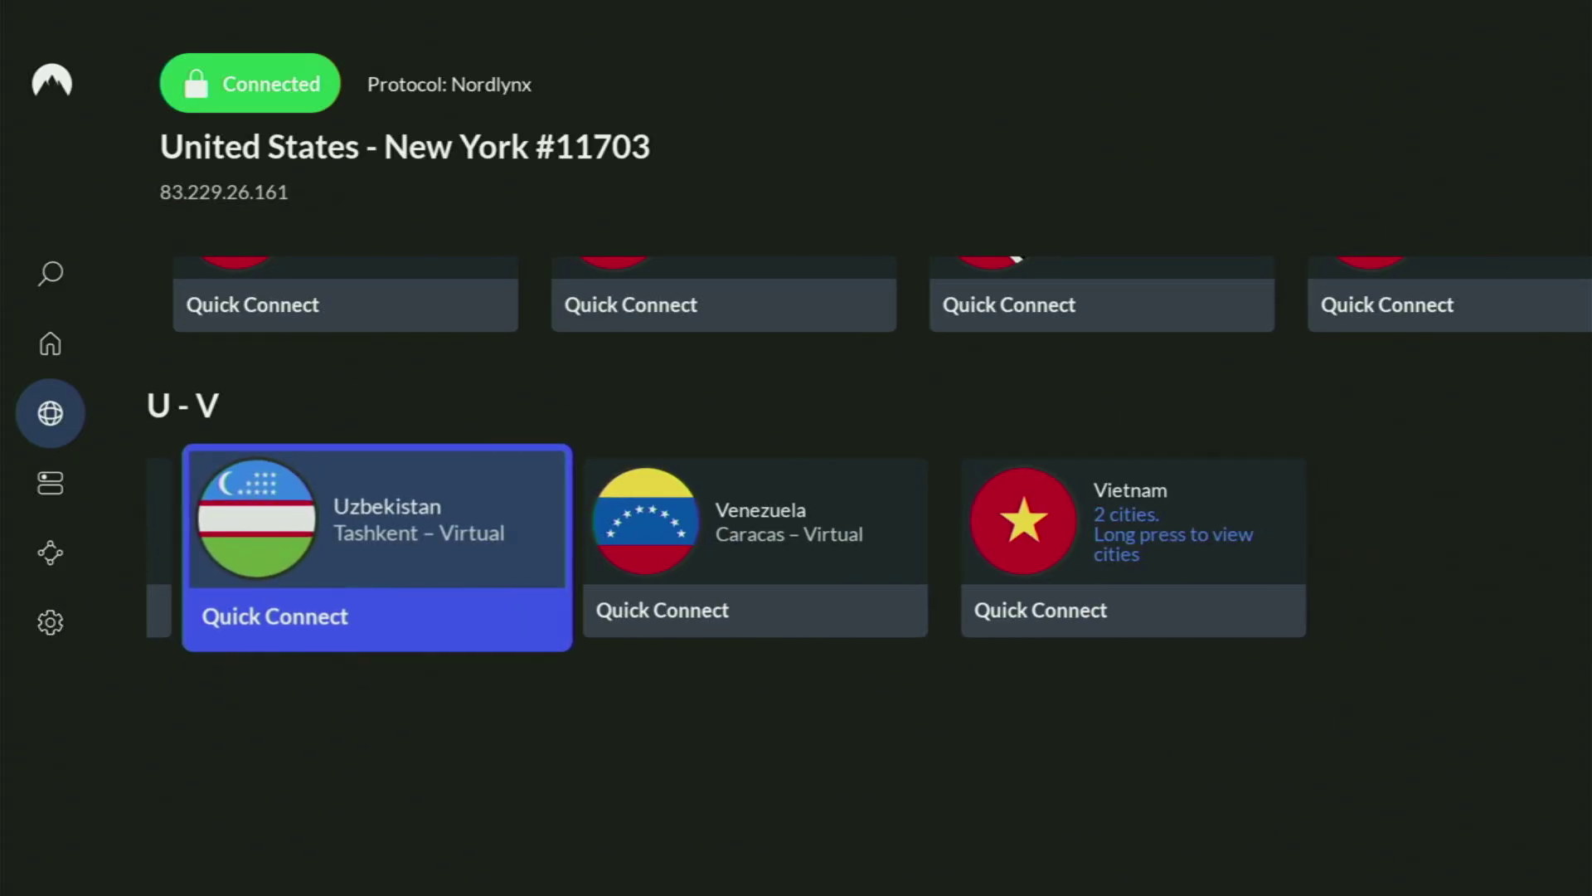
key(Right)
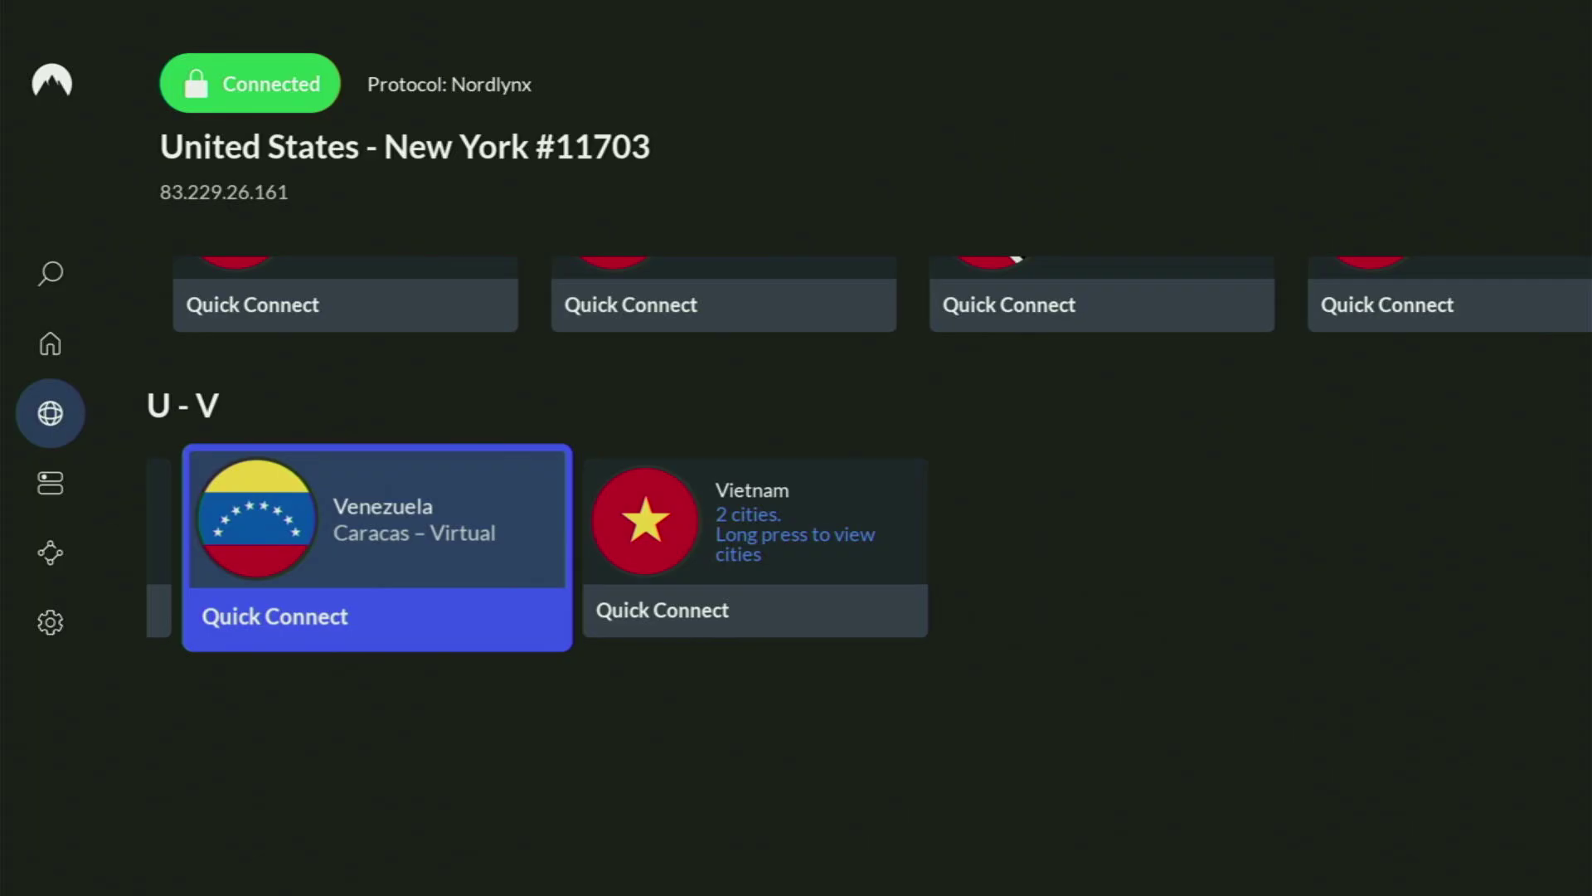
key(Right)
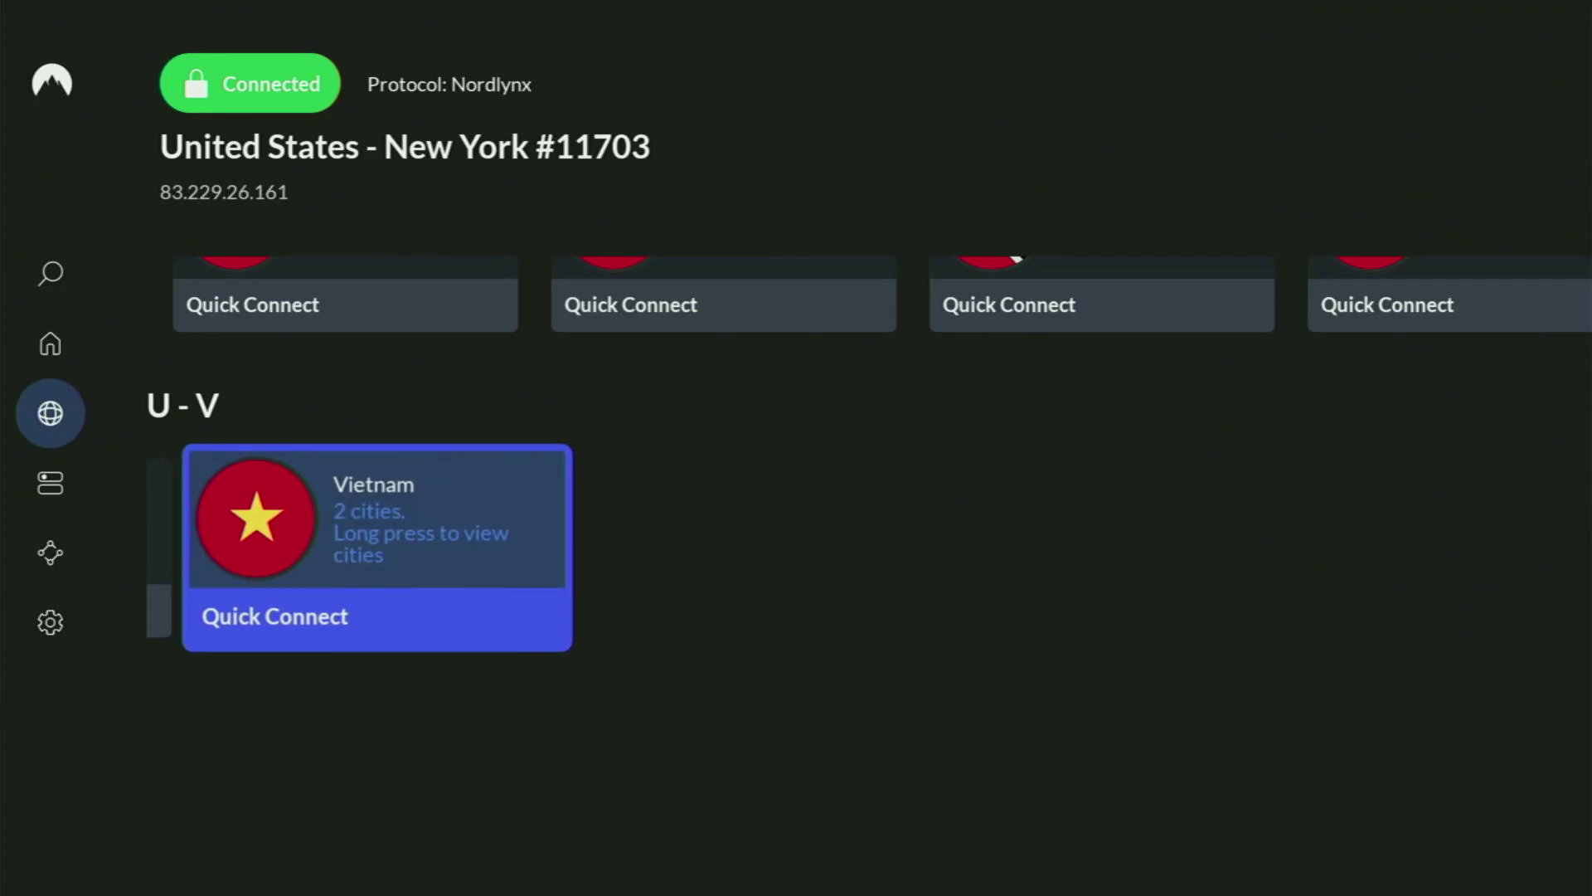
key(Up)
key(Up)
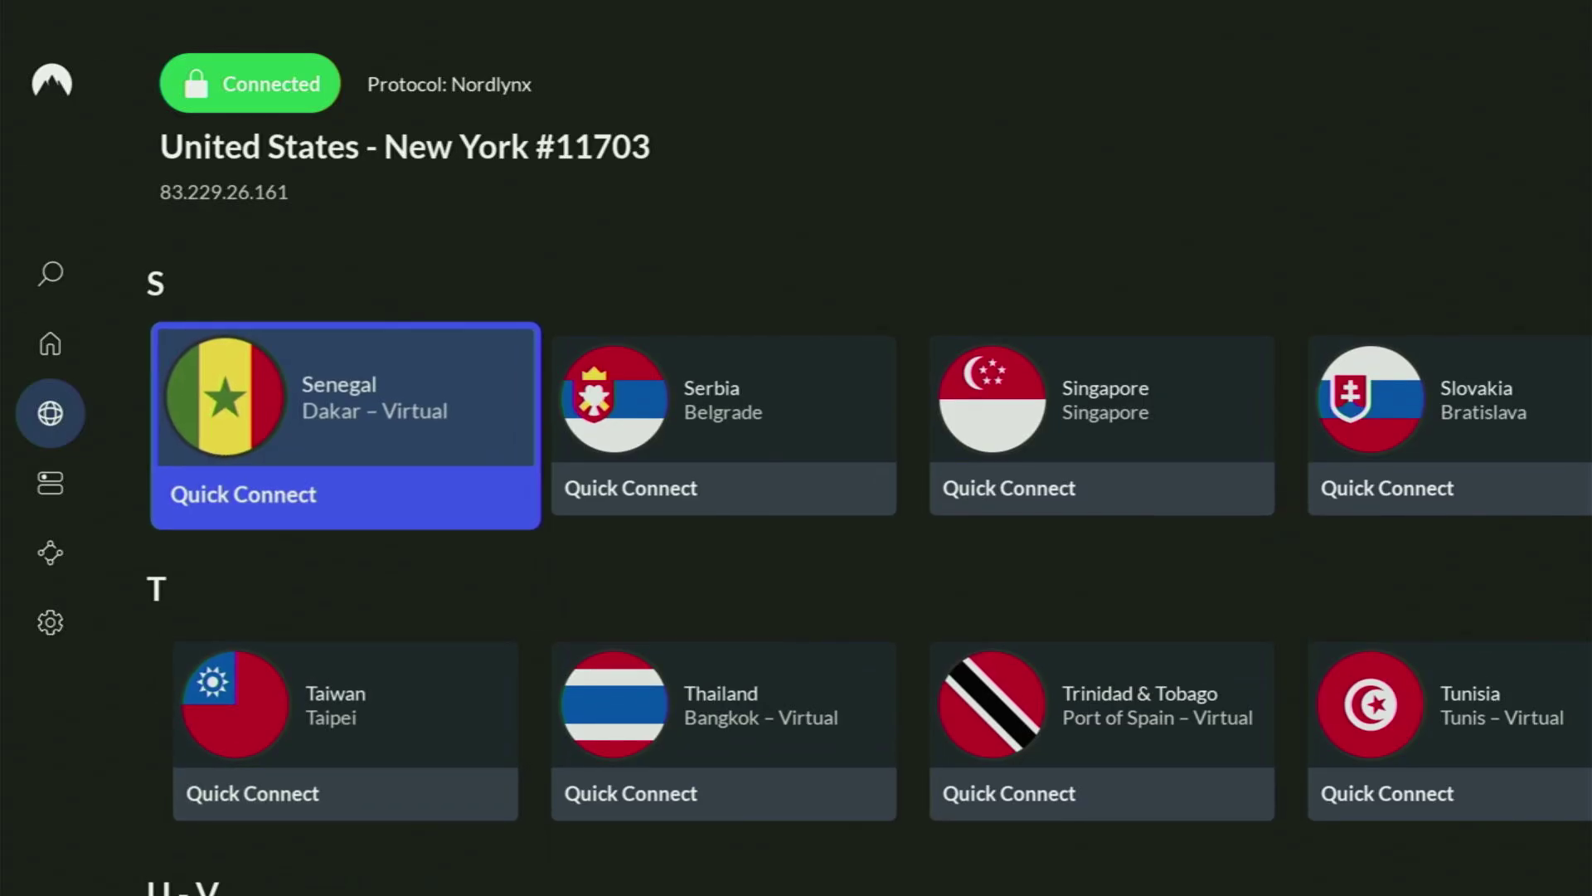
key(Up)
key(Up)
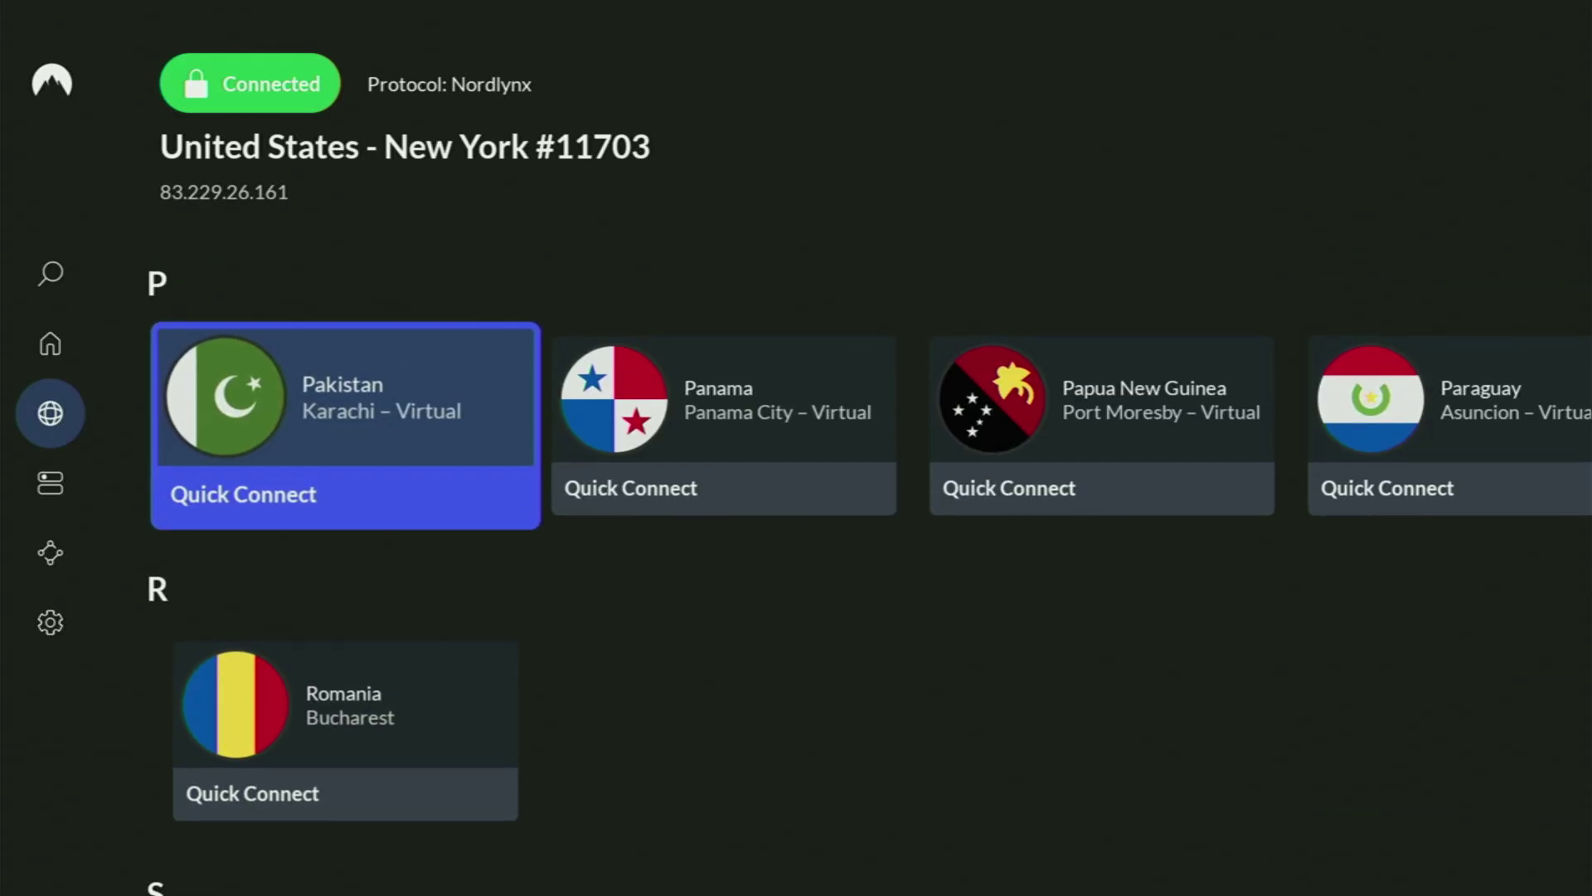
key(Up)
key(Up)
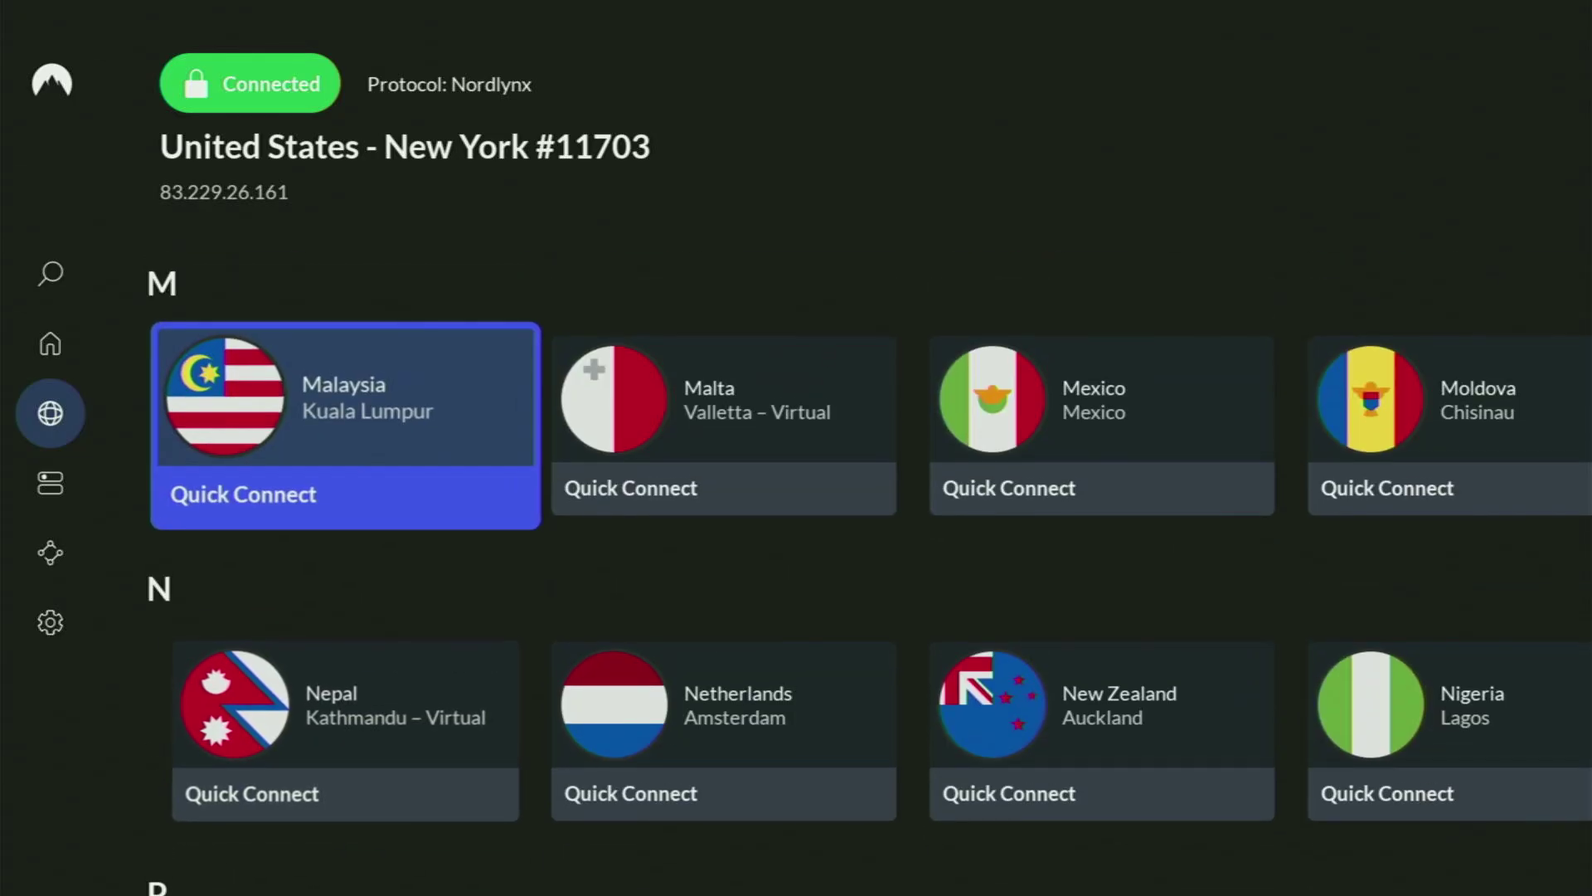
key(Up)
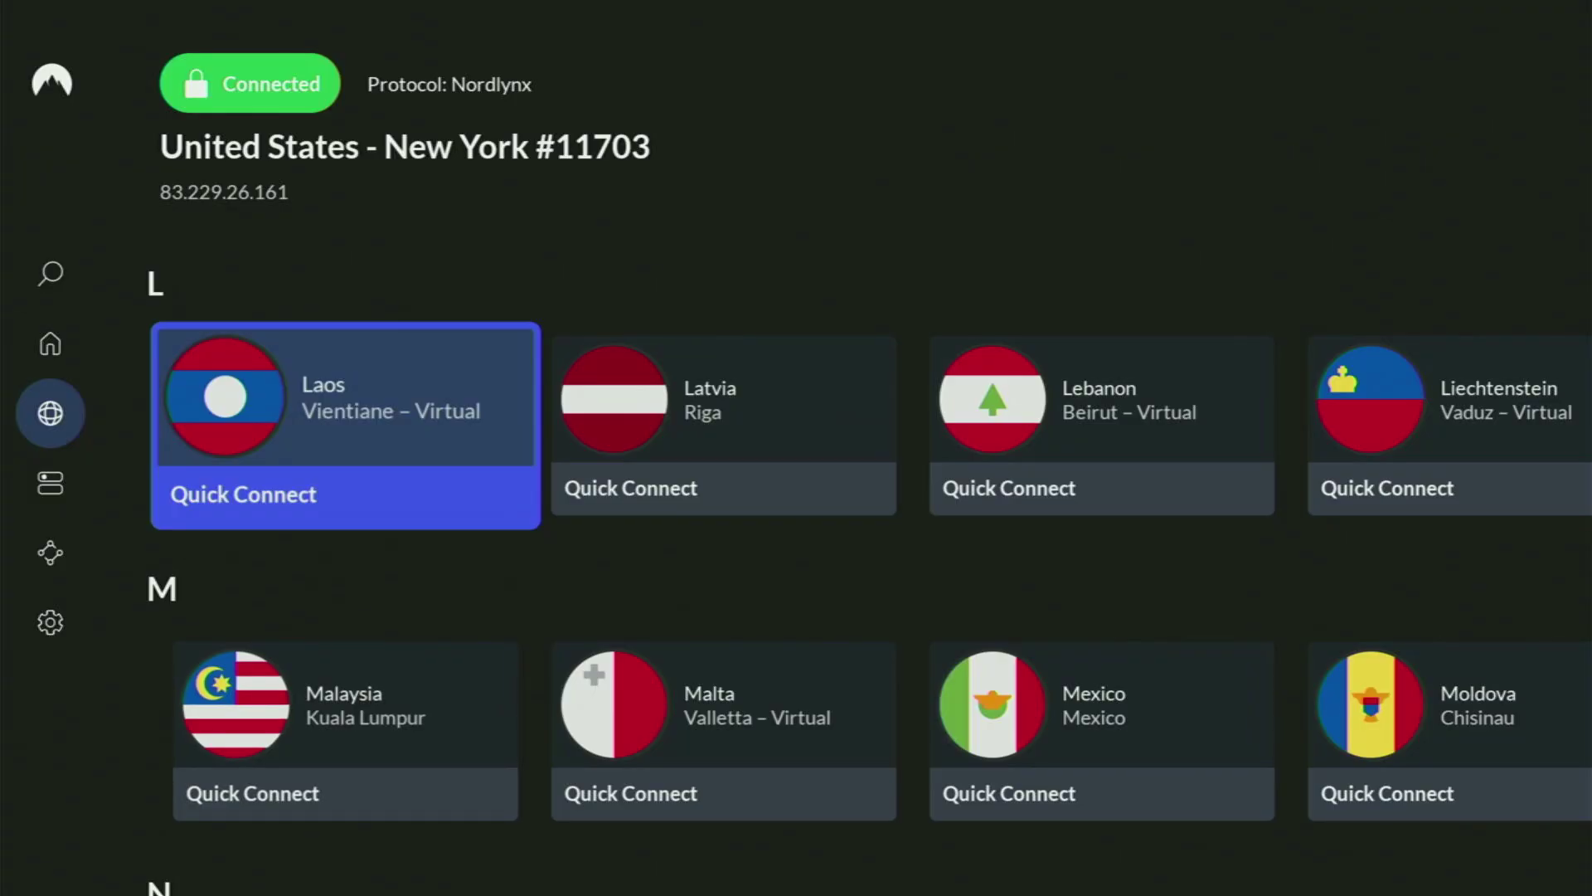
key(Up)
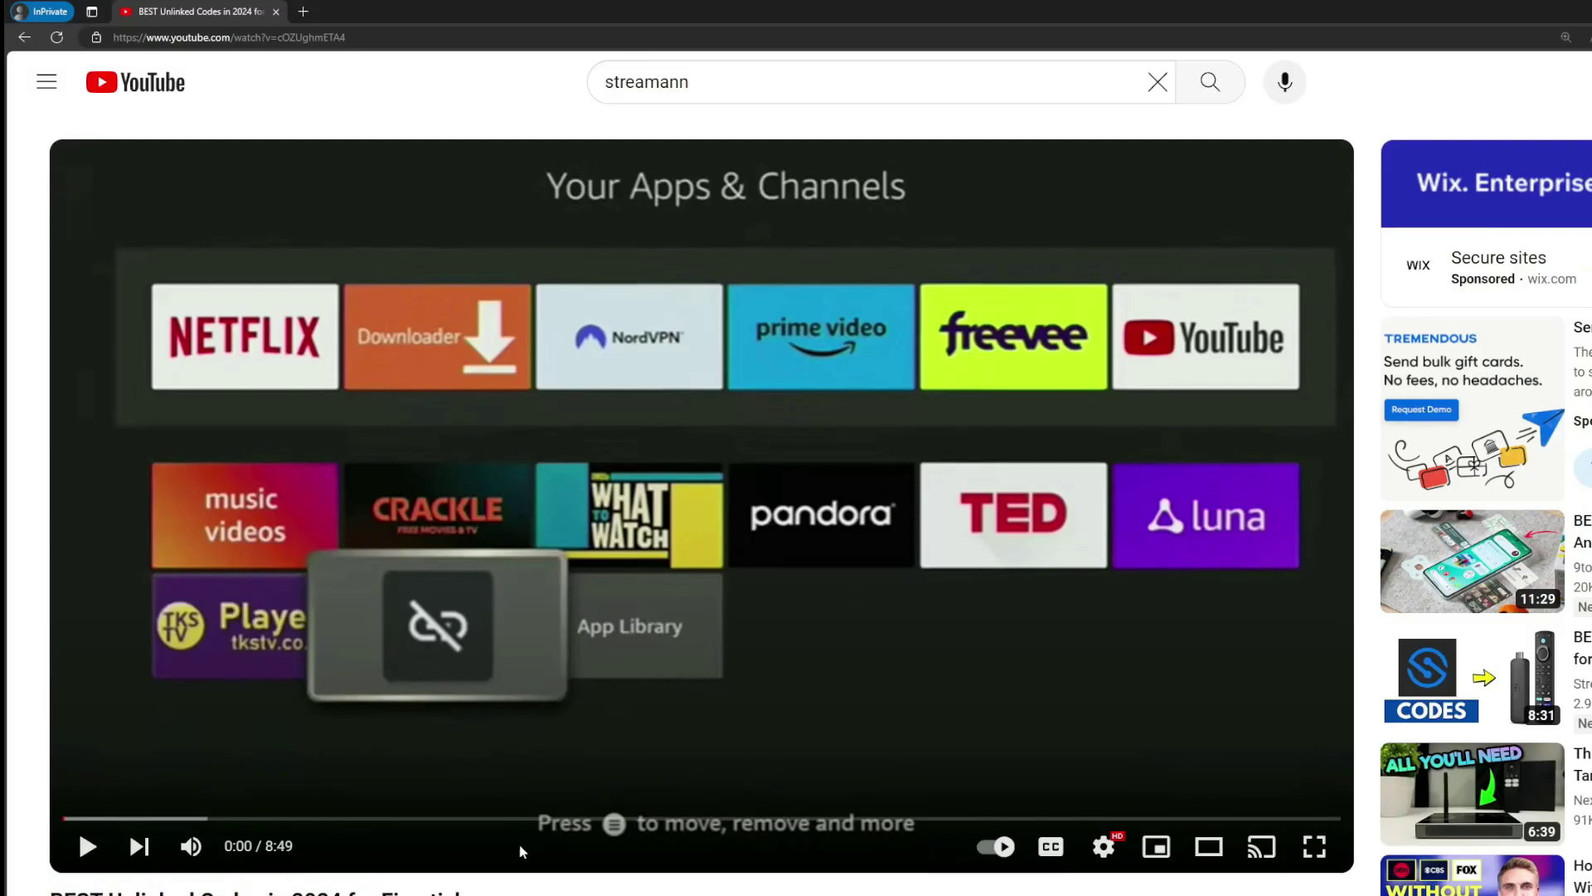
- Expand the video description and open the pinned comment's topvpnoffer.com link, marking the '3 months' bonus
scroll(545, 525, down, 7)
click(522, 492)
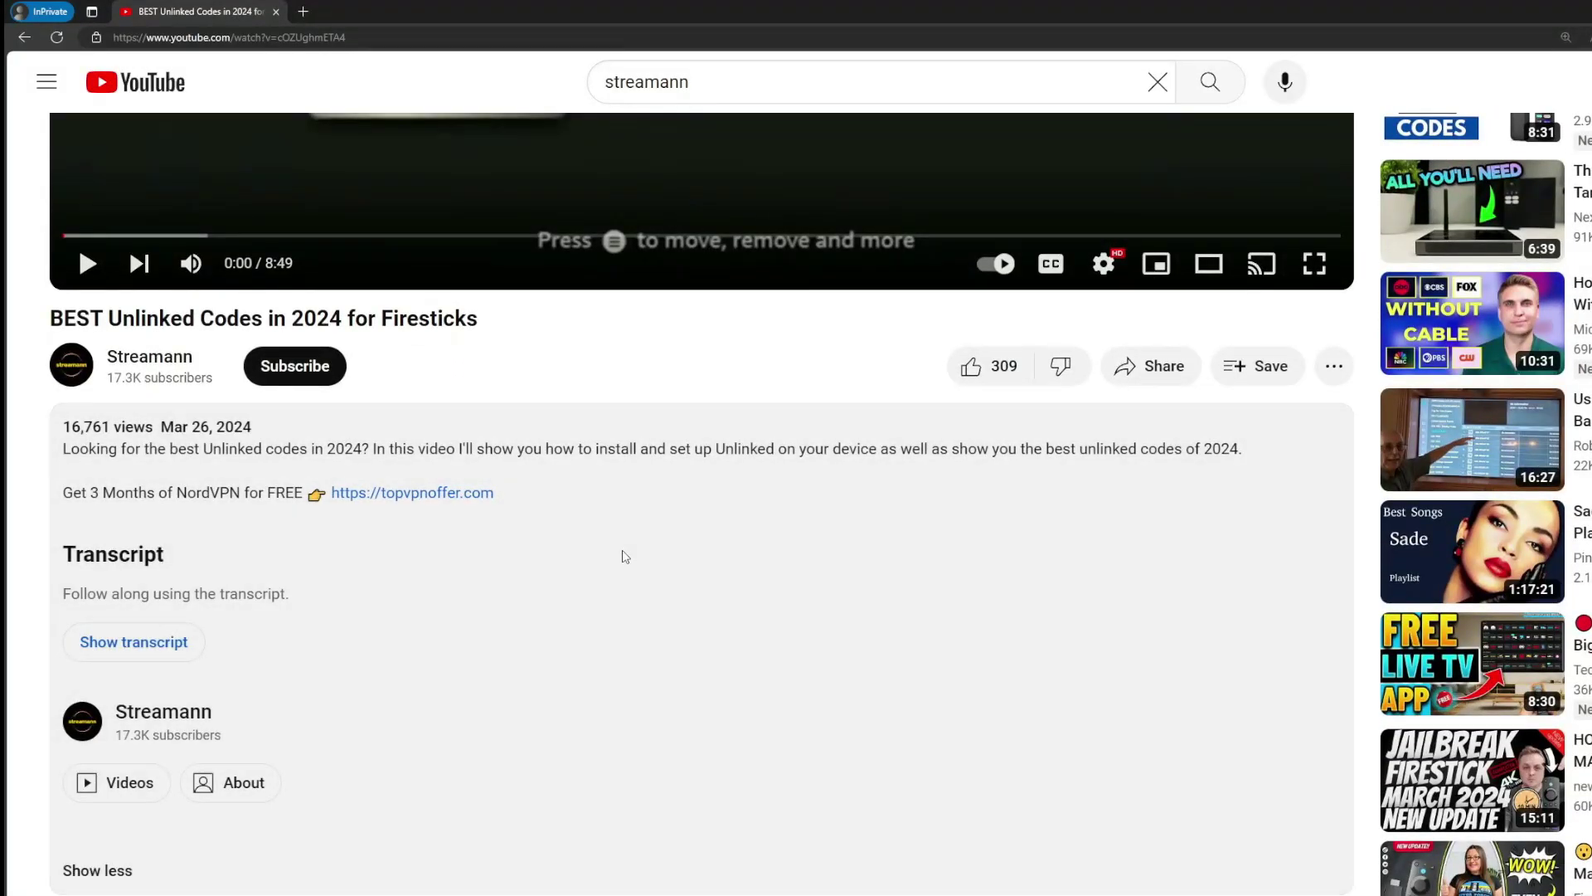
scroll(386, 498, down, 5)
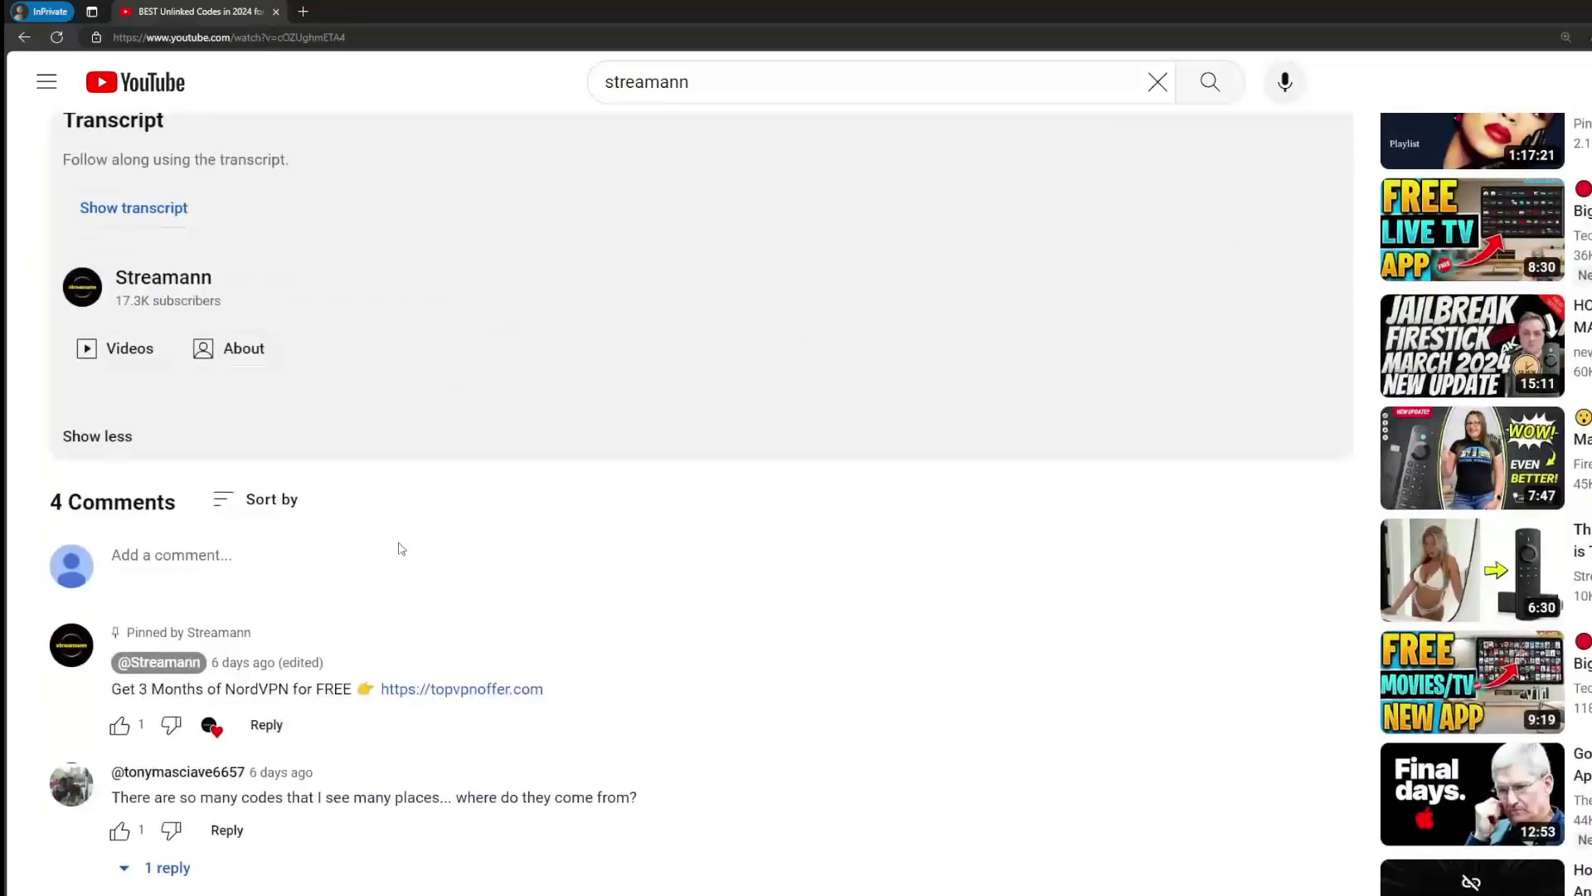
drag(551, 685, 378, 686)
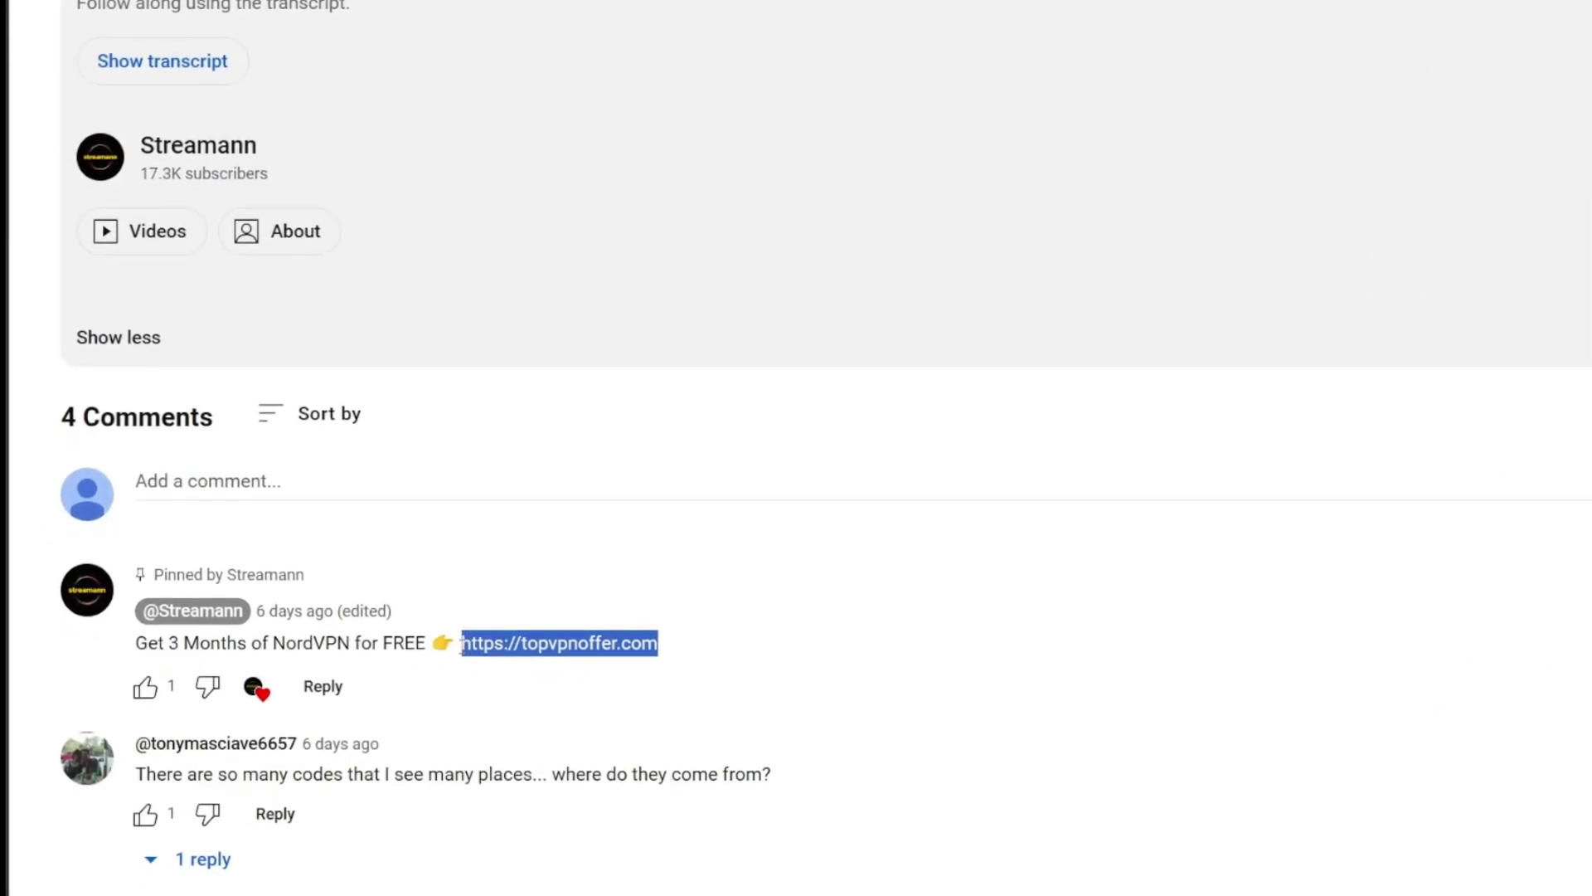
click(555, 657)
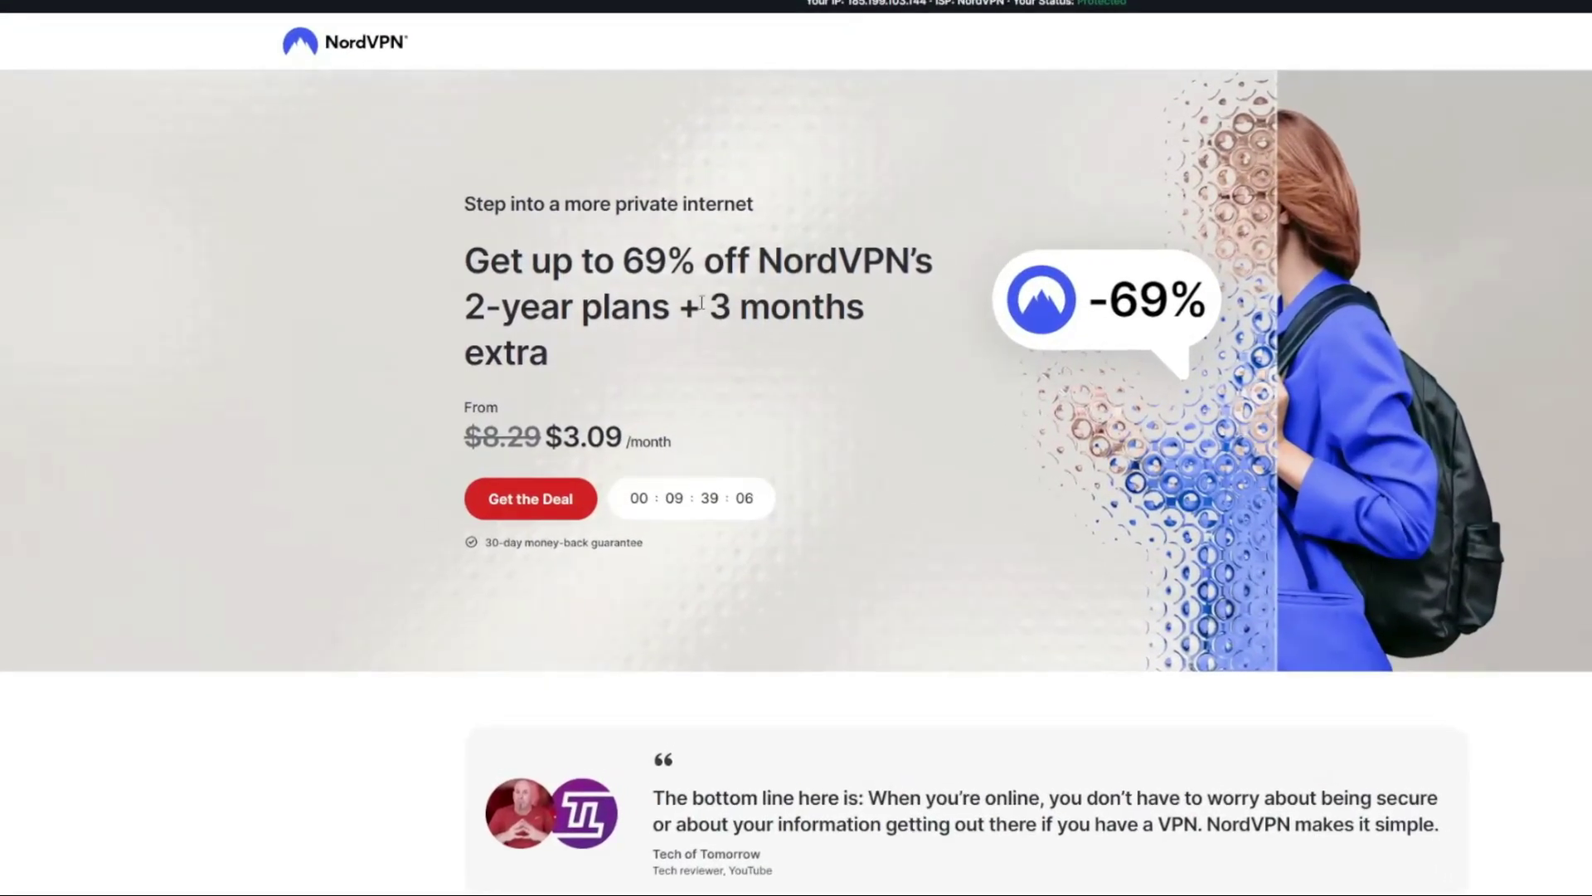
drag(712, 309, 876, 354)
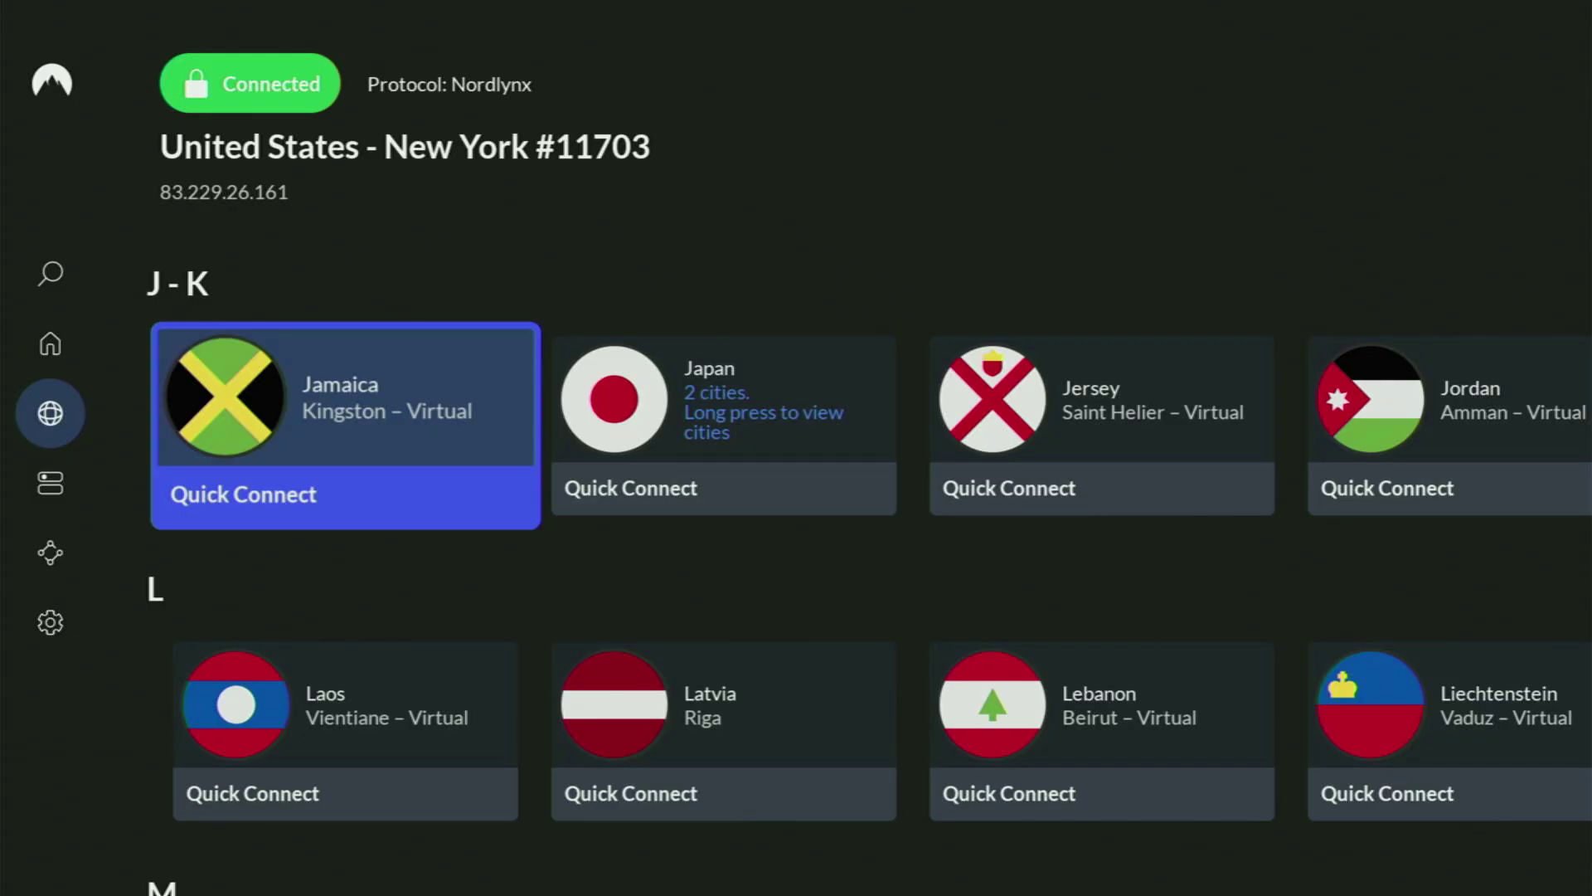
- Return Home, open Your Apps & Channels and launch the Downloader tile
key(Home)
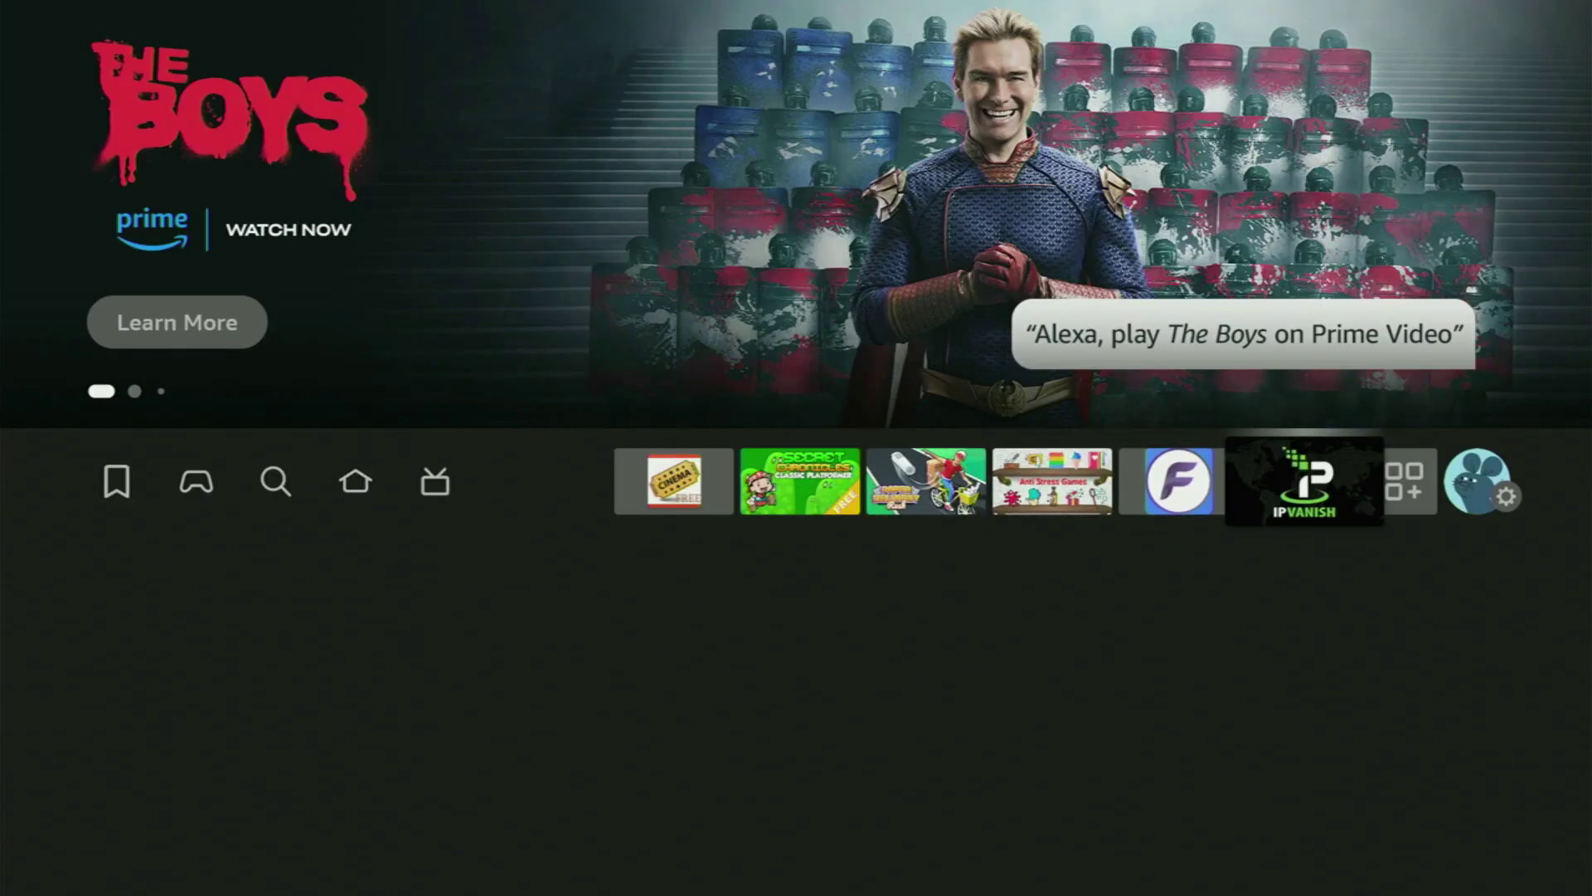
key(Right)
key(Return)
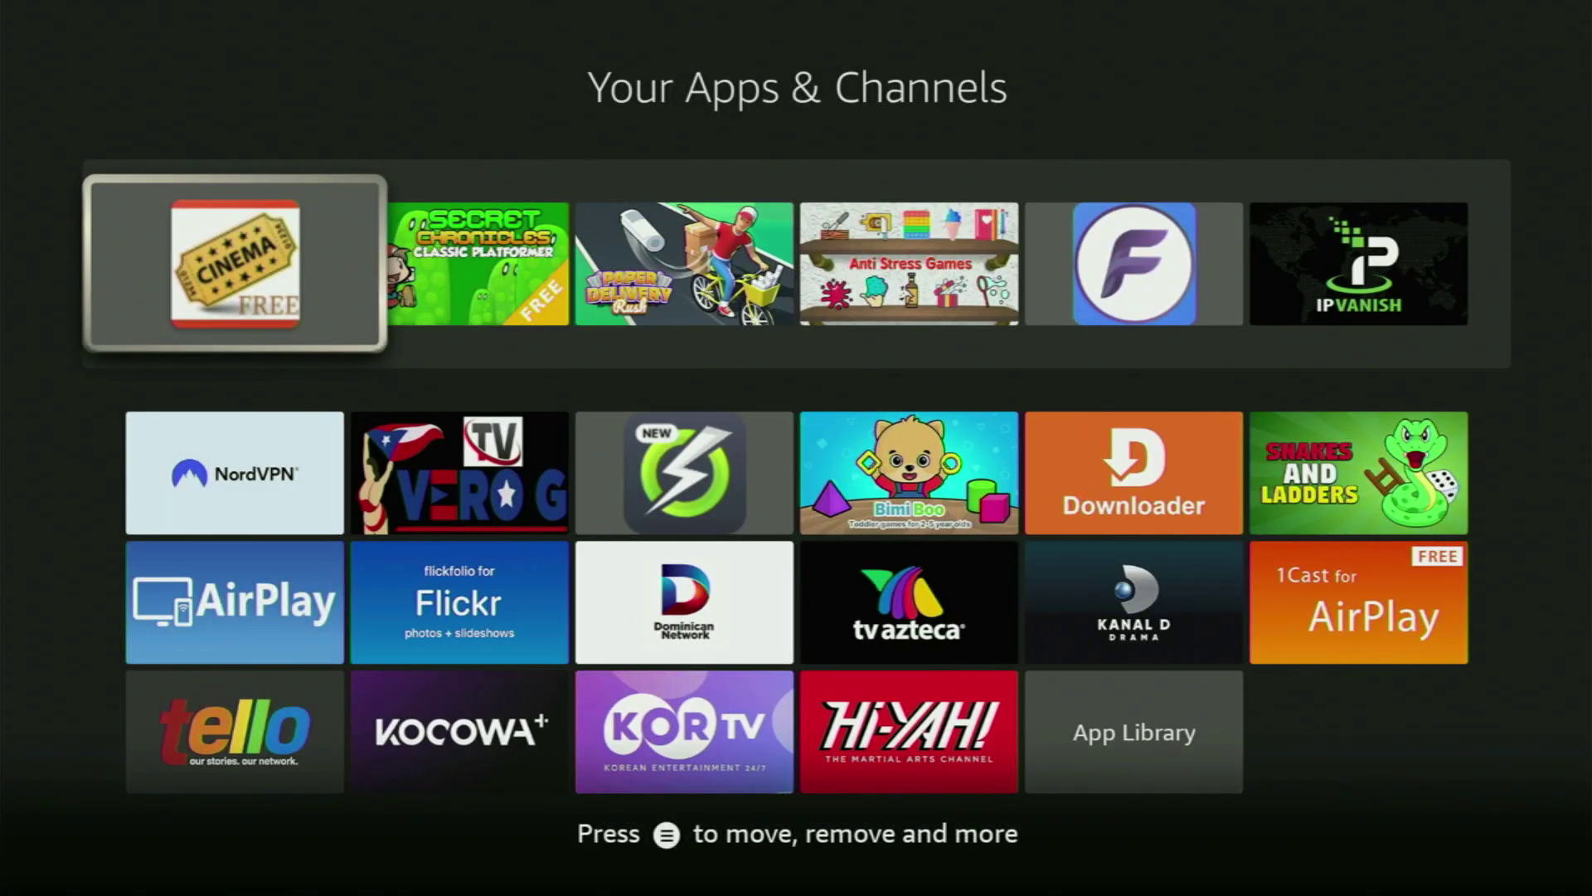
key(Down)
key(Right)
key(Right)
key(Right)
key(Right)
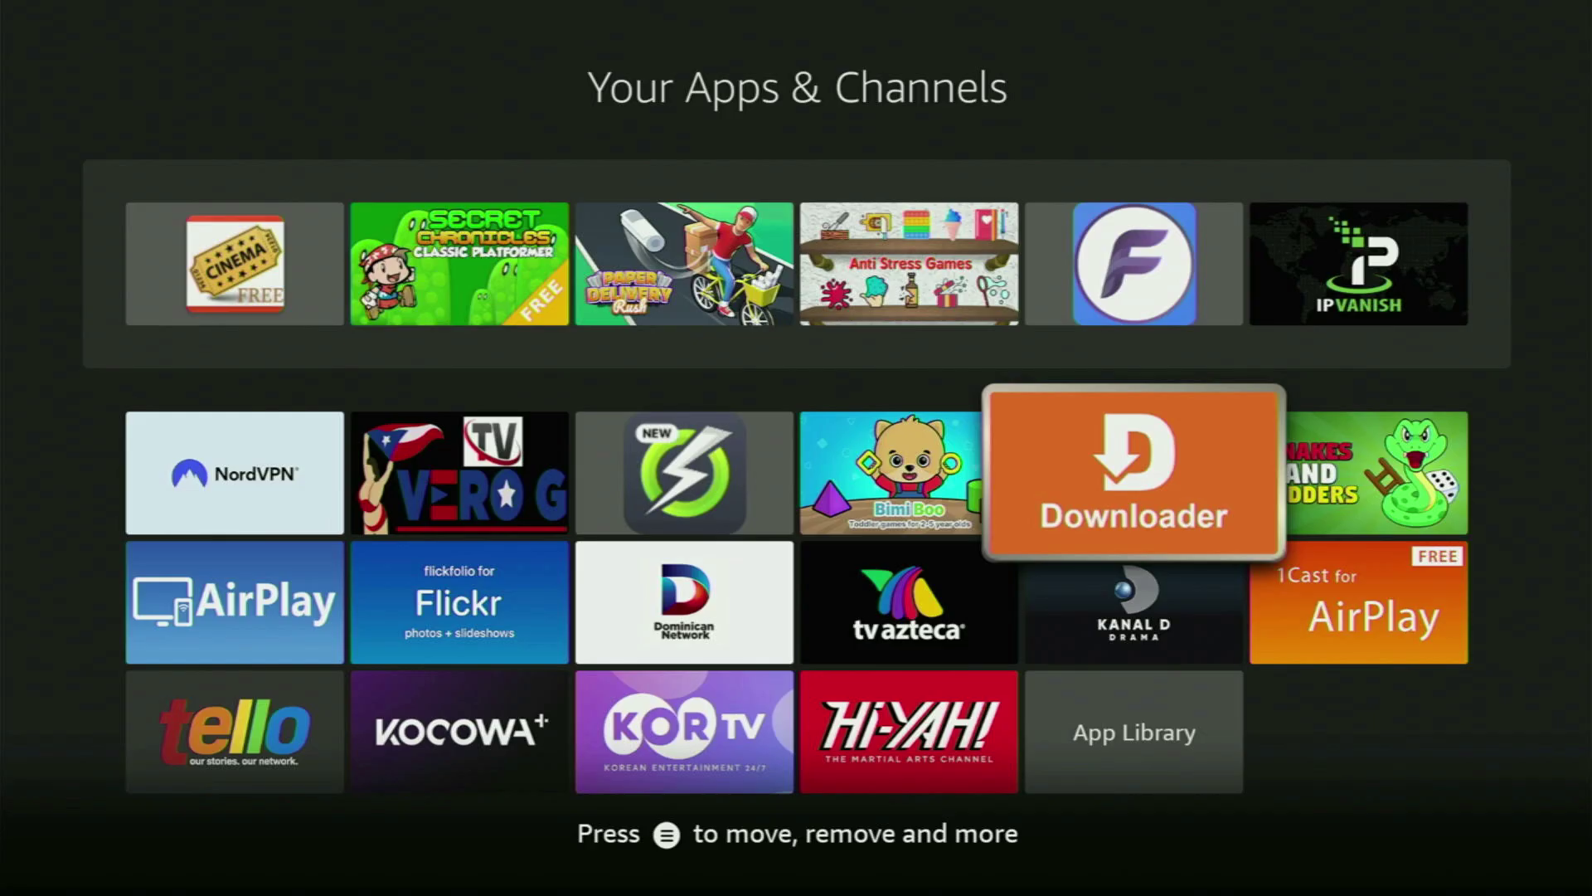
key(Return)
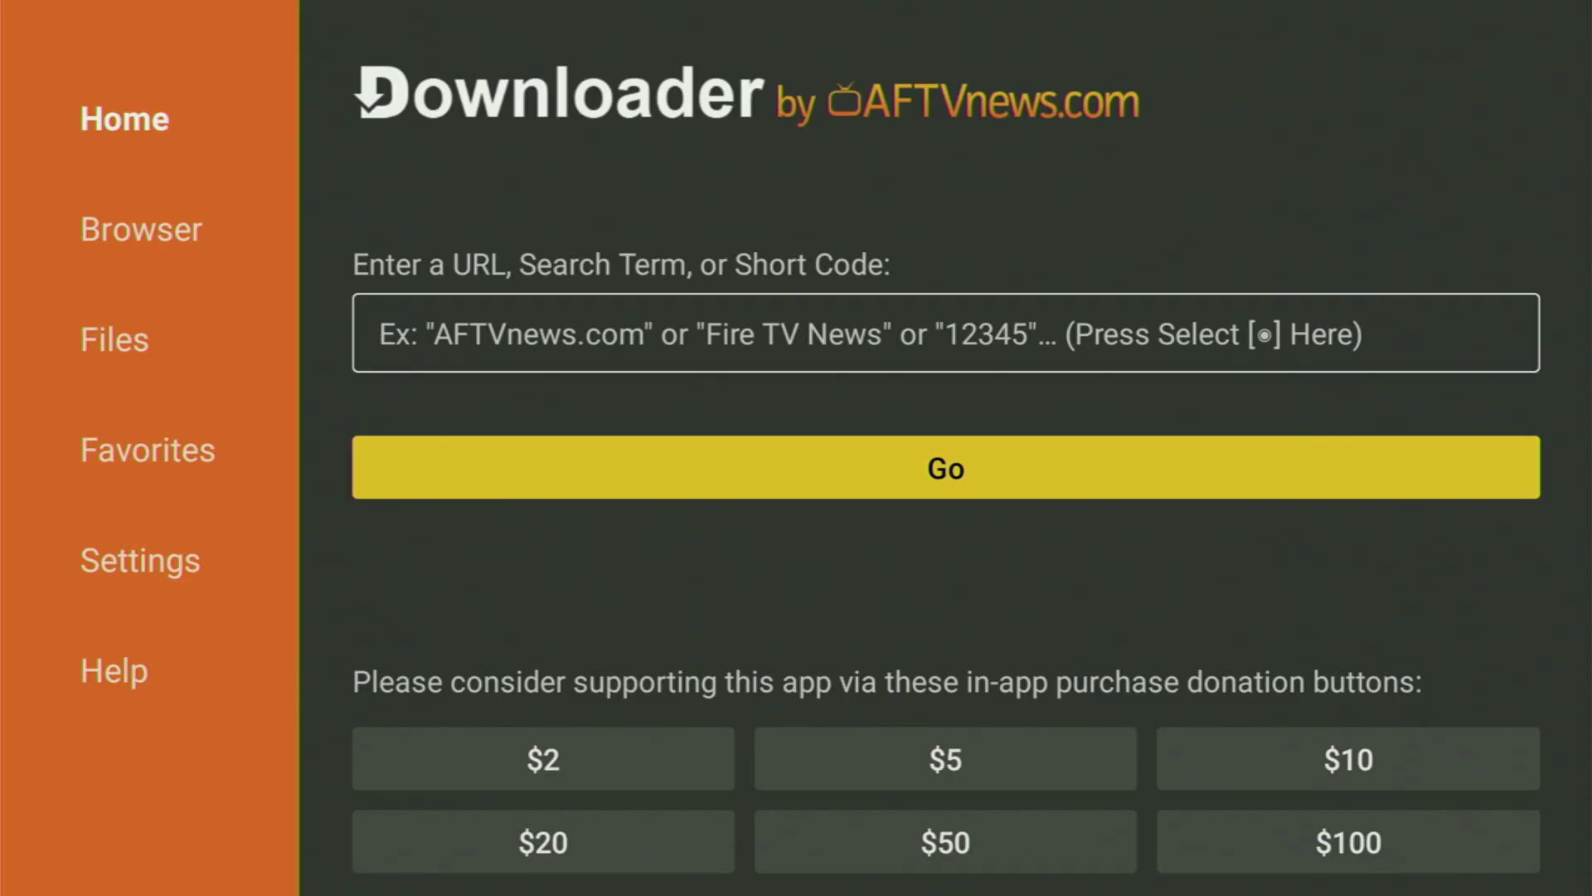
- Enter the code 3514876 in Downloader's URL box with the on-screen keyboard
key(Up)
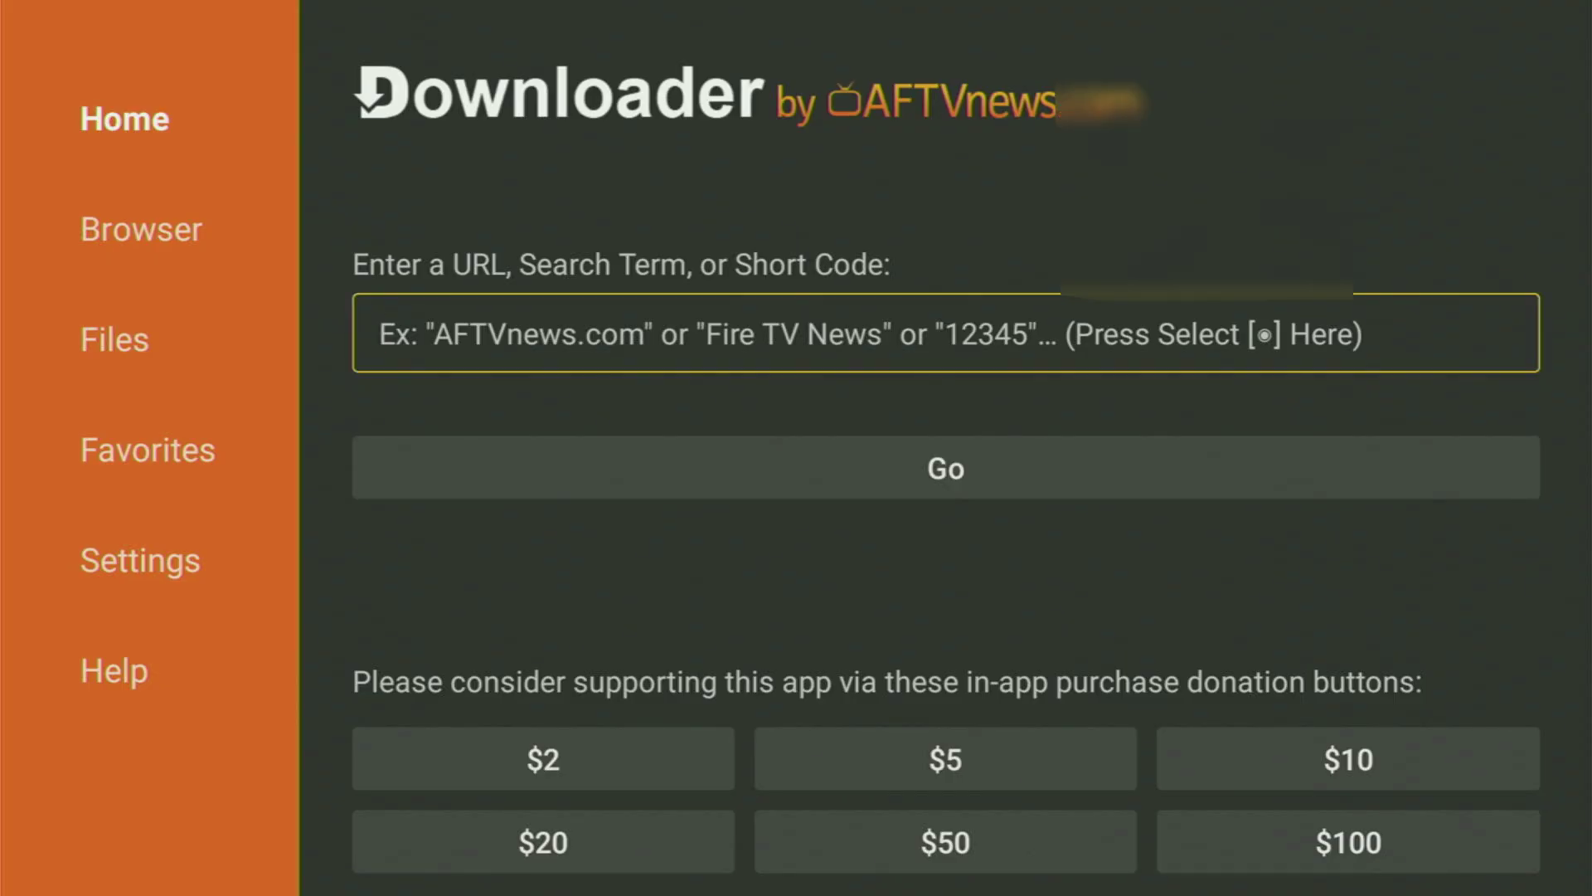
key(Return)
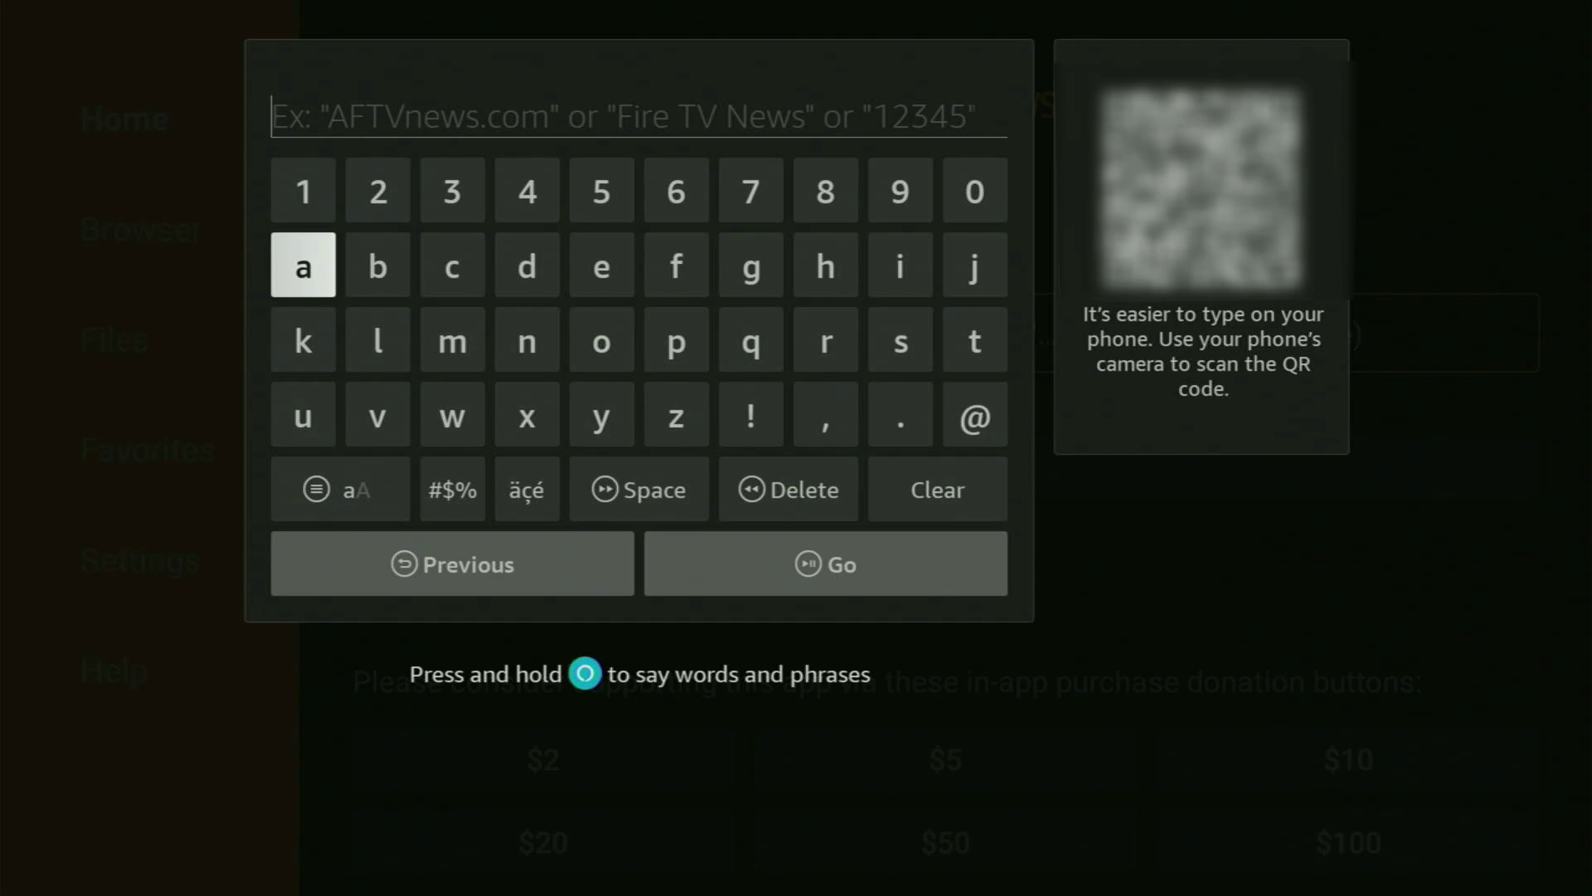
key(Up)
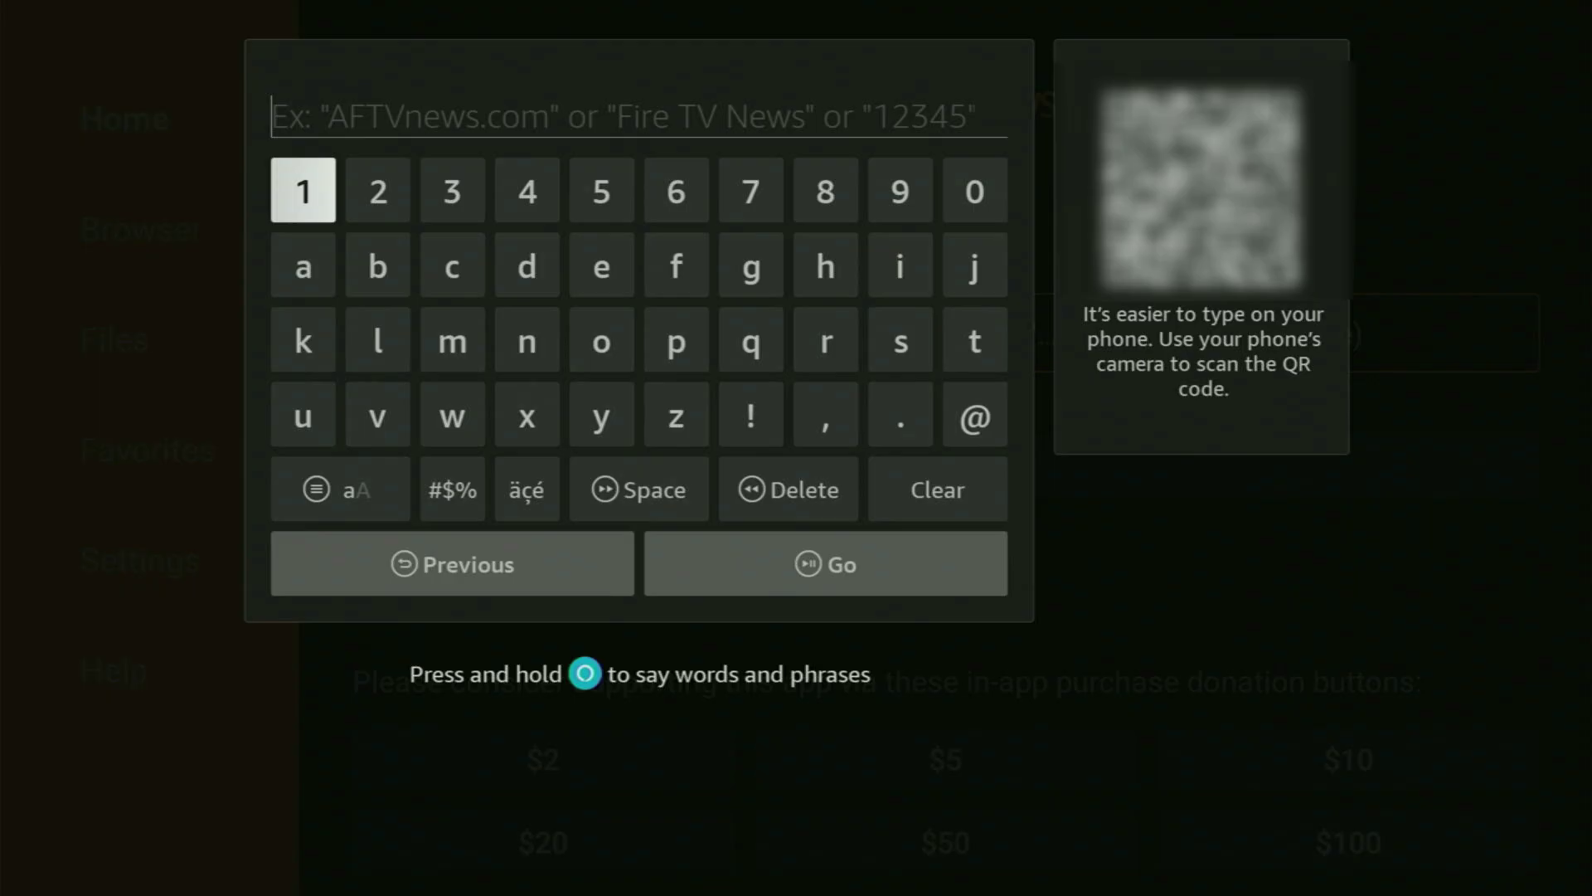
key(Right)
key(Right)
key(Return)
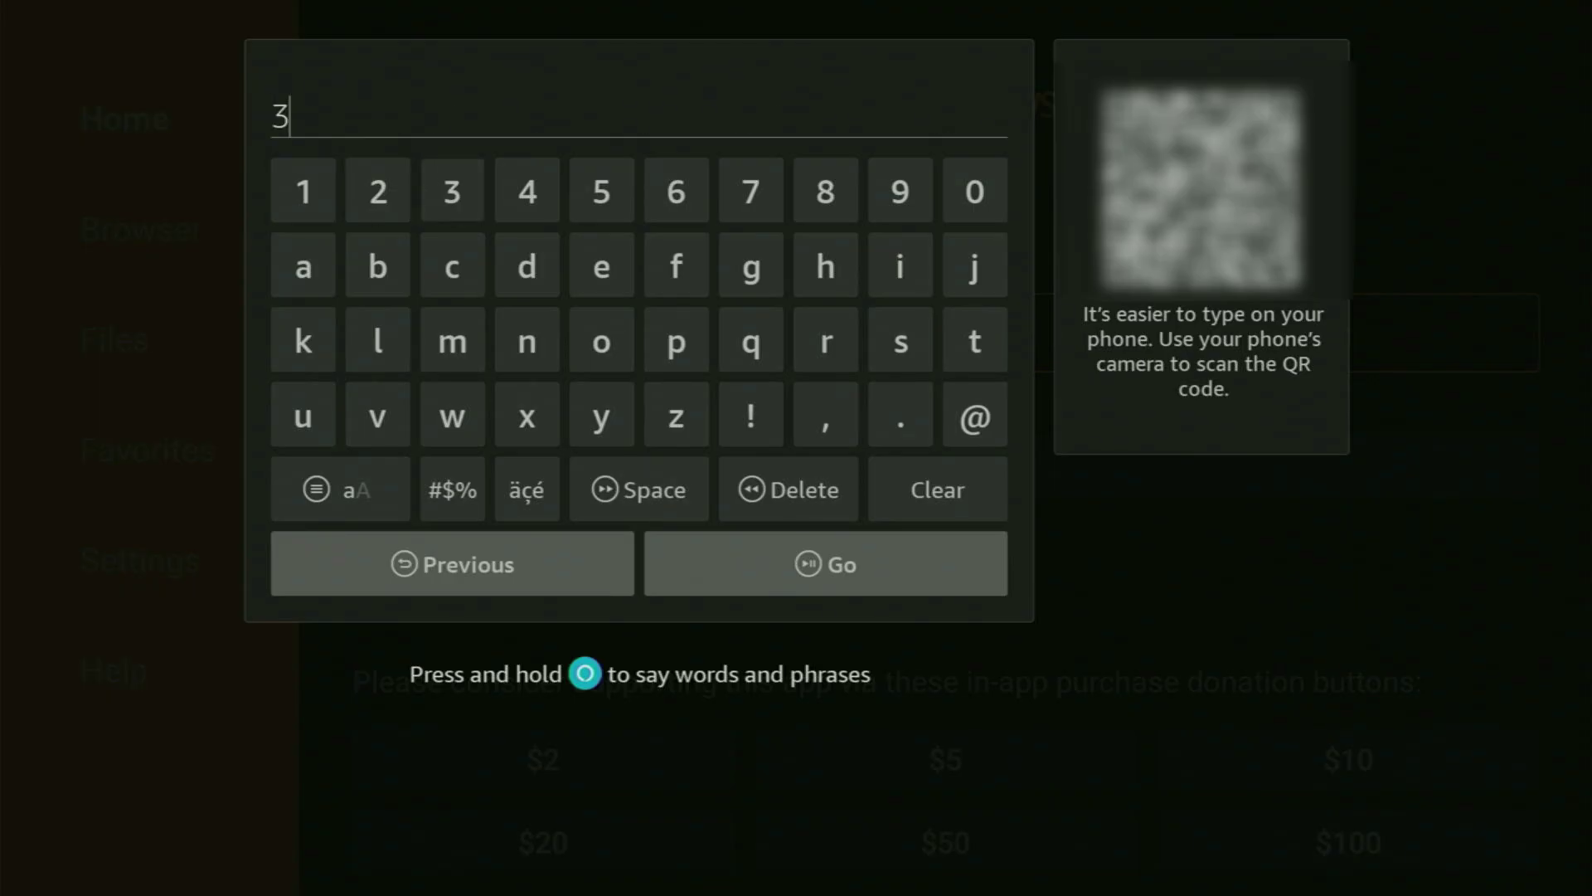
key(Right)
key(Right)
key(Right)
key(Left)
key(Return)
key(Left)
key(Left)
key(Left)
key(Left)
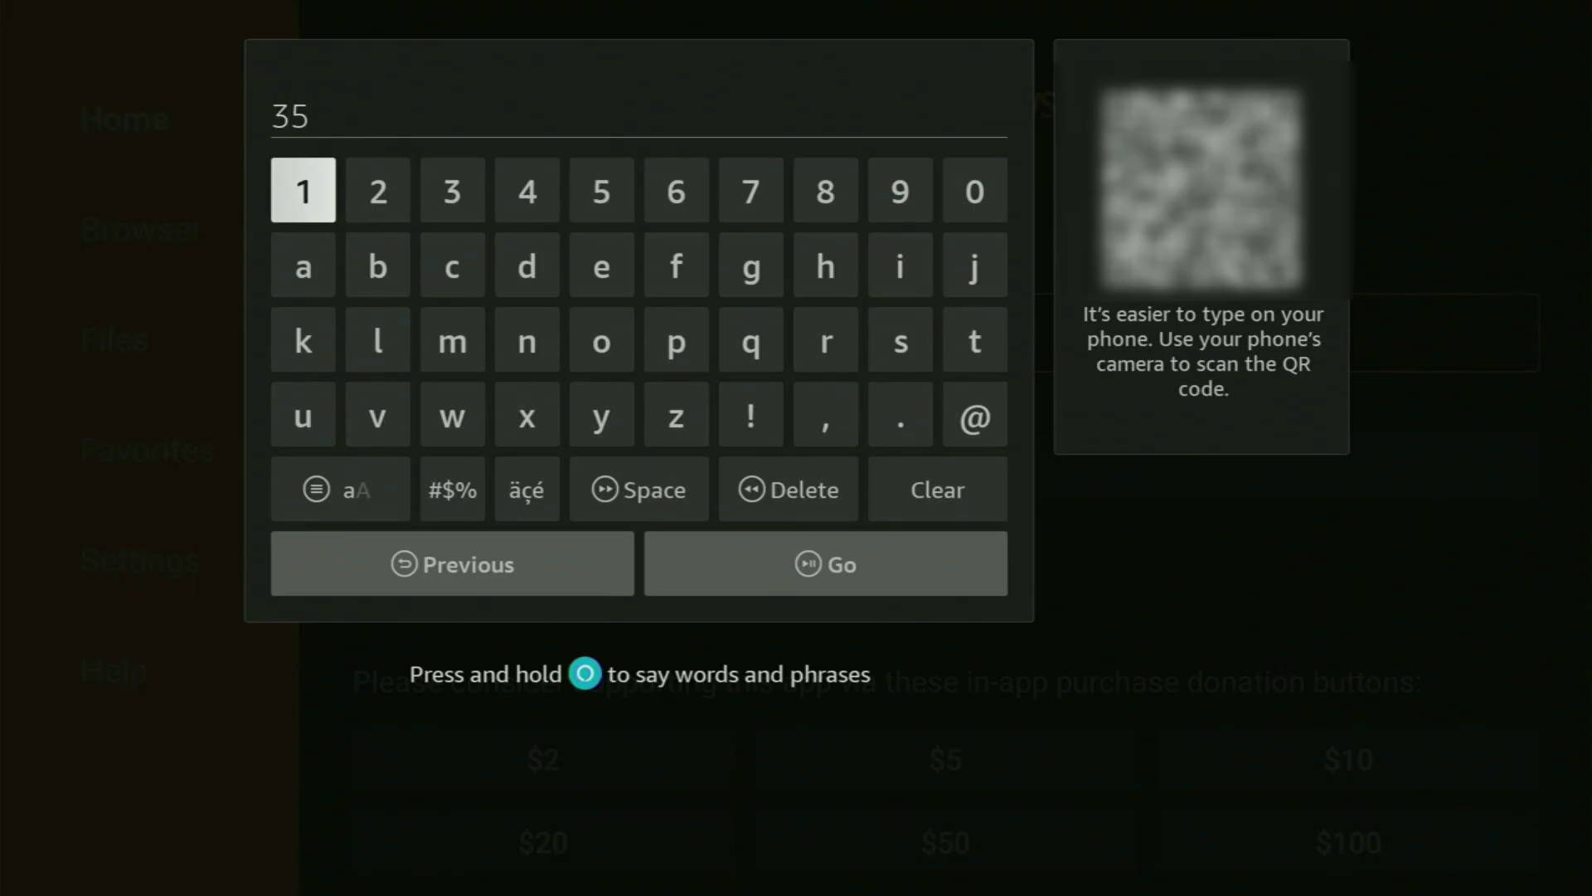
key(Return)
key(Right)
key(Right)
key(Right)
key(Return)
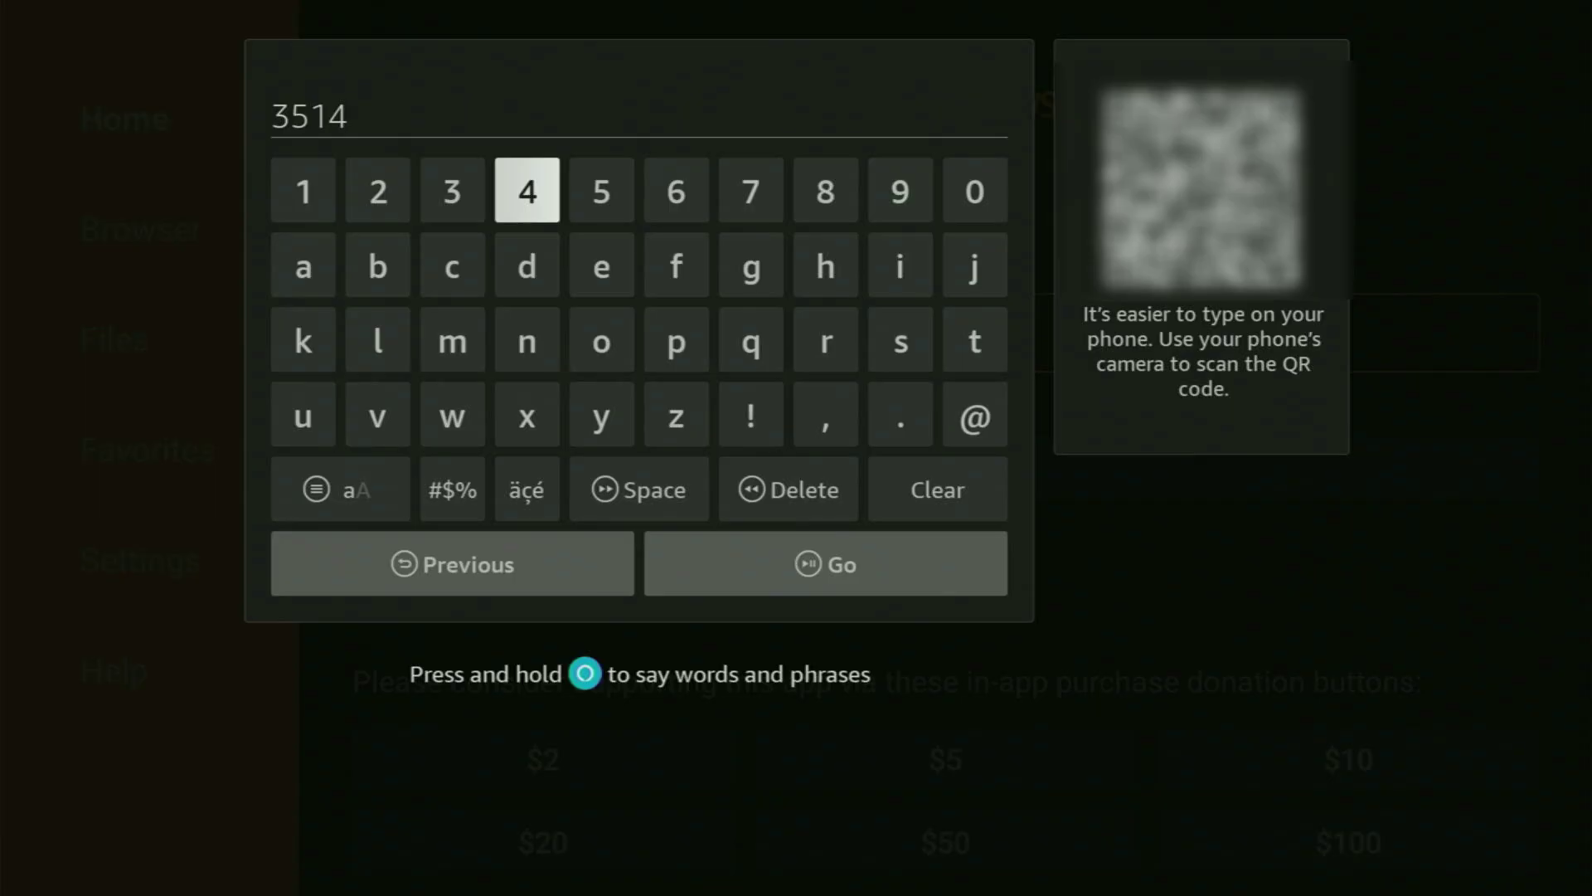
key(Right)
key(Right)
key(Right)
key(Right)
key(Return)
key(Left)
key(Return)
key(Left)
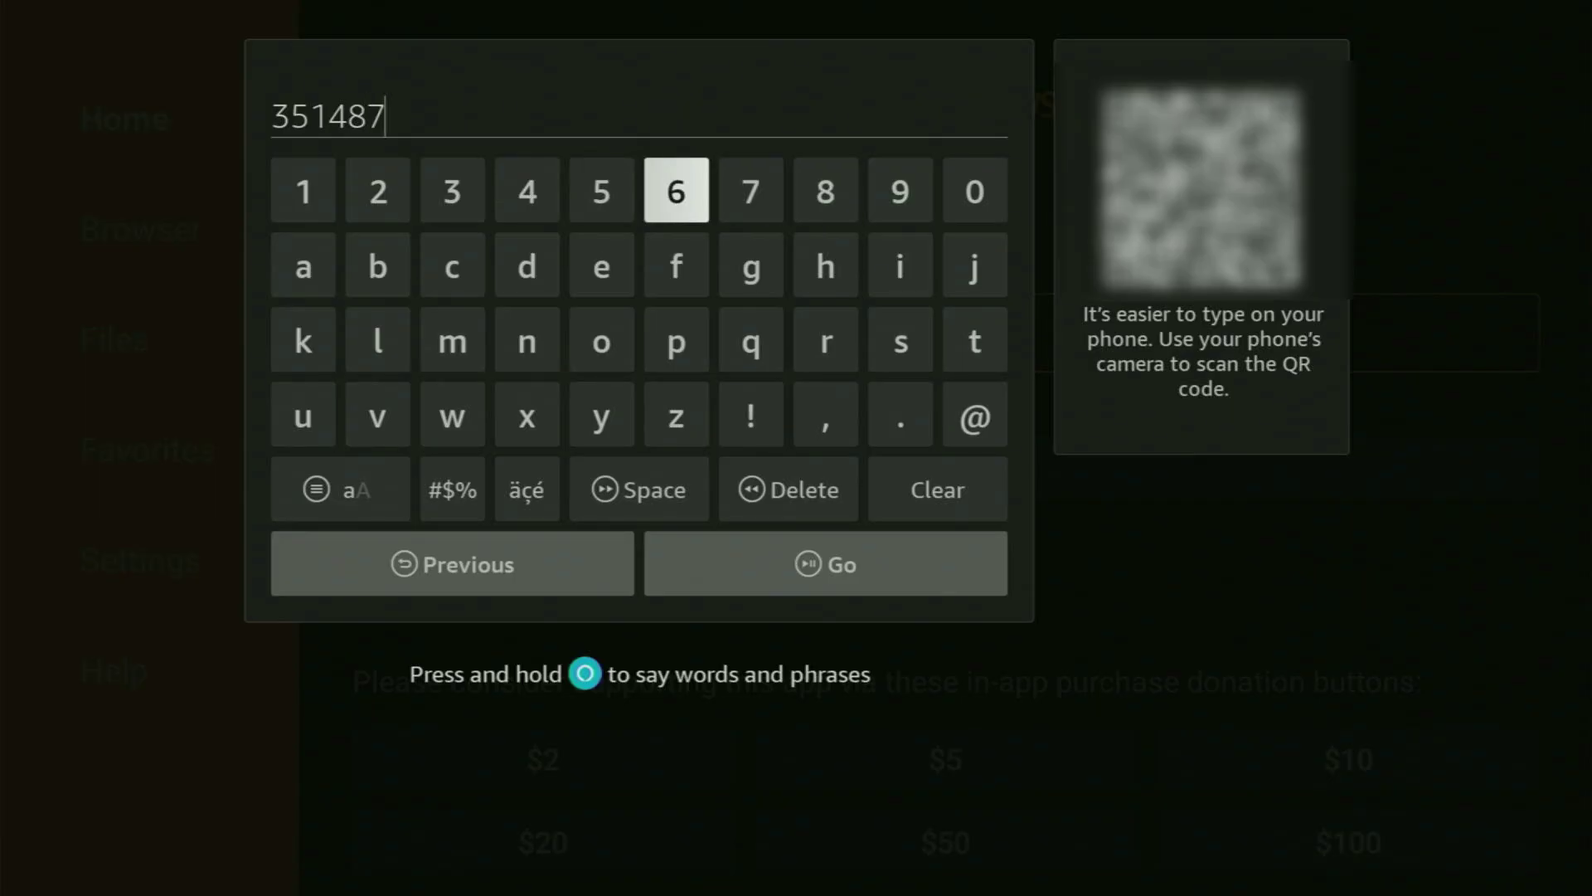
key(Return)
- Move focus down the keyboard to the Go key to submit the code
key(Down)
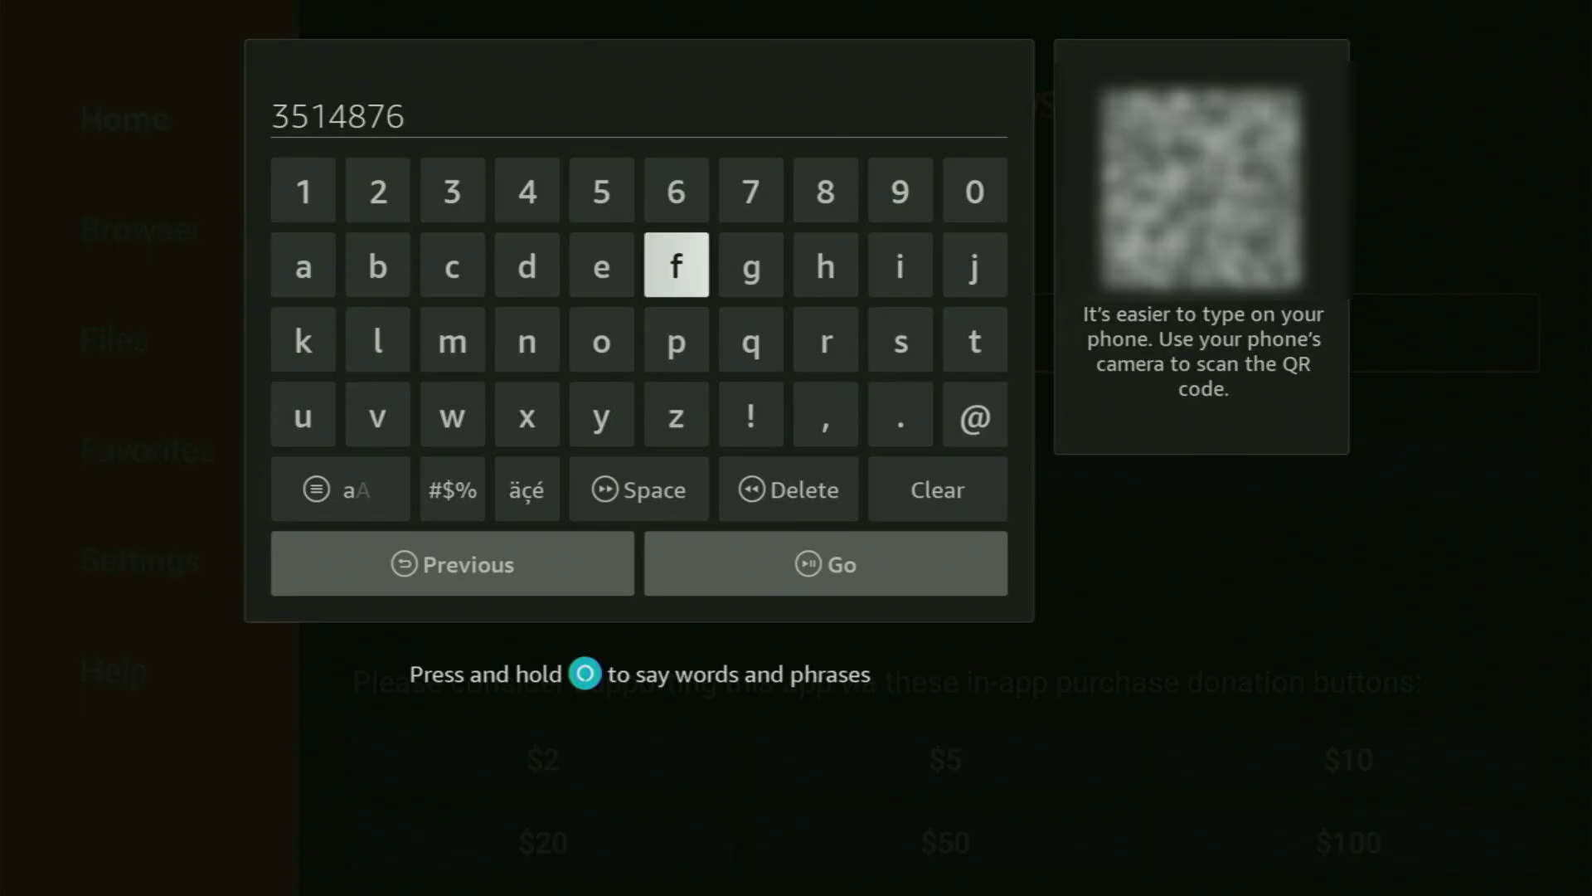
key(Down)
key(Down)
key(Down)
key(Right)
key(Down)
- Submit code 3514876, let streamfire1.apk download, then choose Install
key(Return)
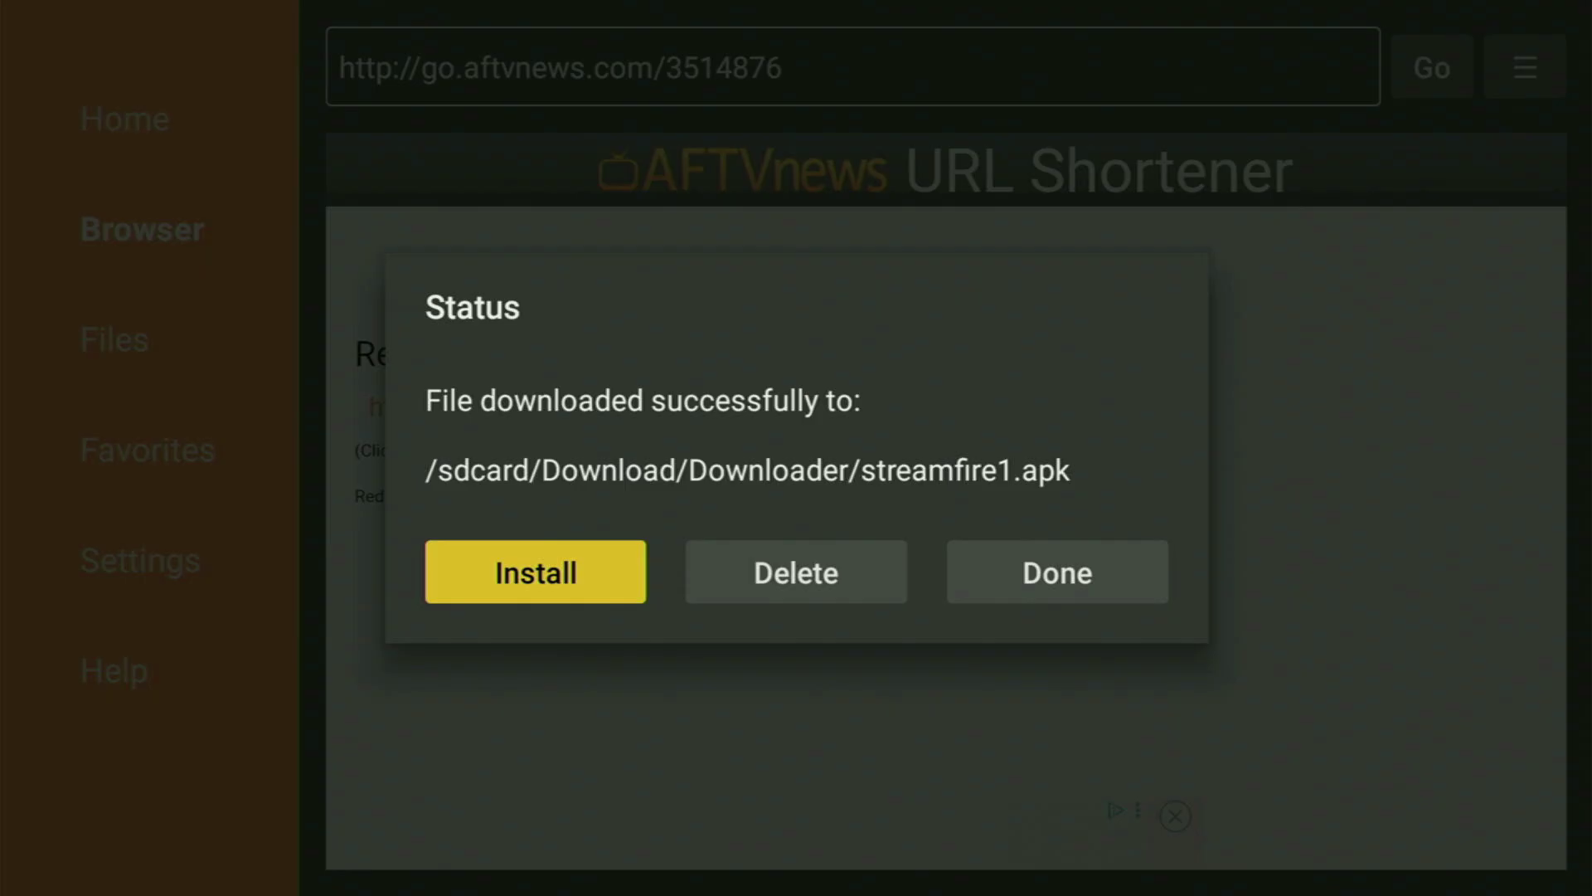
key(Return)
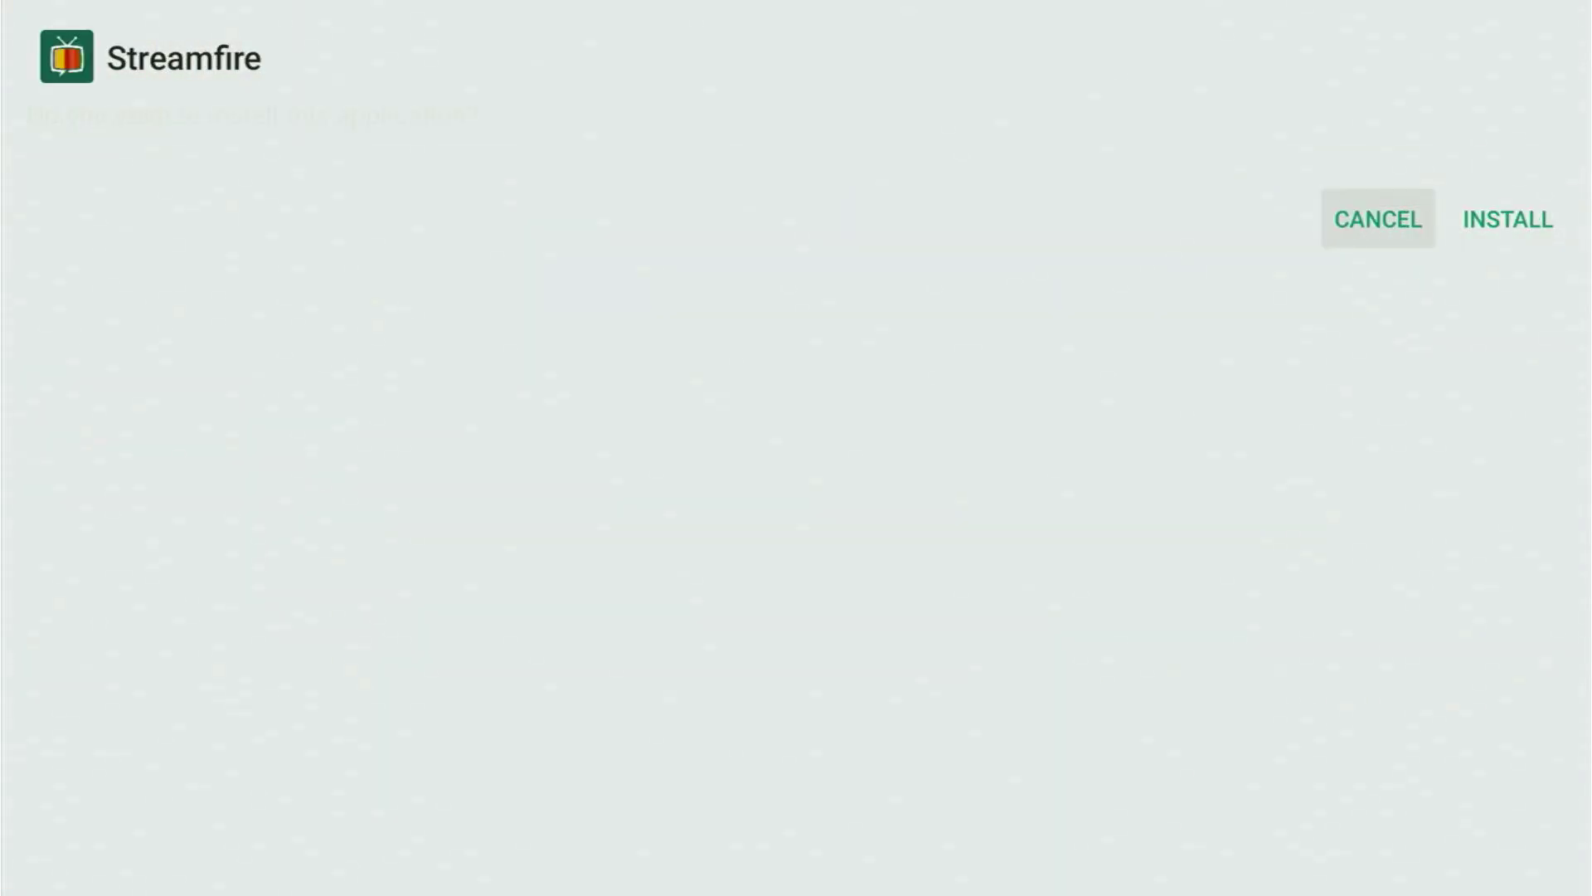
- Install Streamfire, then return to Downloader's status dialog for streamfire1.apk
key(Right)
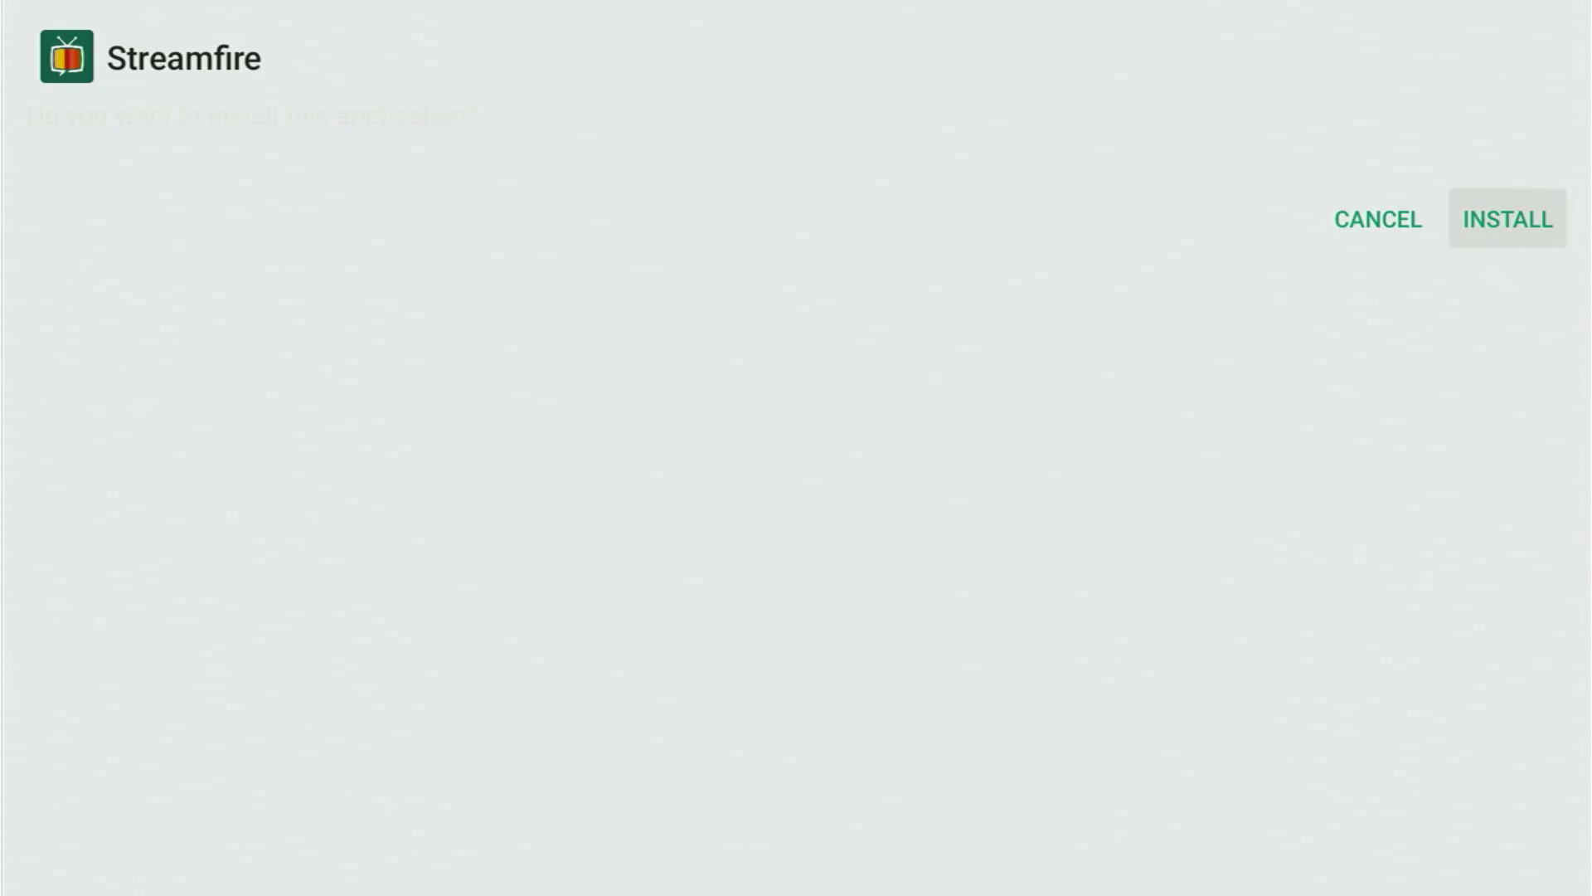
key(Return)
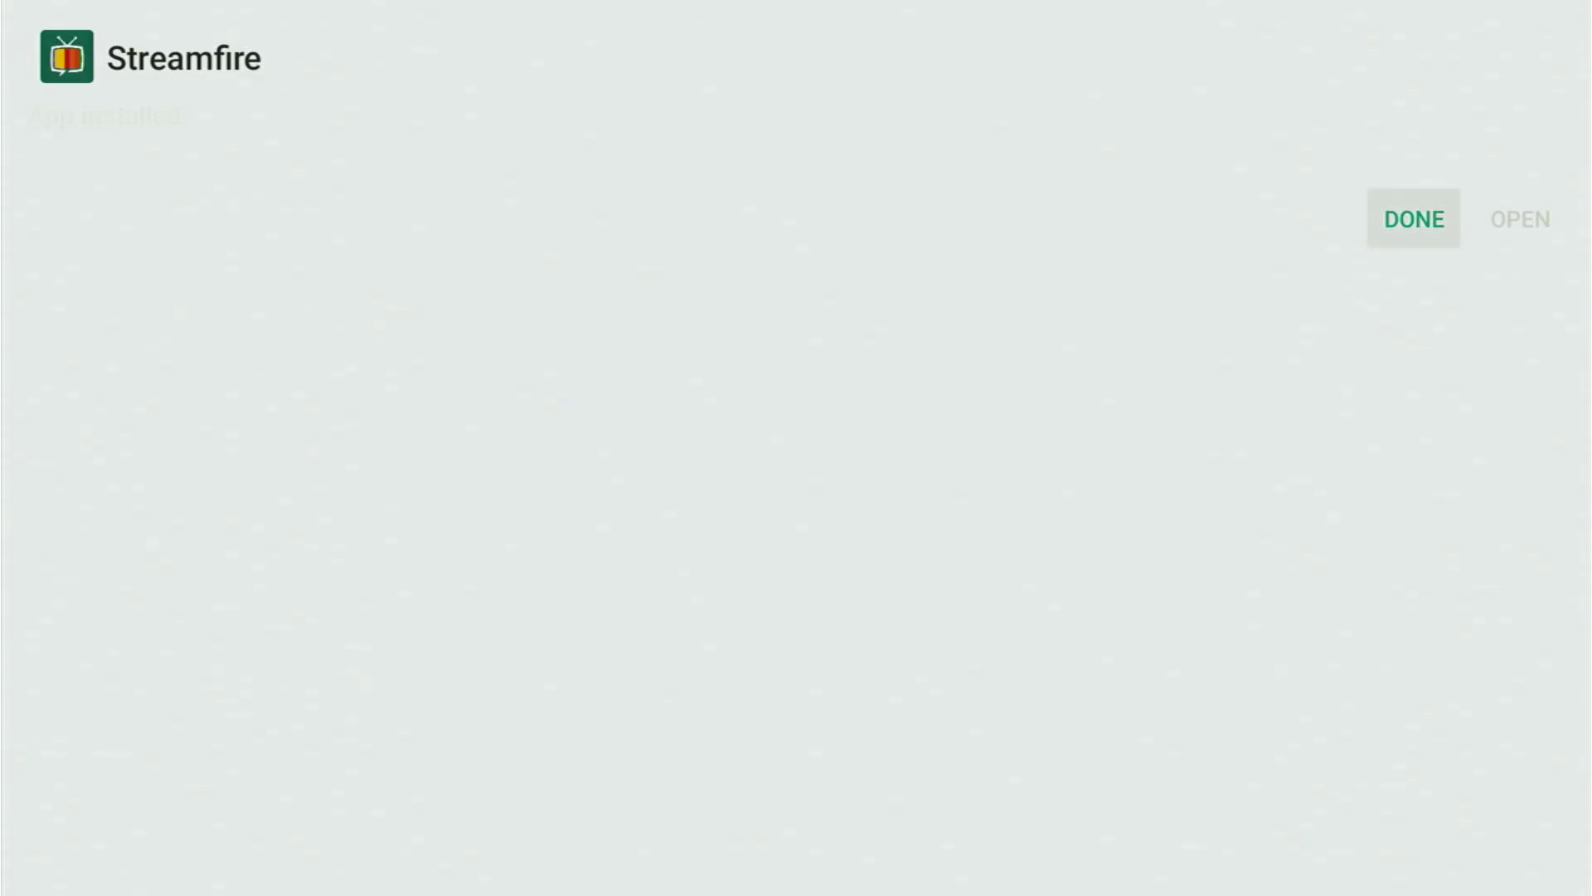
key(Return)
key(Right)
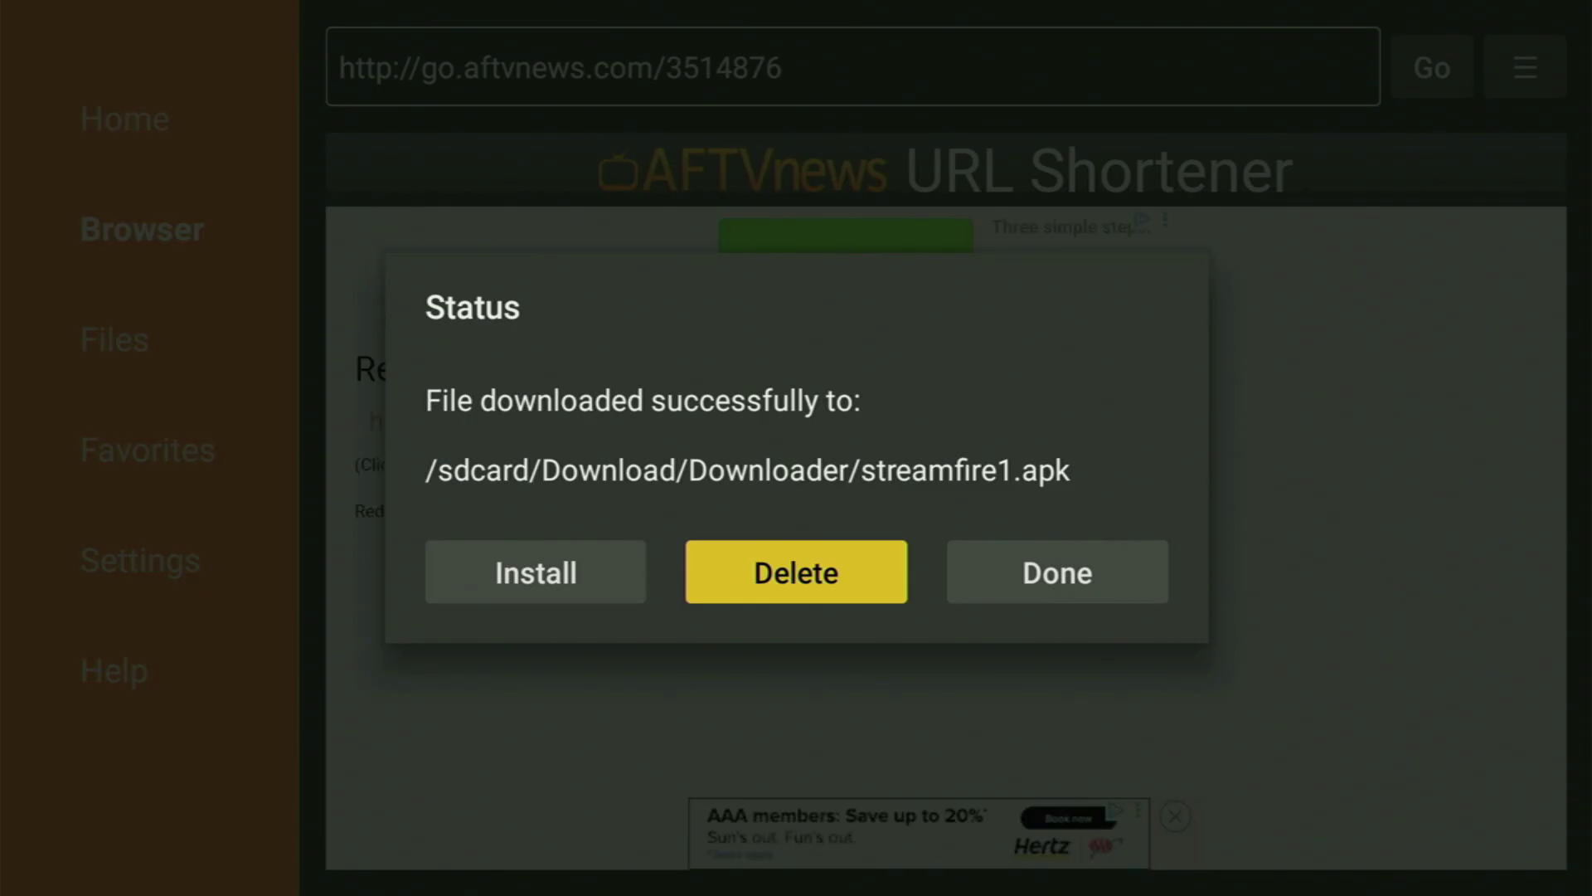
- Delete streamfire1.apk in Downloader and go to the Fire TV Home screen
key(Return)
key(Left)
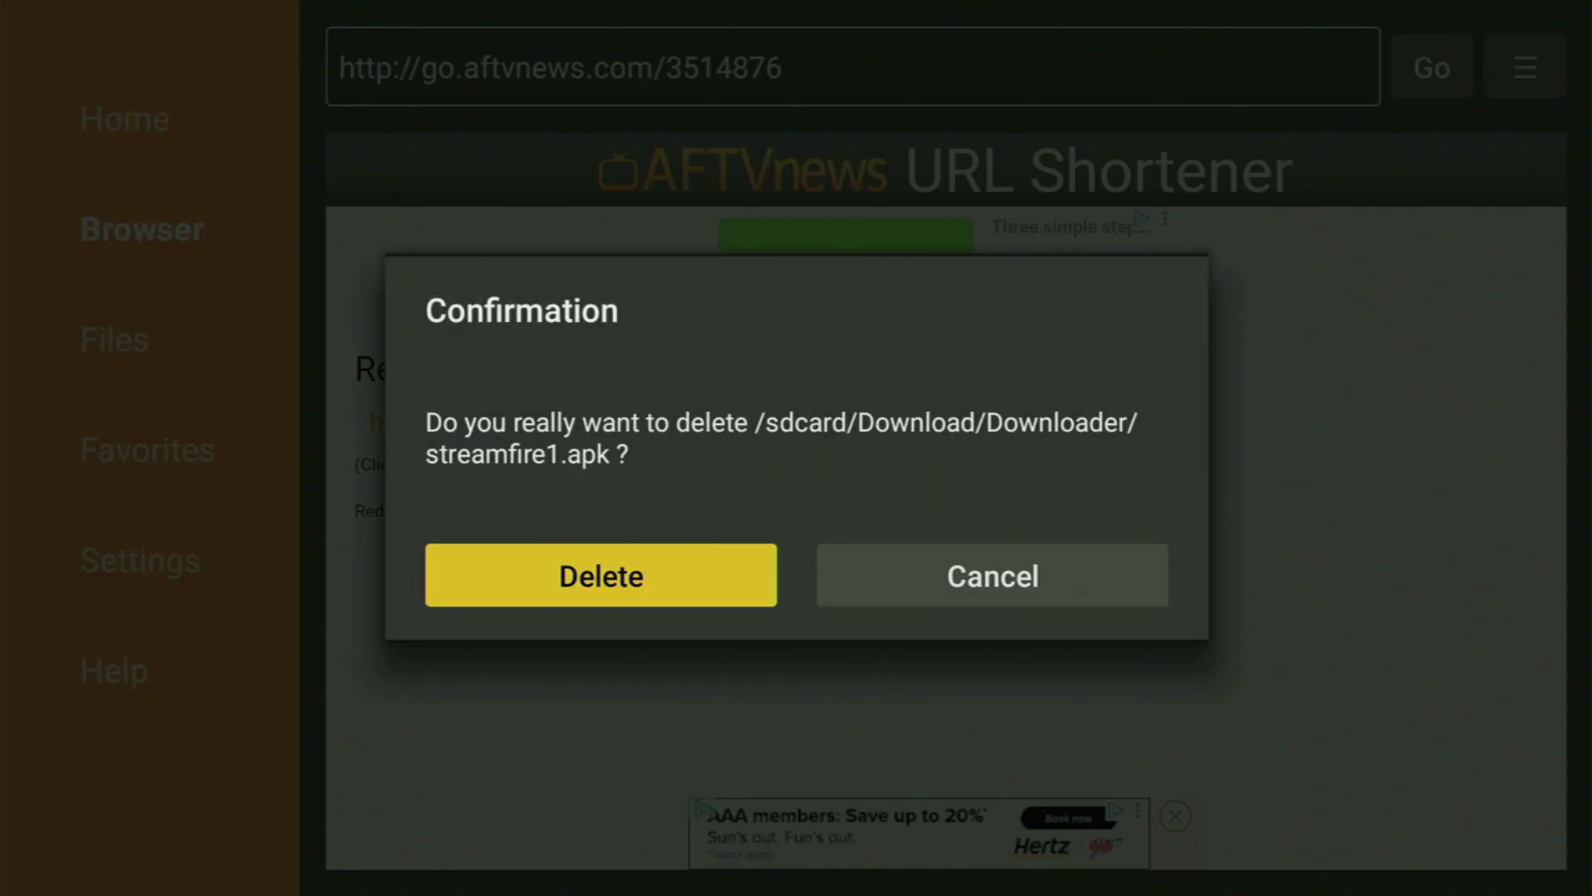
key(Return)
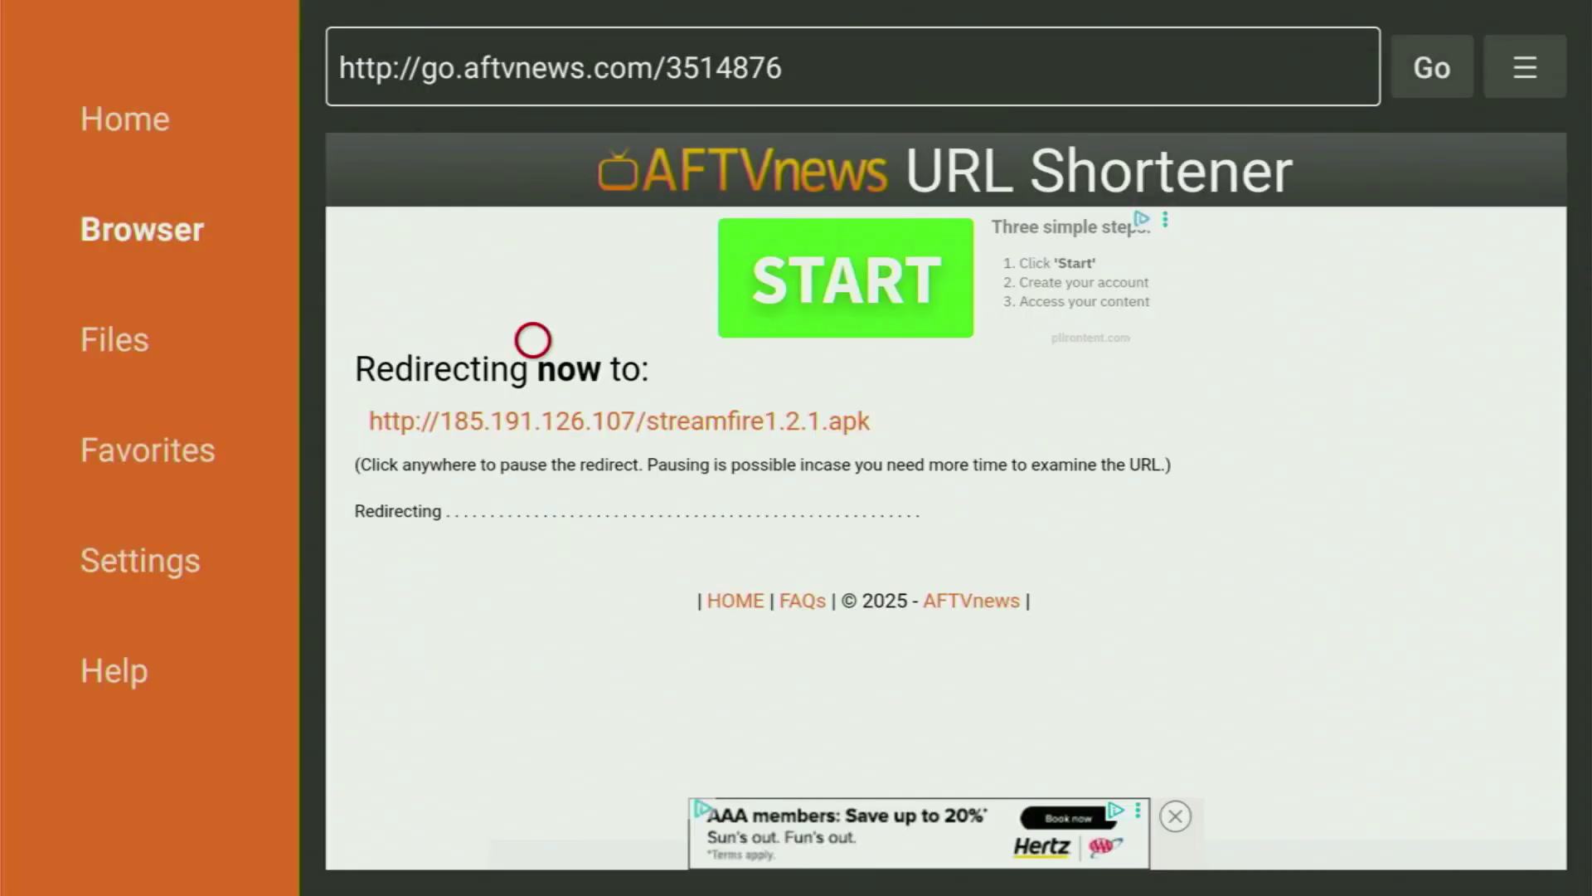
key(Home)
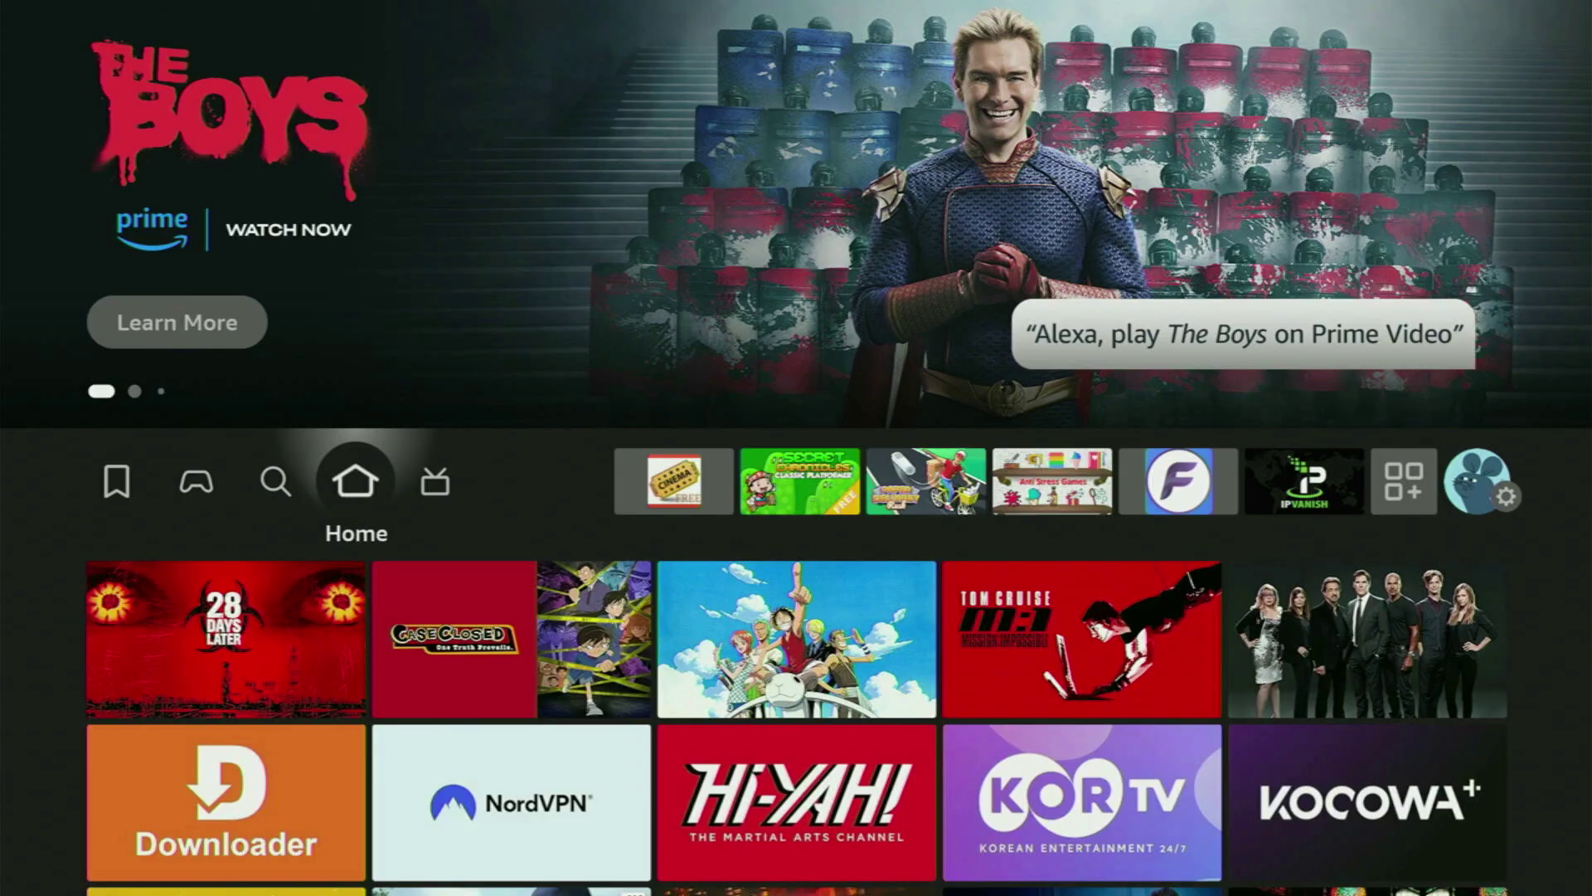
- Open the Apps grid entry at the end of the home screen's app row
key(Right)
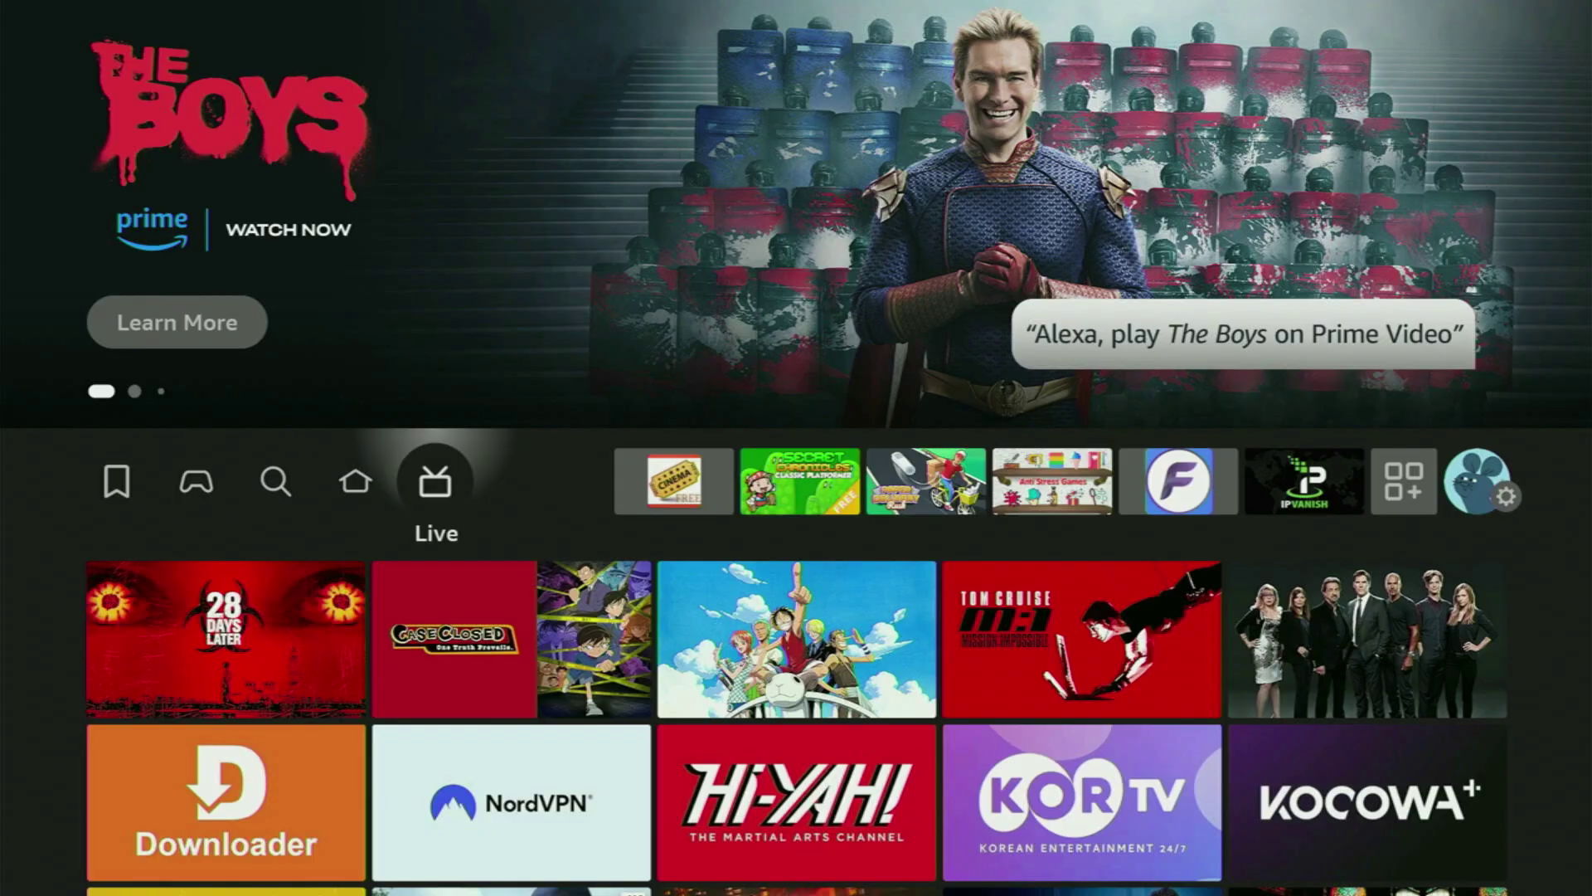
key(Right)
key(Right)
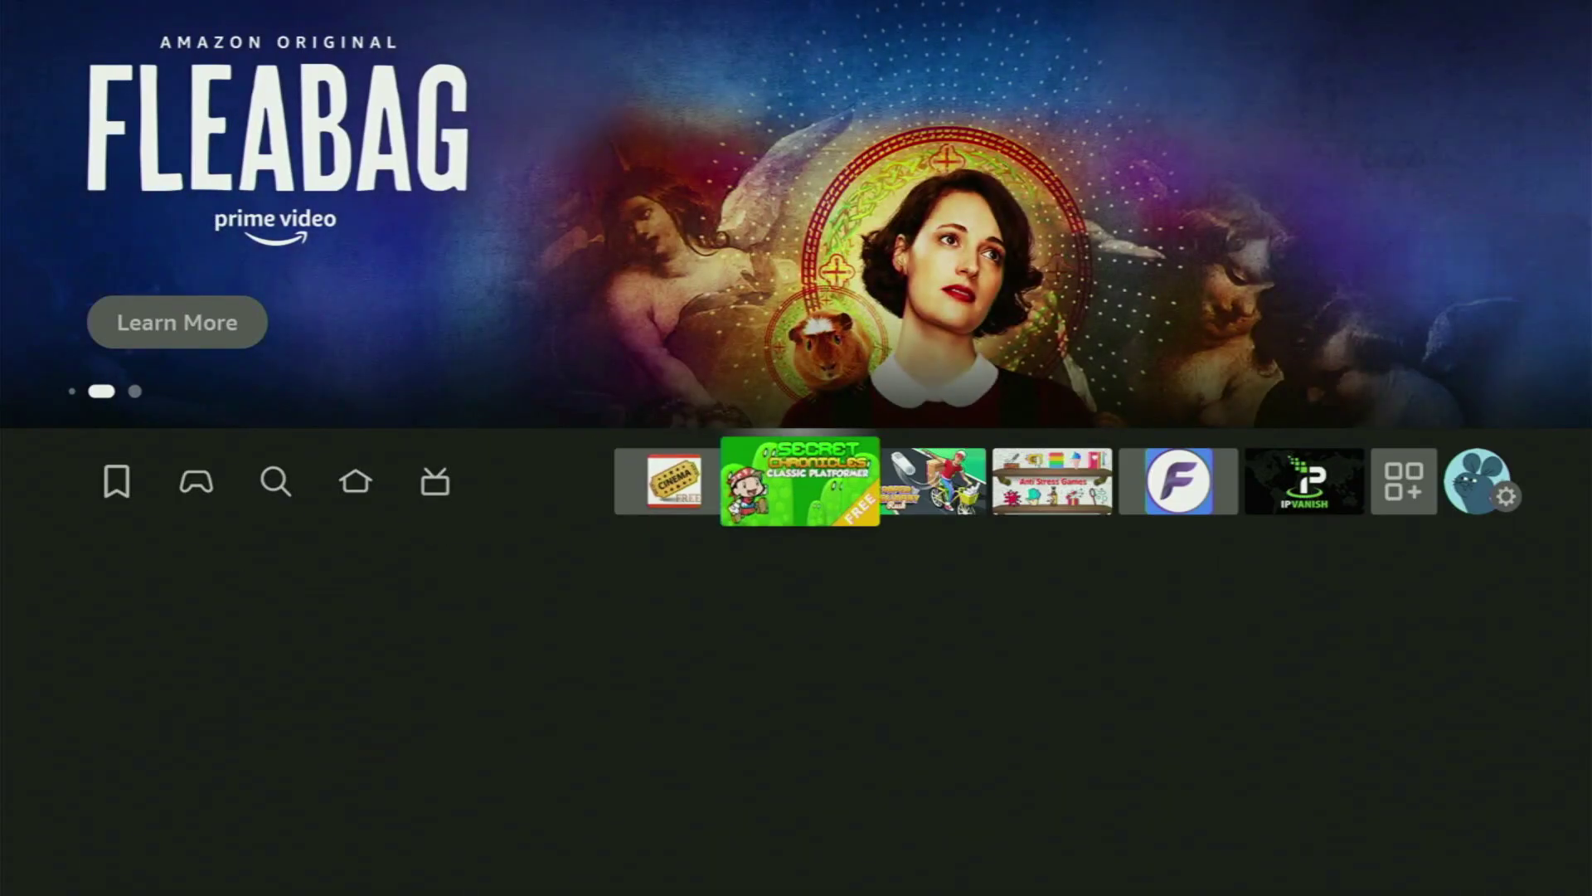
key(Right)
key(Right)
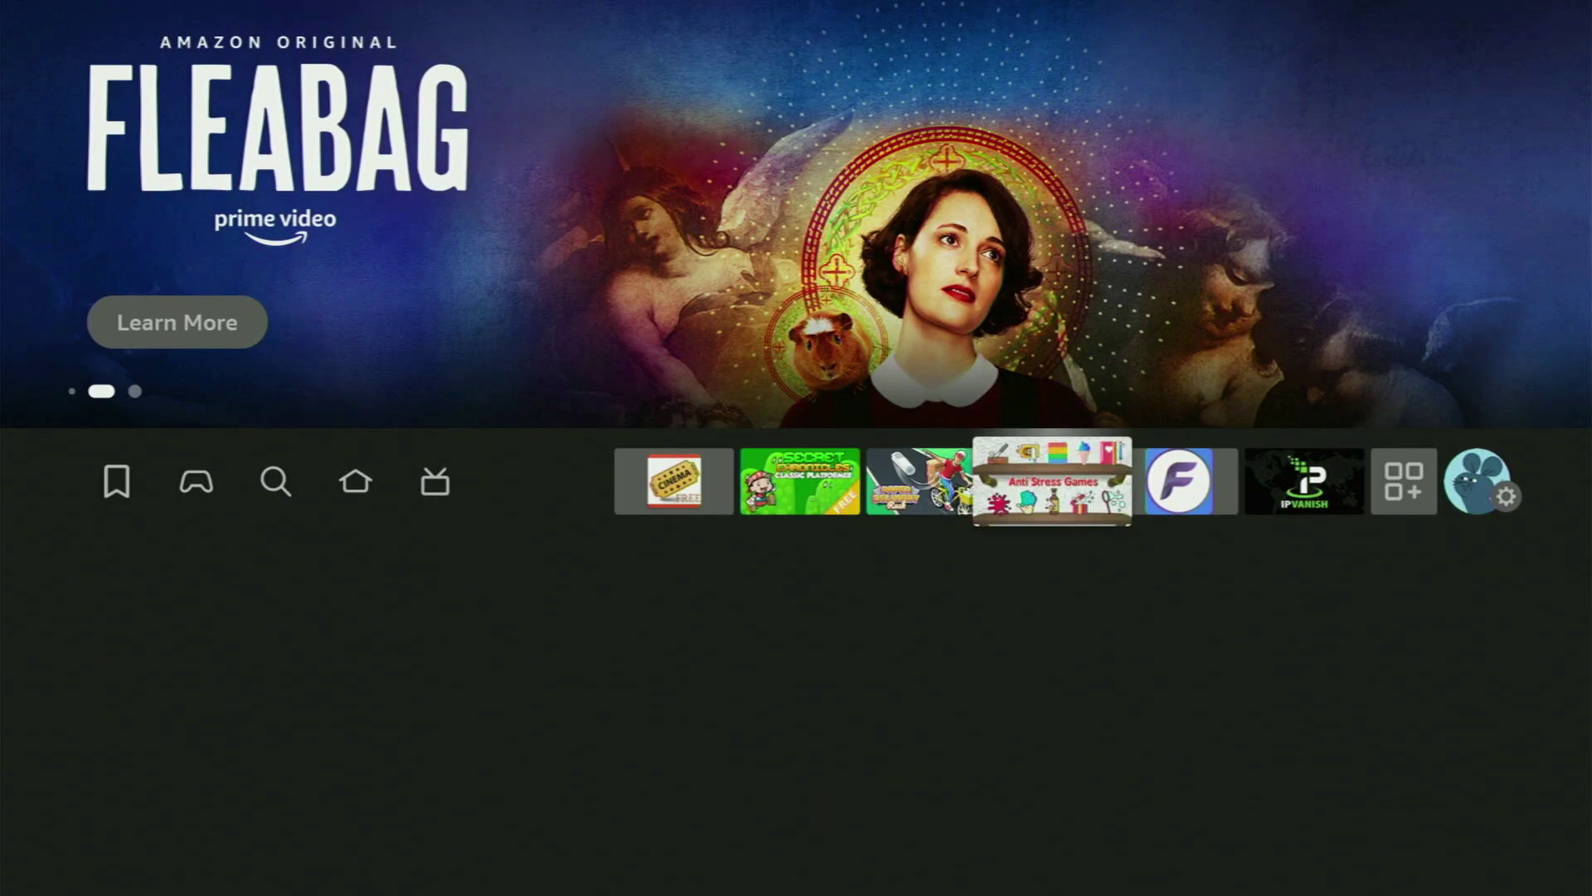
key(Right)
key(Right)
key(Right)
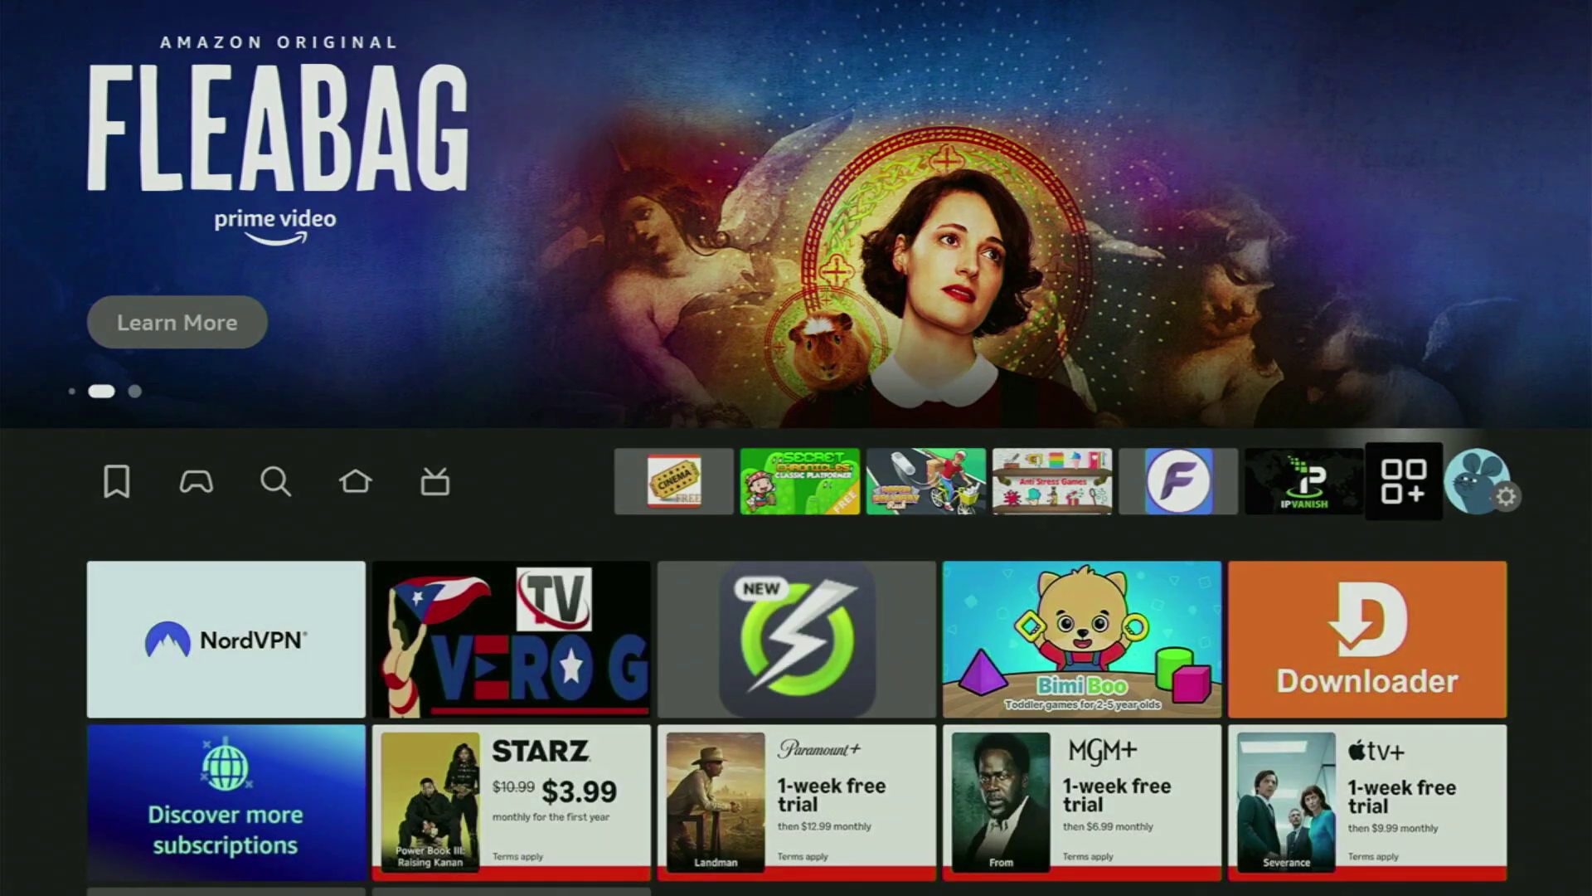
key(Return)
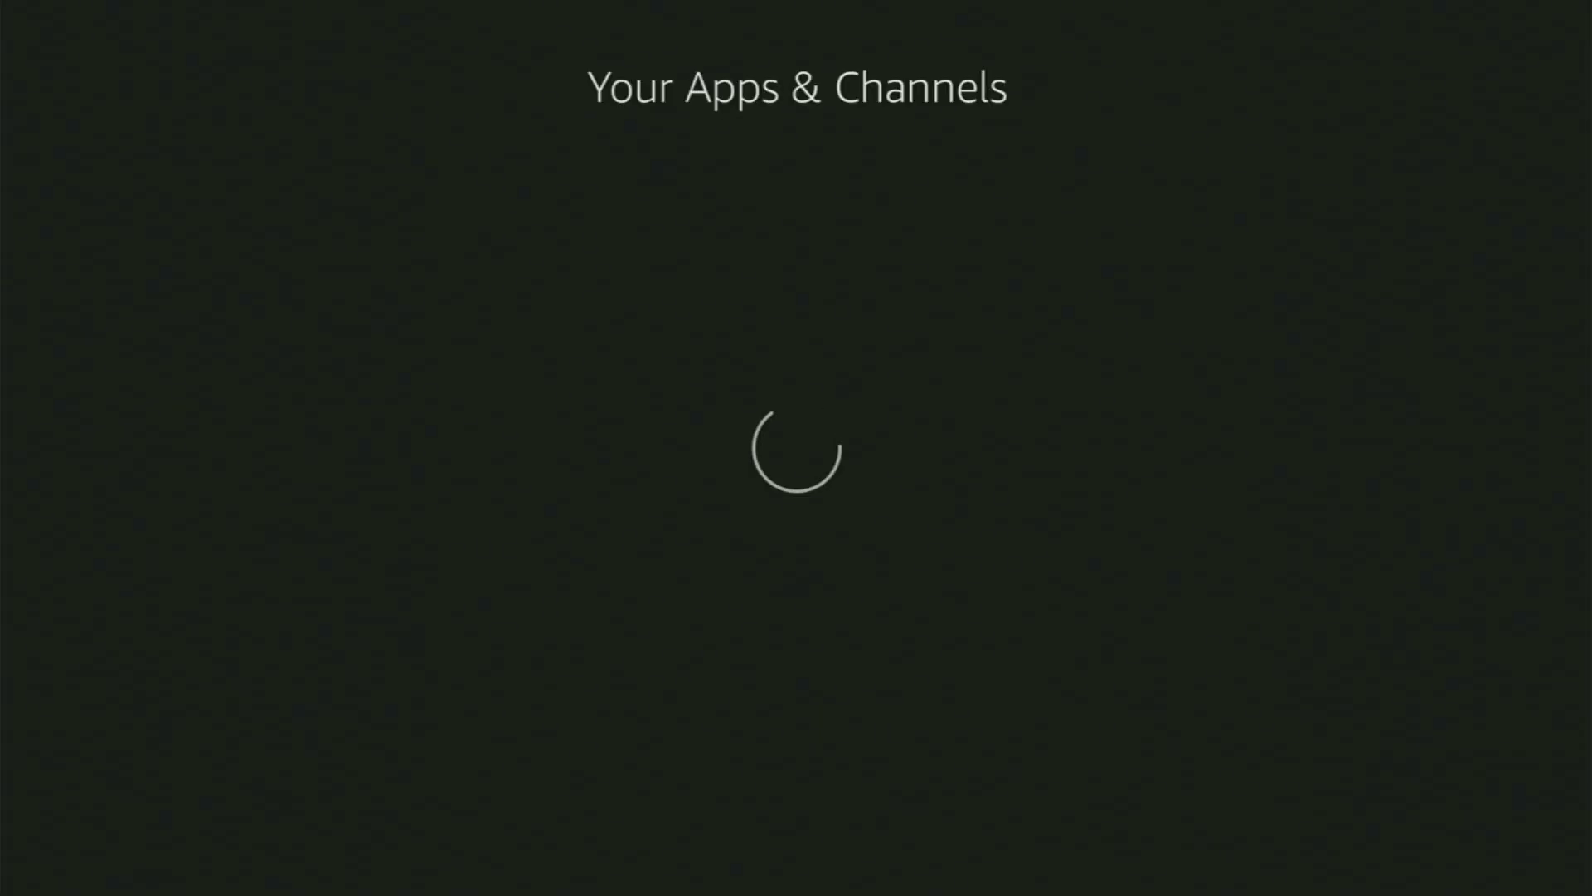
- Move the Streamfire tile to the front using its Move to front option
key(Down)
key(Down)
key(Down)
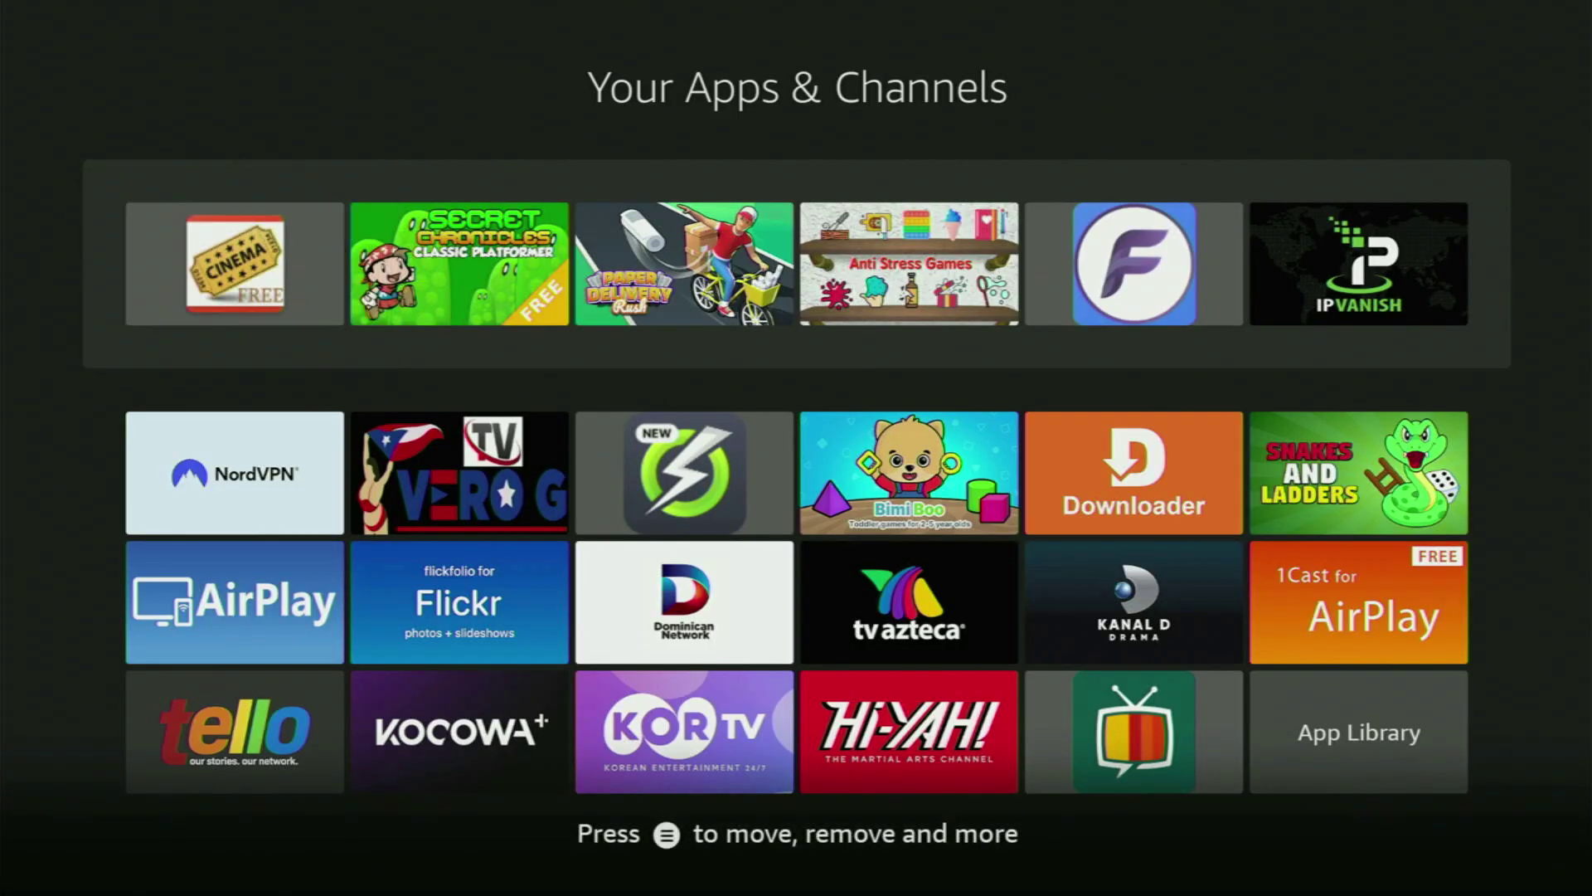
key(Right)
key(Right)
key(Right)
key(Right)
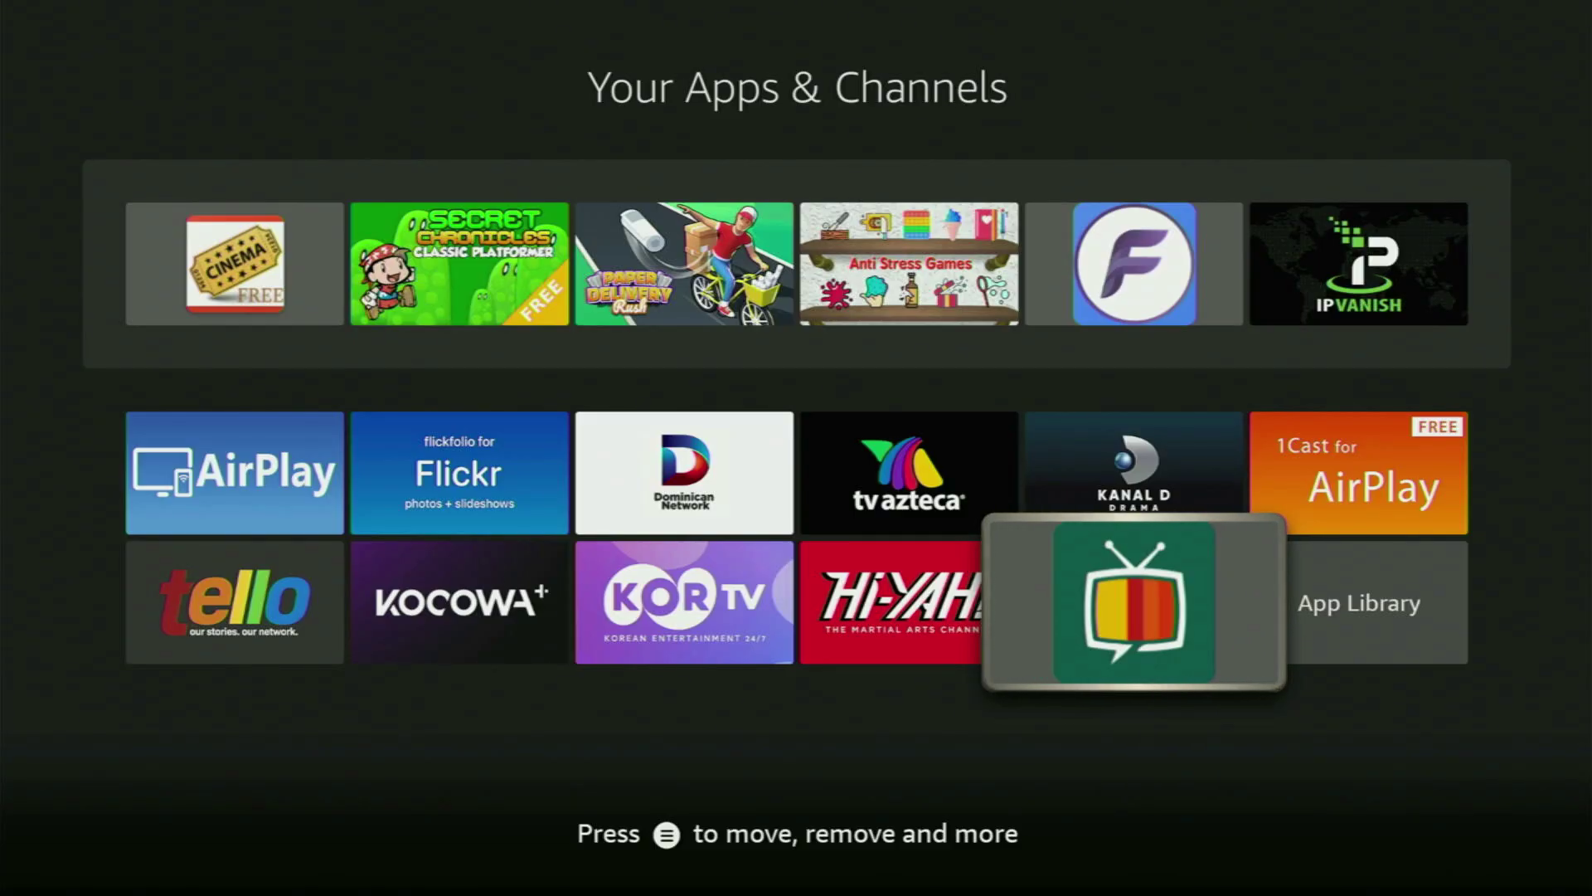
key(Menu)
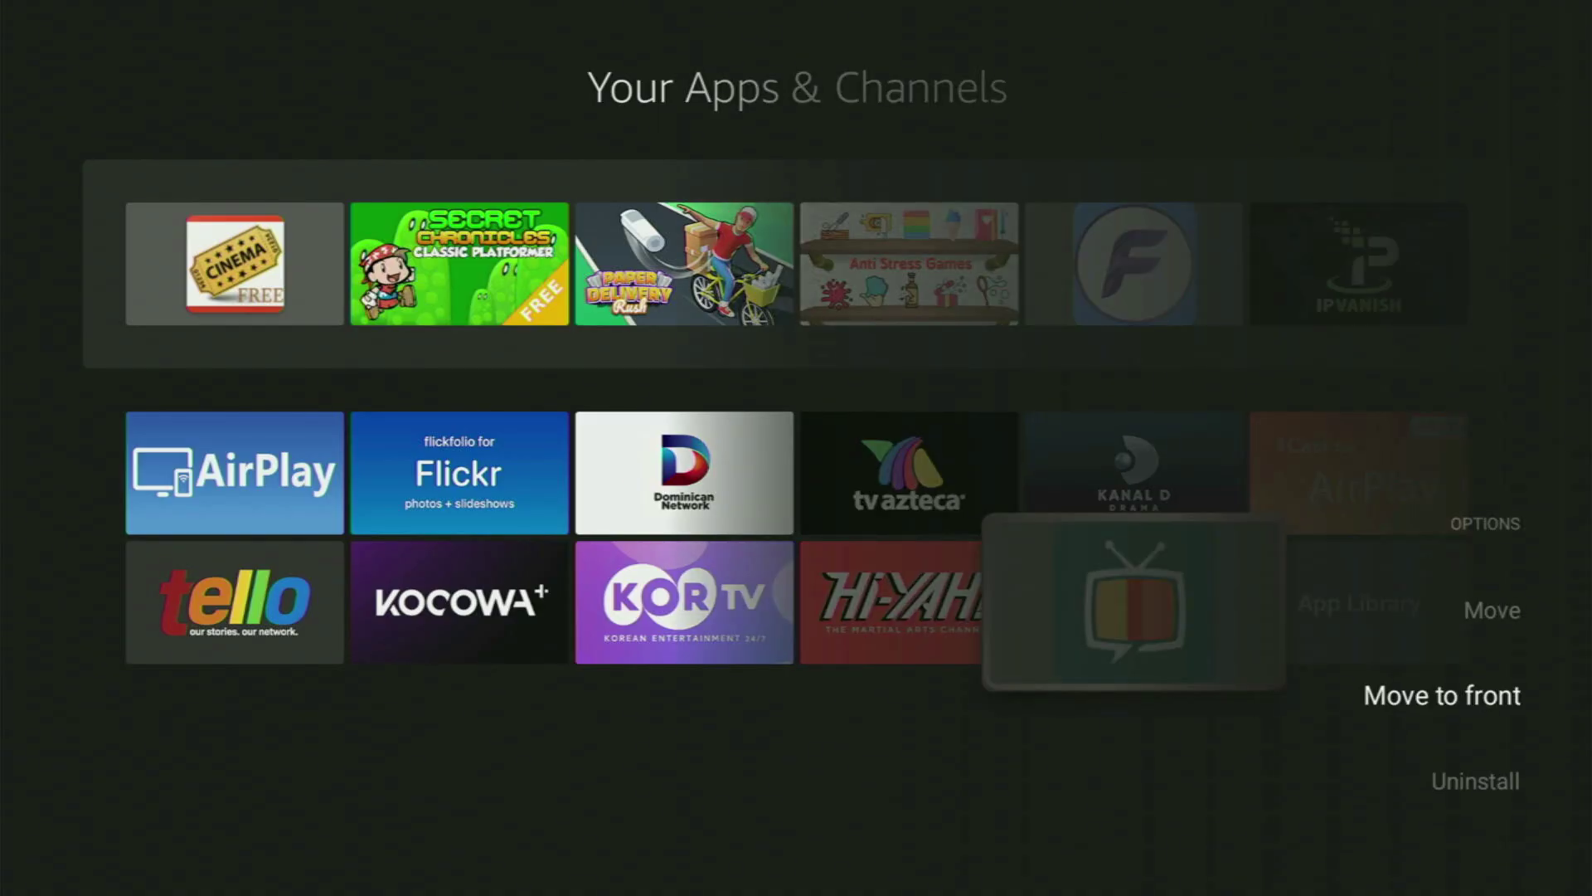
key(Return)
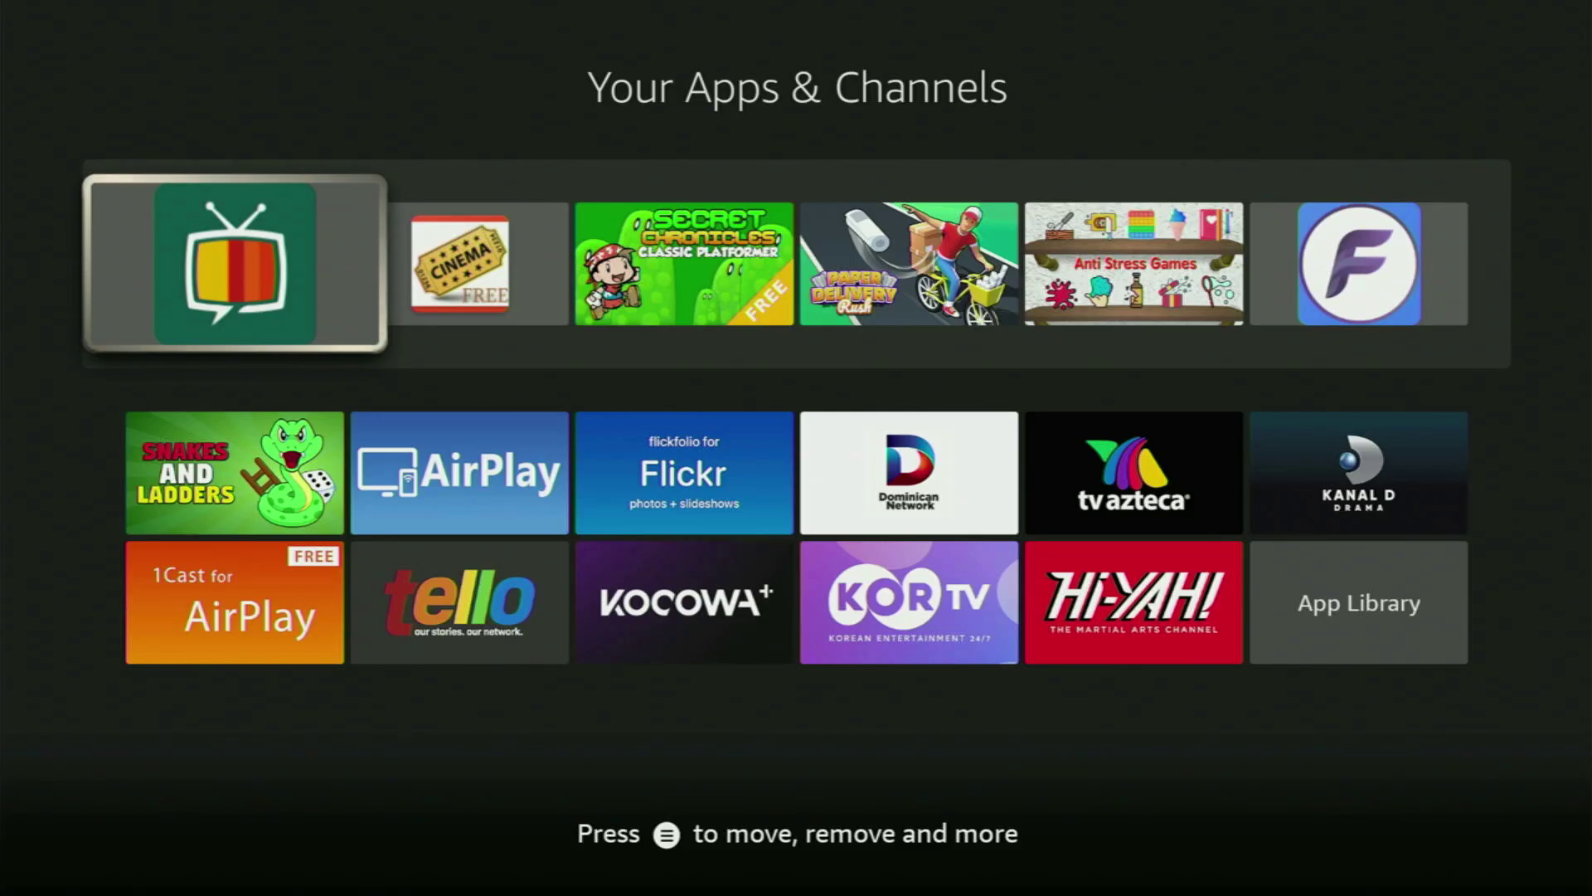
- Bring the highlight back to Streamfire, now first in the app grid
key(Down)
key(Up)
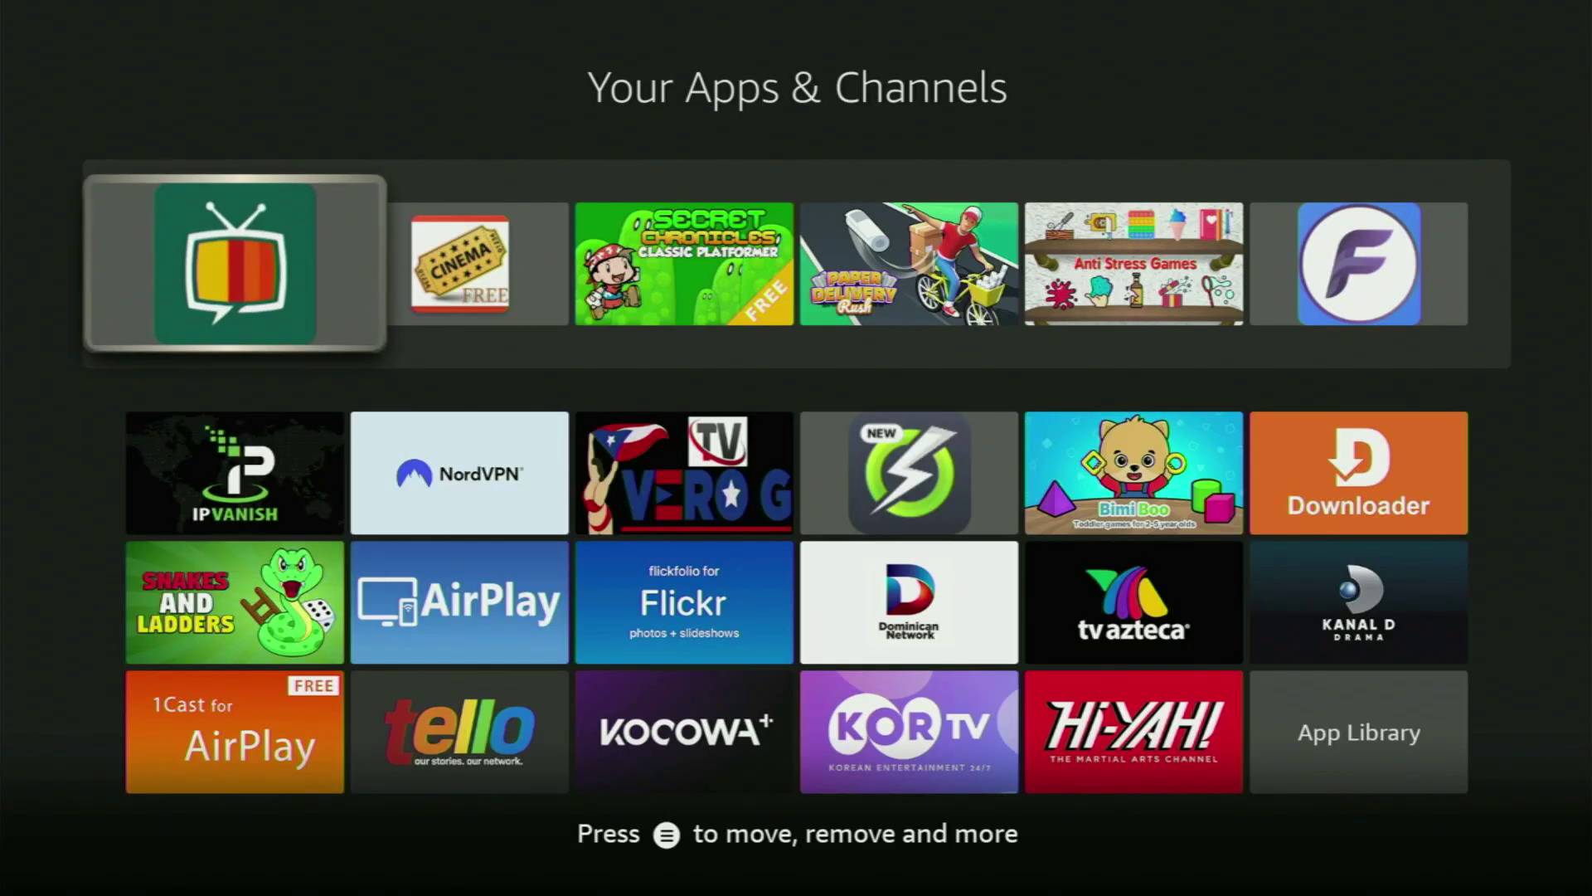
key(Down)
key(Right)
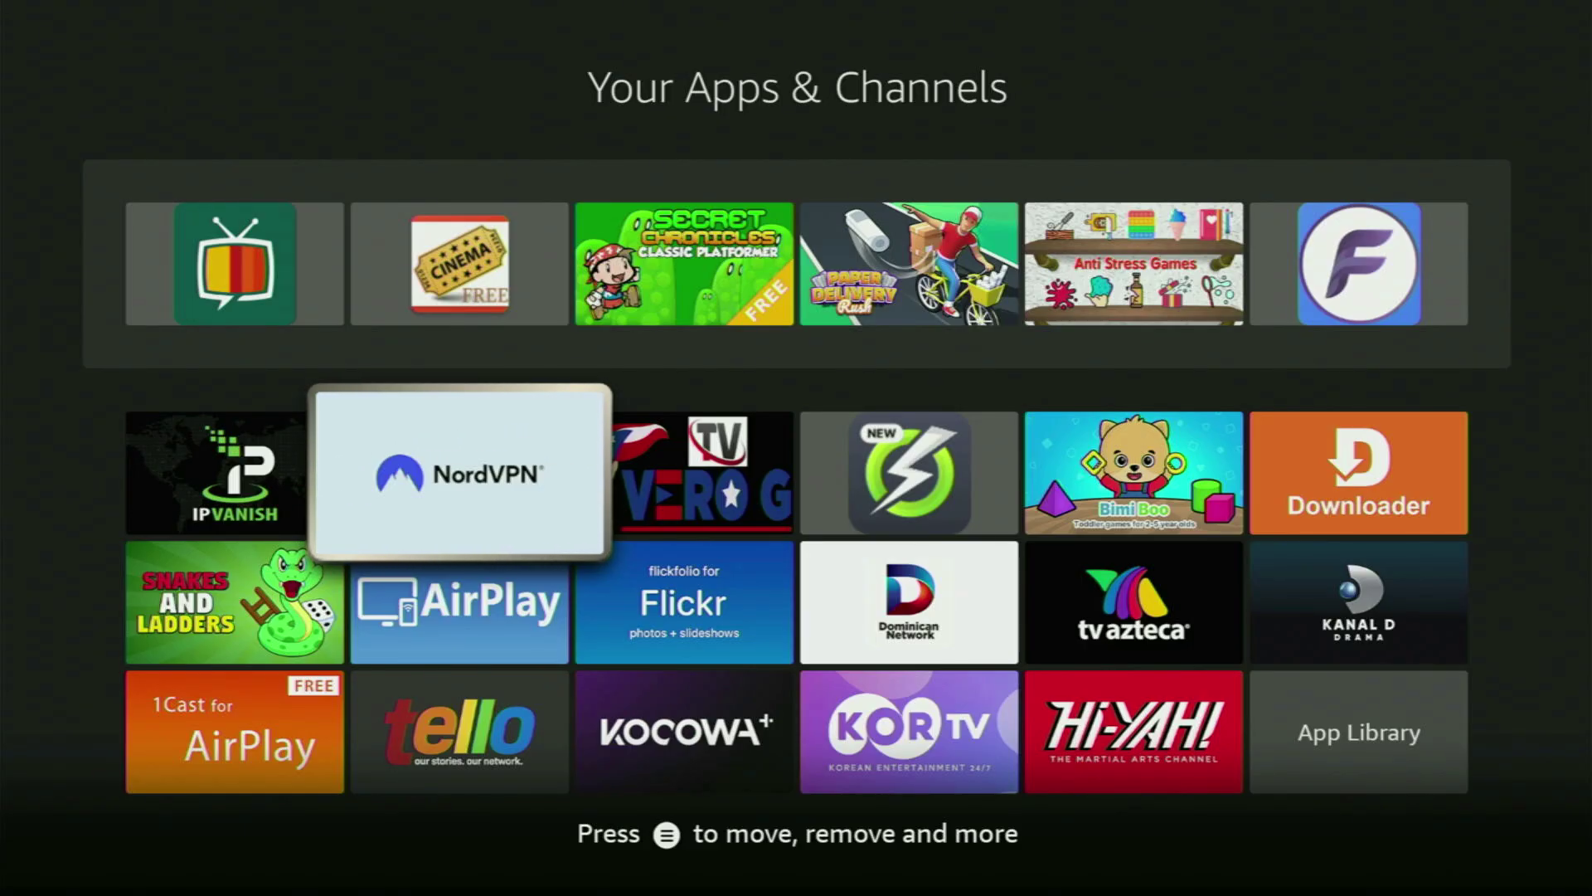
key(Up)
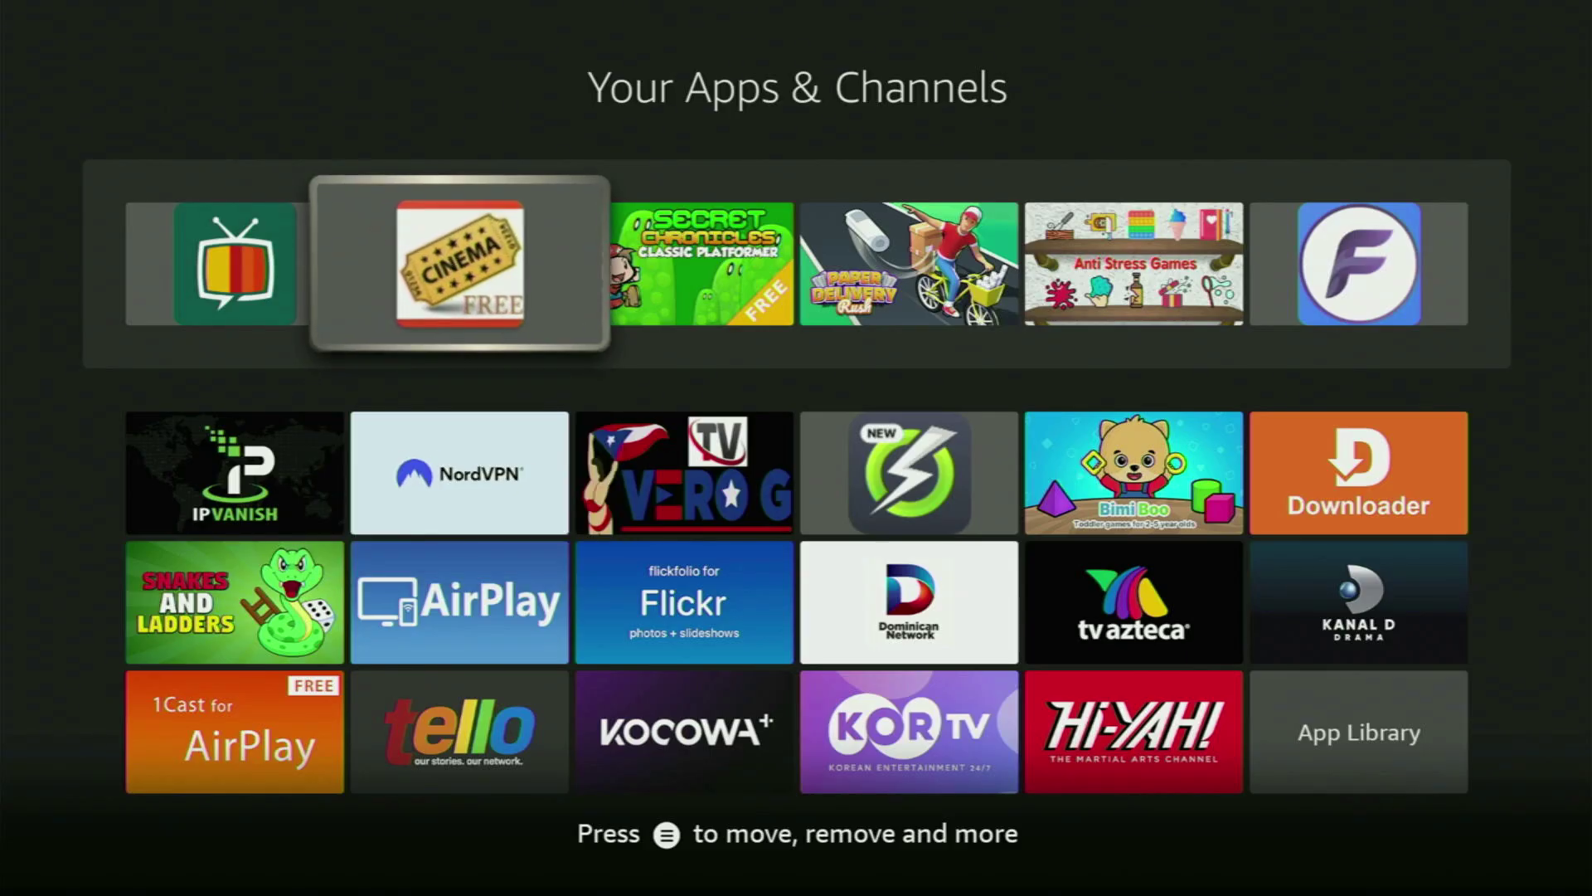
key(Left)
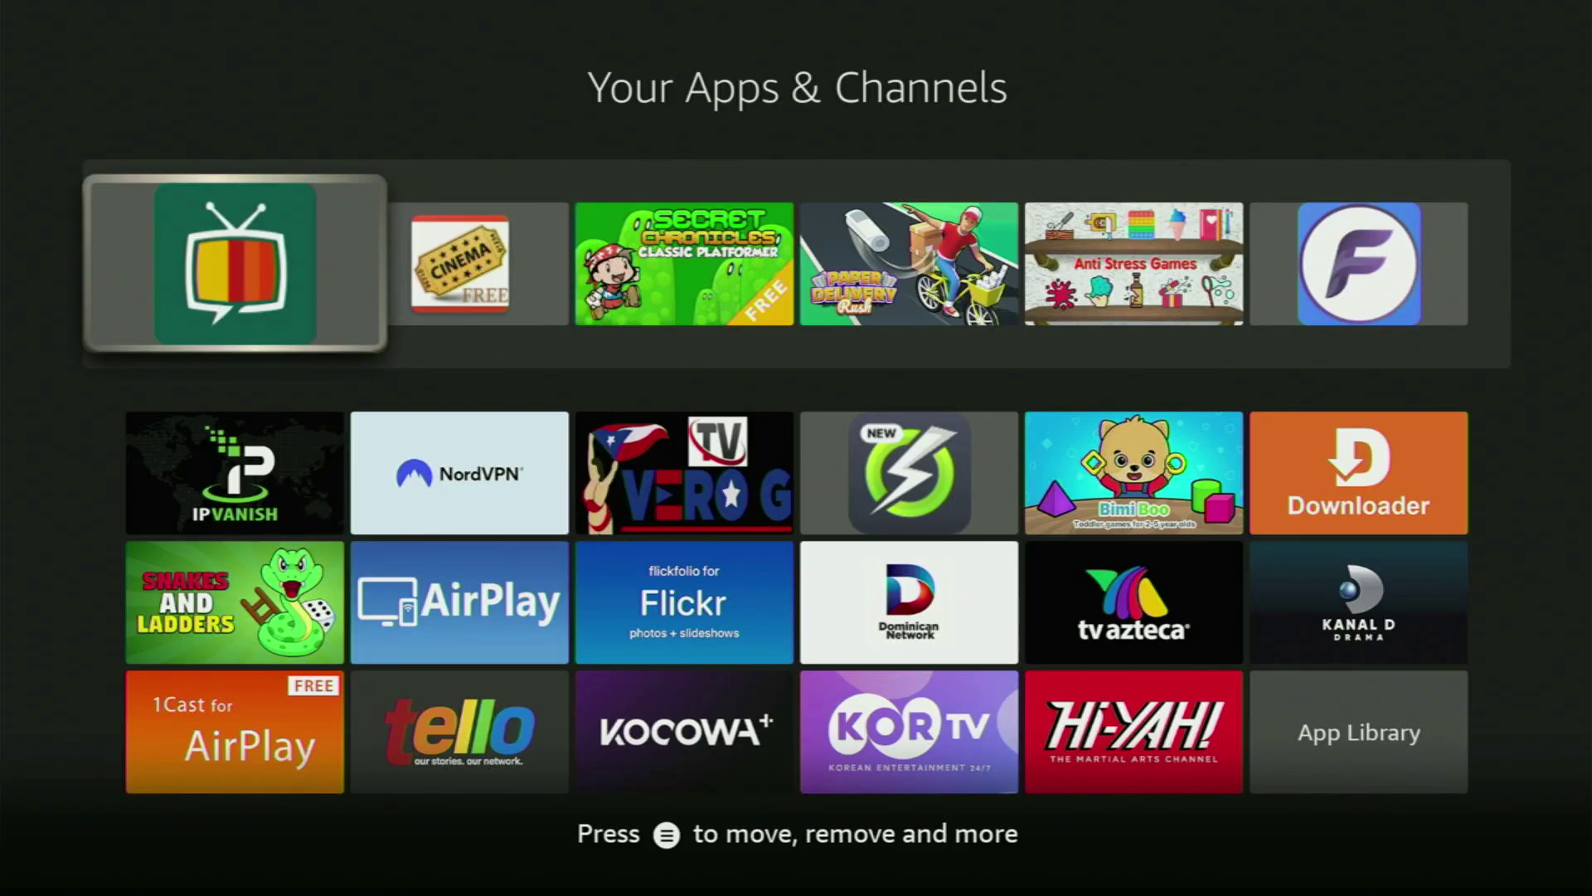
- Launch Streamfire and scroll down its Channels grid to the FanDuel channels
key(Return)
key(Down)
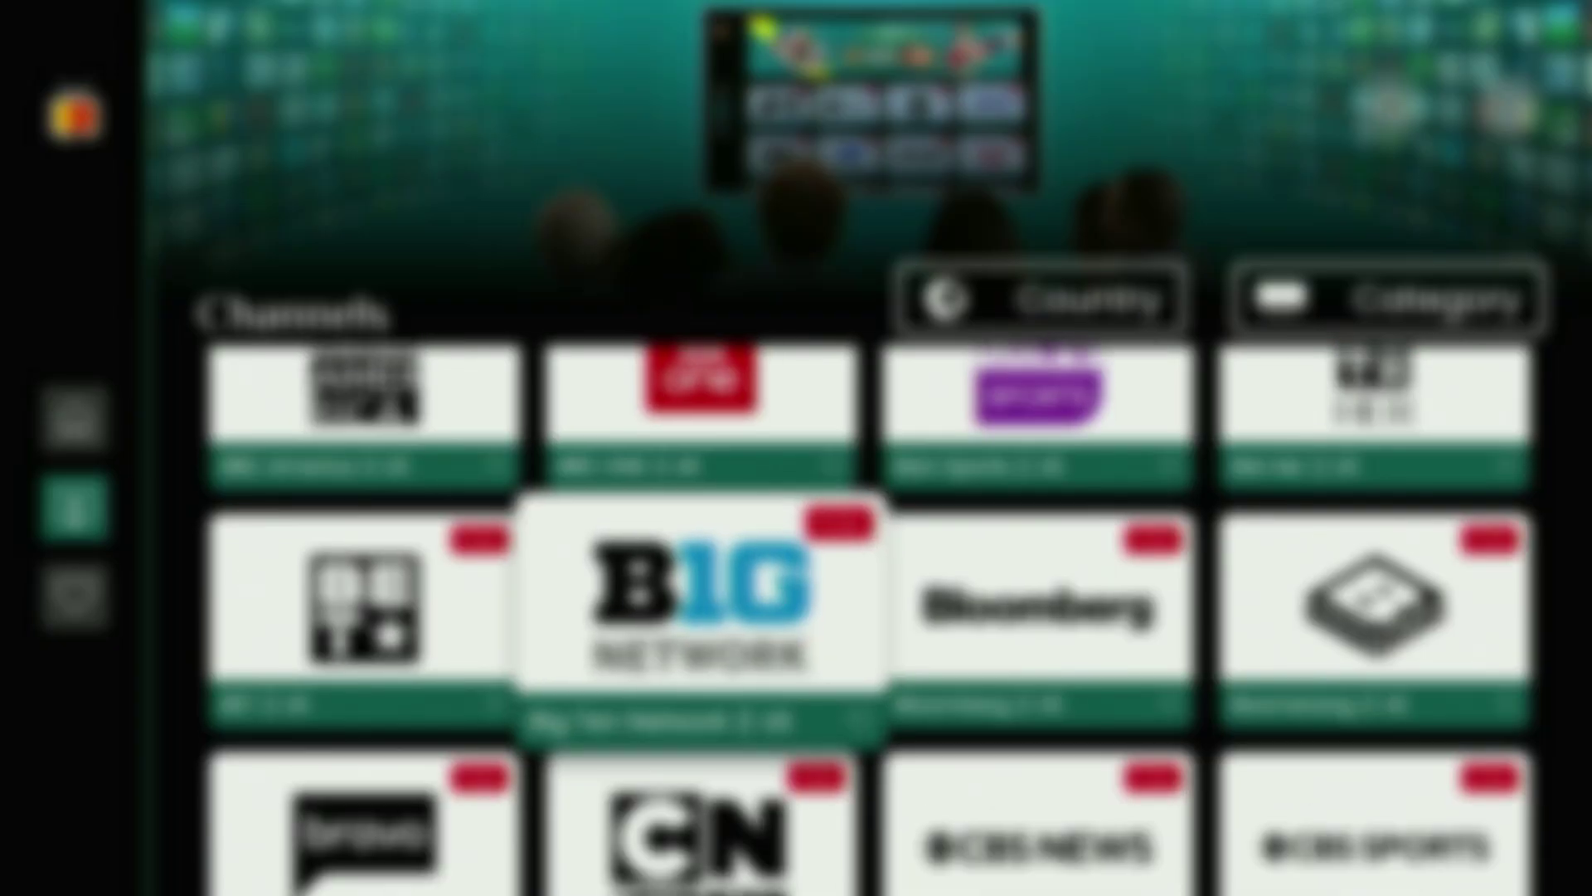
key(Down)
key(Down)
key(Down)
key(Down)
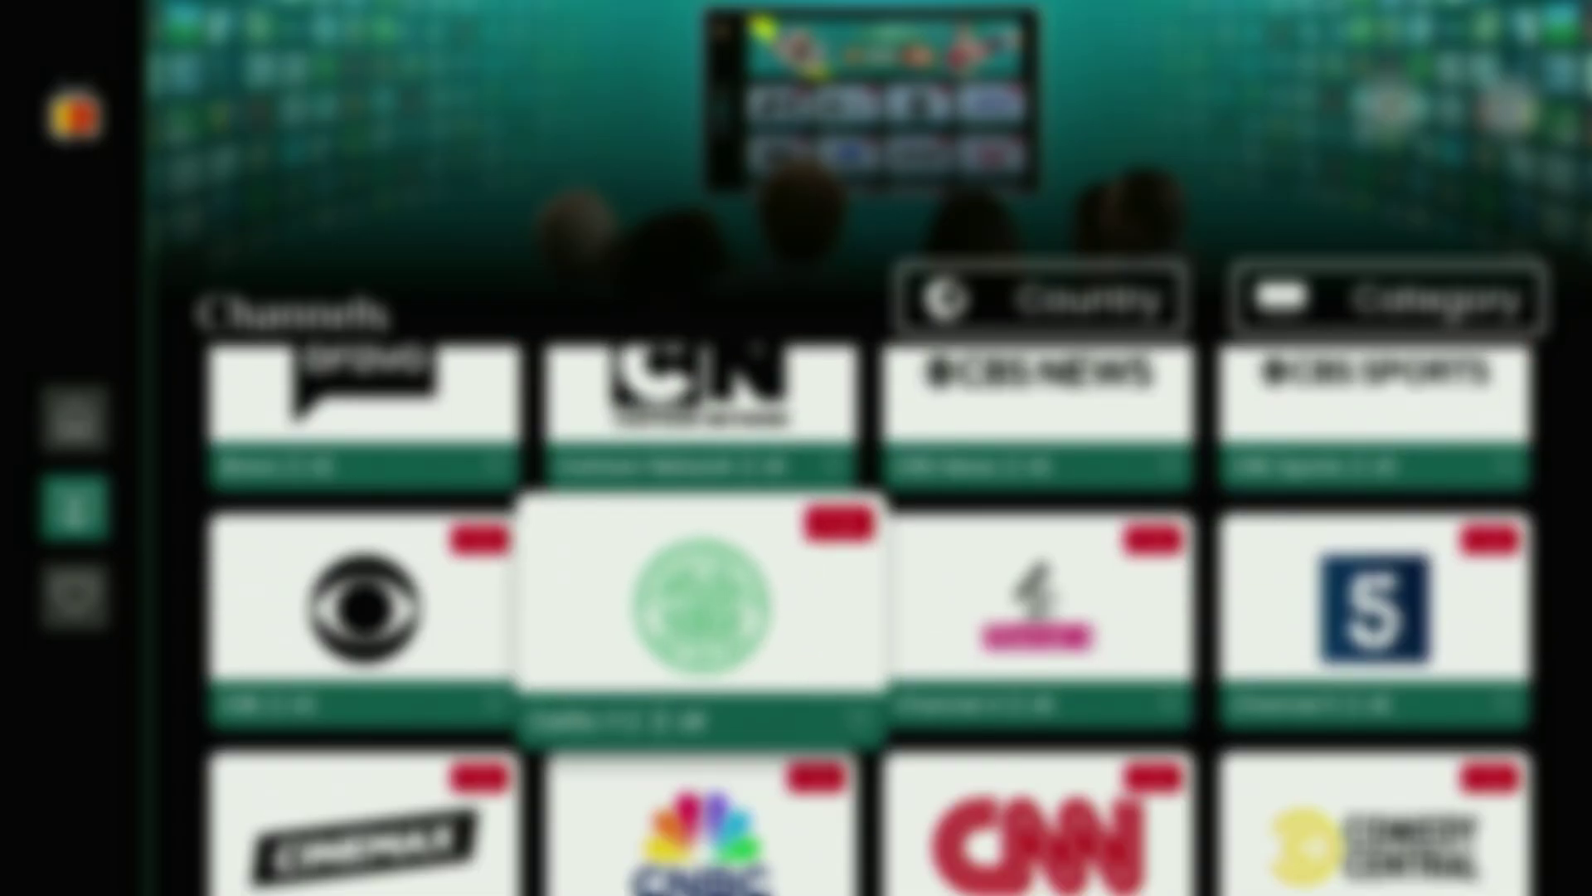
key(Down)
key(Down)
key(Down)
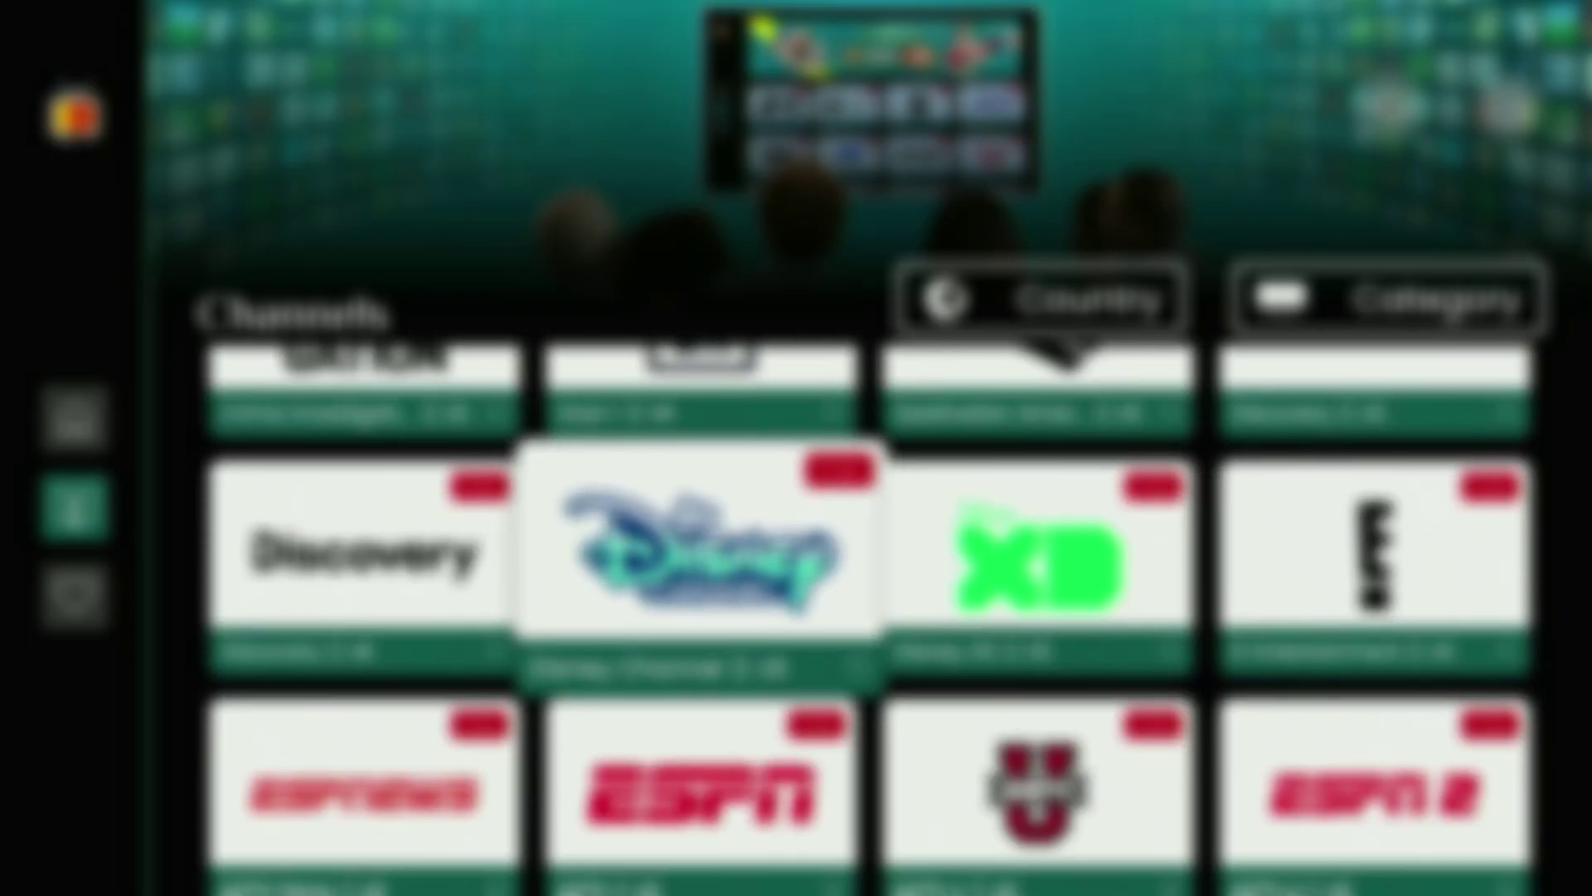
key(Down)
key(Down)
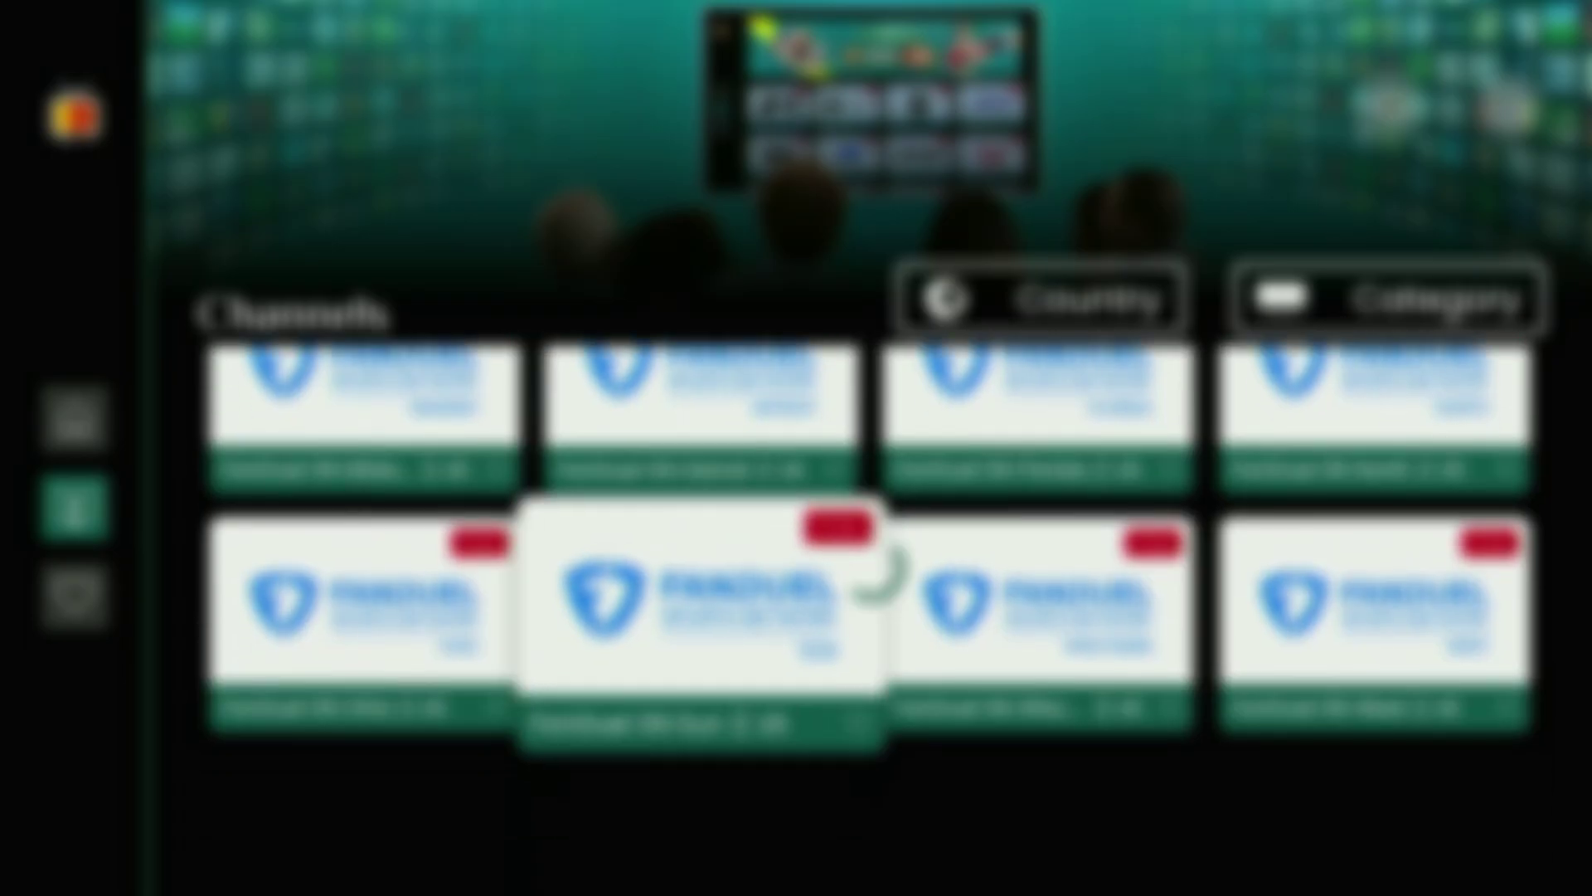
key(Down)
key(Down)
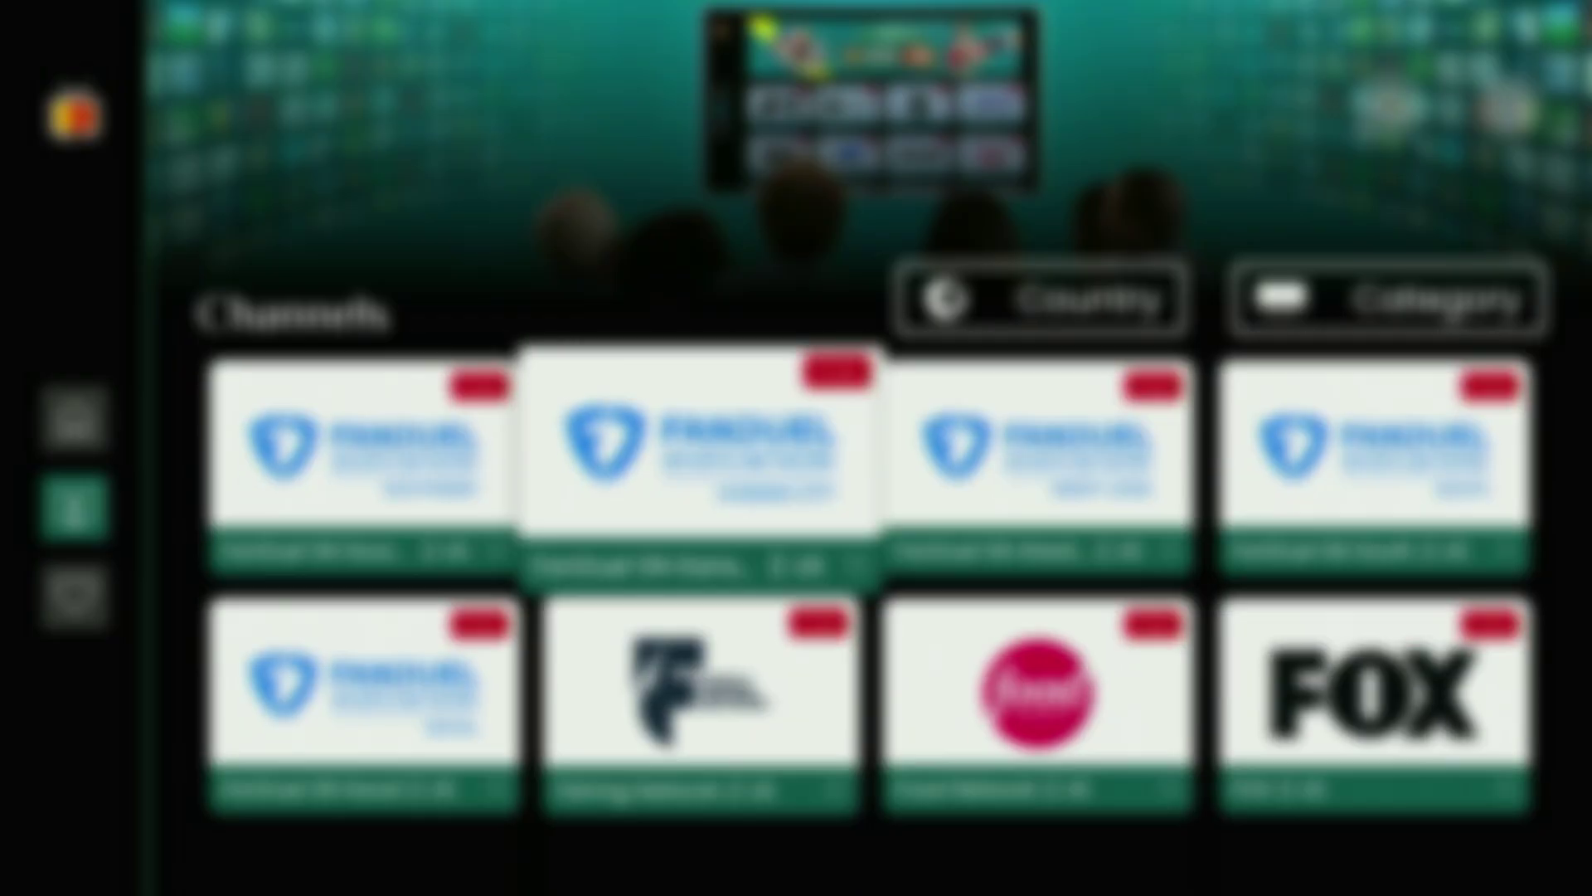